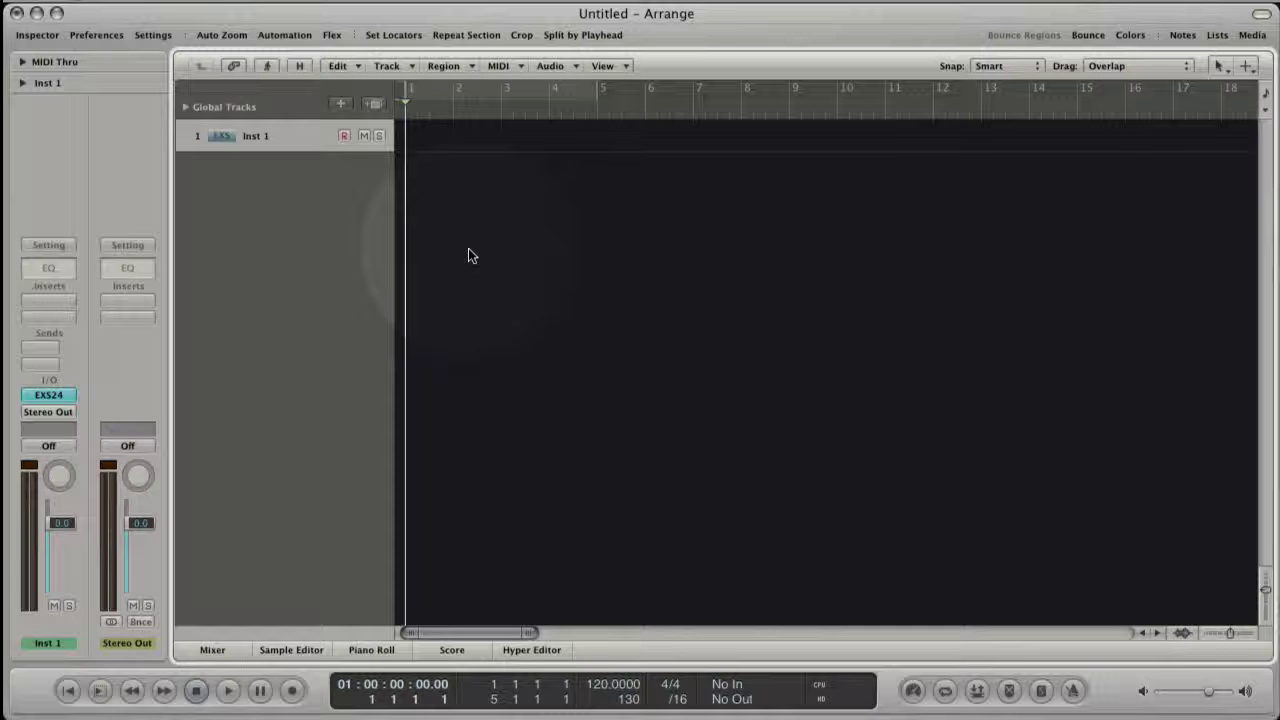
Step: Open the EXS24 plug-in window on the Inst 1 channel strip, loaded with #default
{"action": "left_click", "coordinate": [45, 396]}
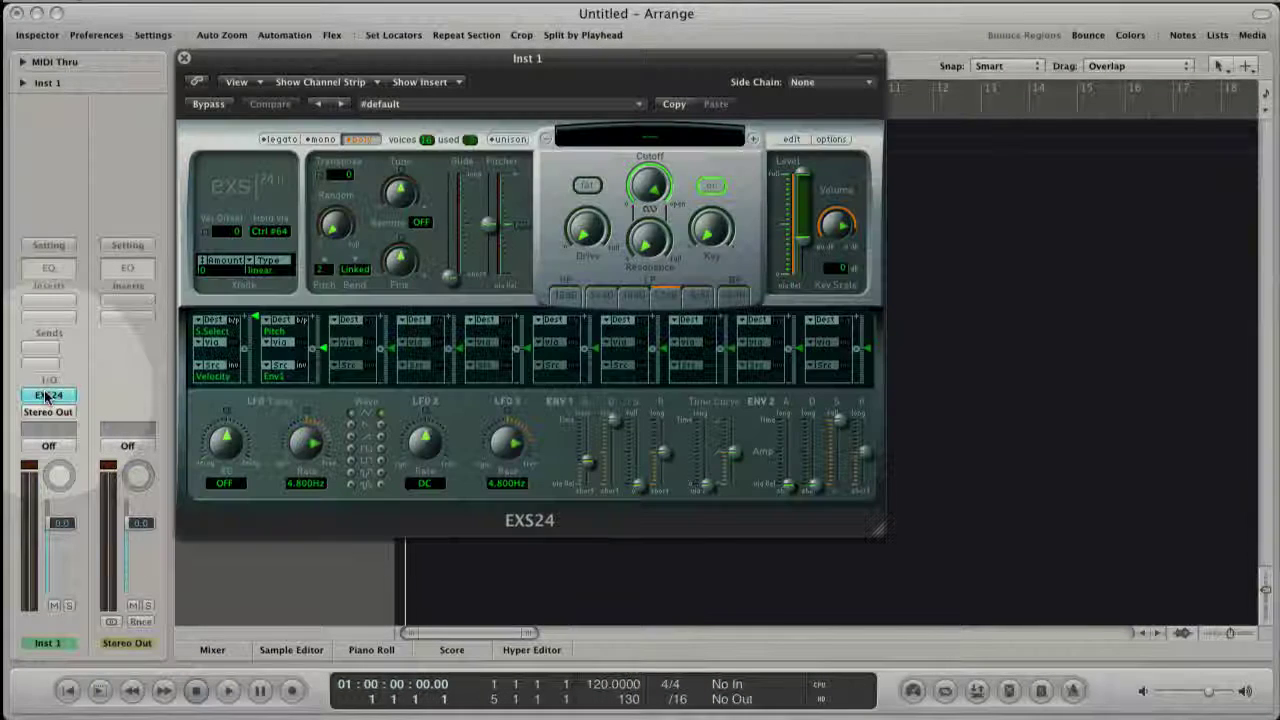
Step: Show the Library tab and compare the user and GarageBand Sampler Instruments folders in Finder
{"action": "left_click", "coordinate": [1253, 36]}
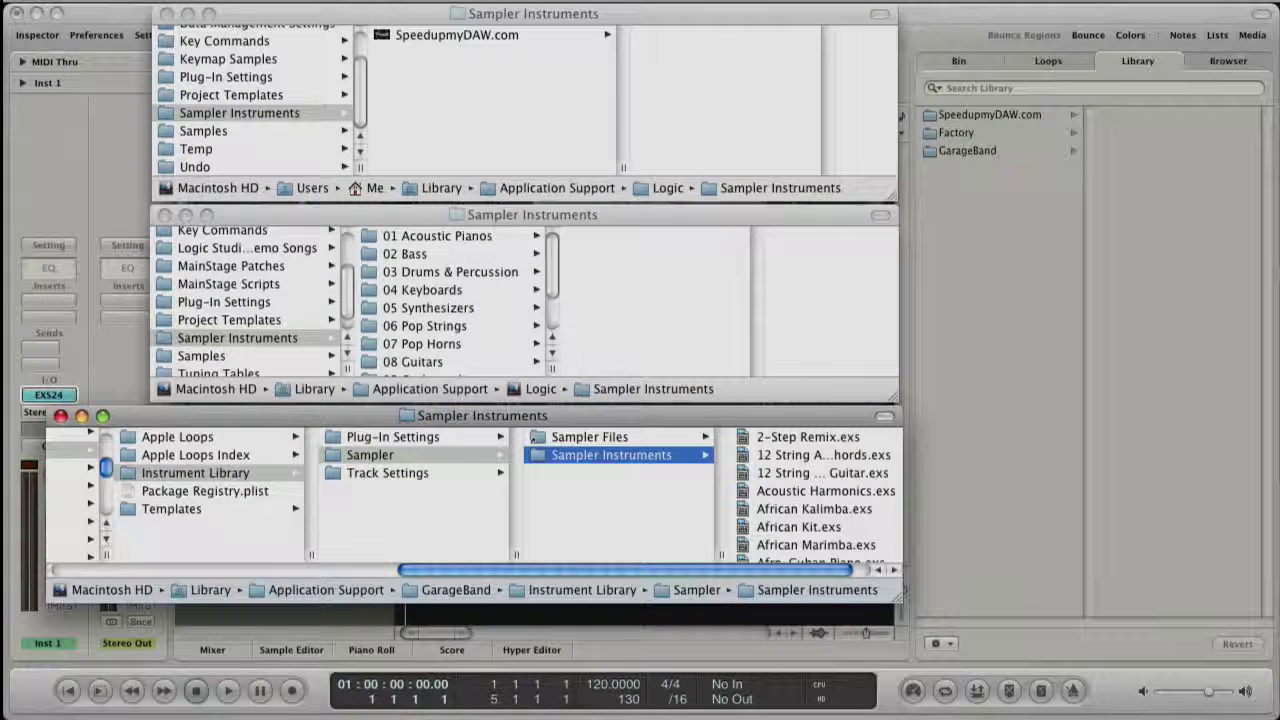
{"action": "left_click", "coordinate": [735, 9]}
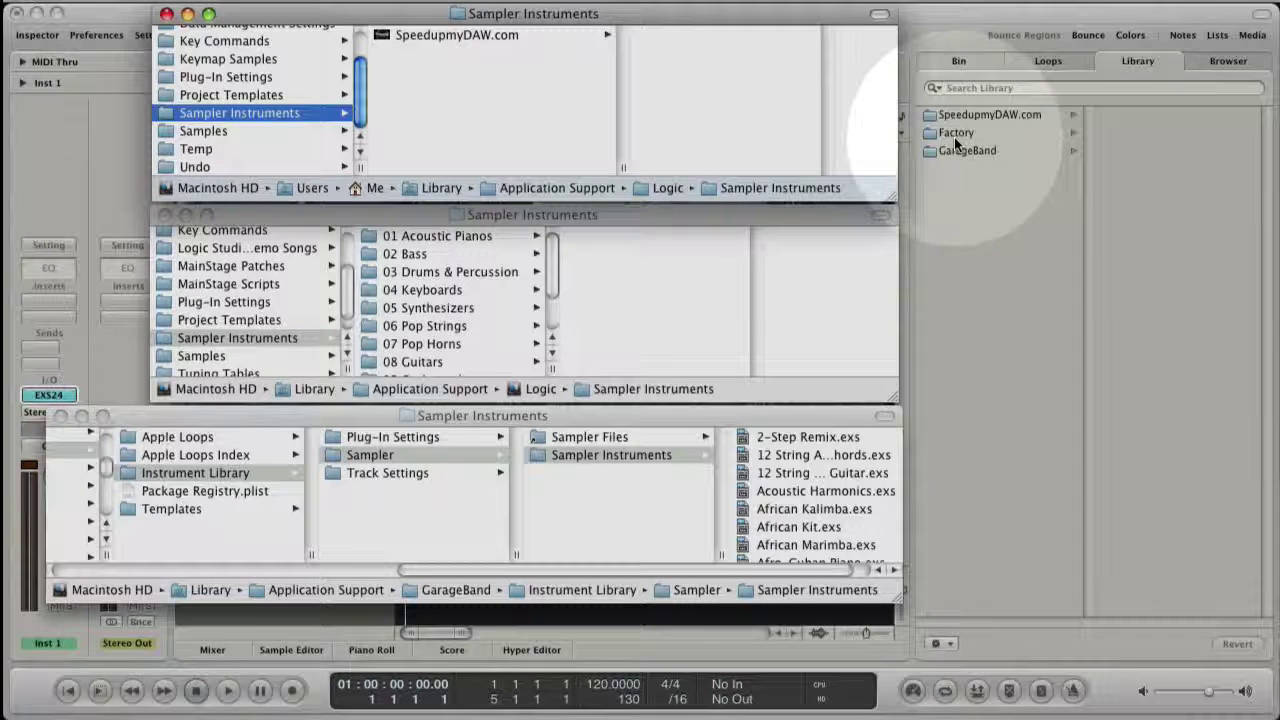
{"action": "left_click", "coordinate": [307, 417]}
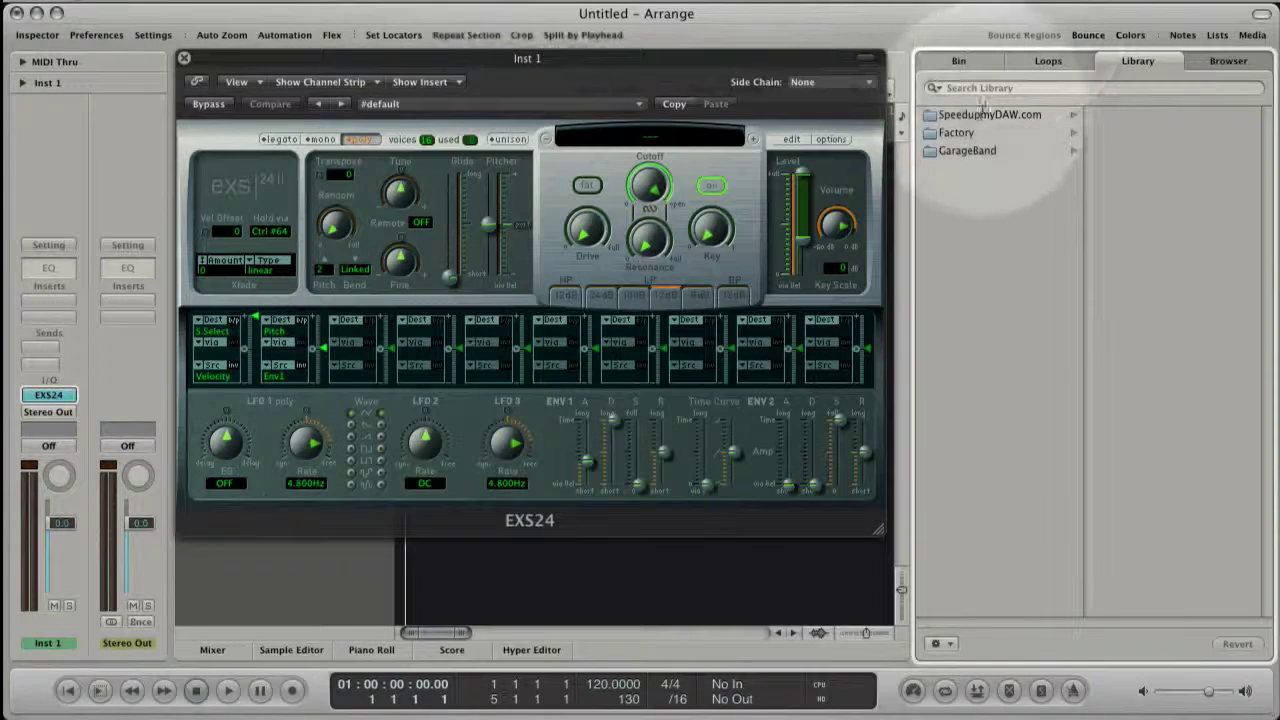
Step: Load Factory > Drums & Percussion > Acoustic Drum Kits > Dry Standard Kit into the EXS24
{"action": "left_click", "coordinate": [977, 132]}
{"action": "left_click", "coordinate": [1140, 150]}
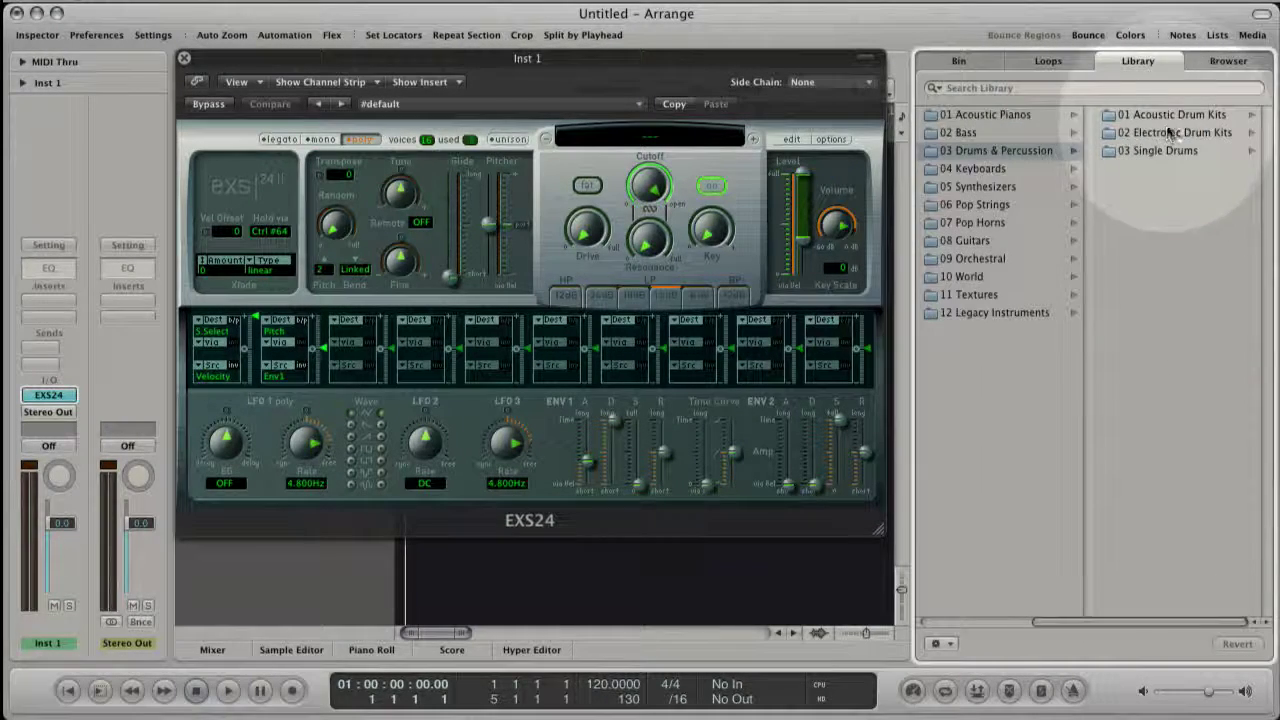
{"action": "left_click", "coordinate": [1160, 115]}
{"action": "left_click", "coordinate": [1150, 132]}
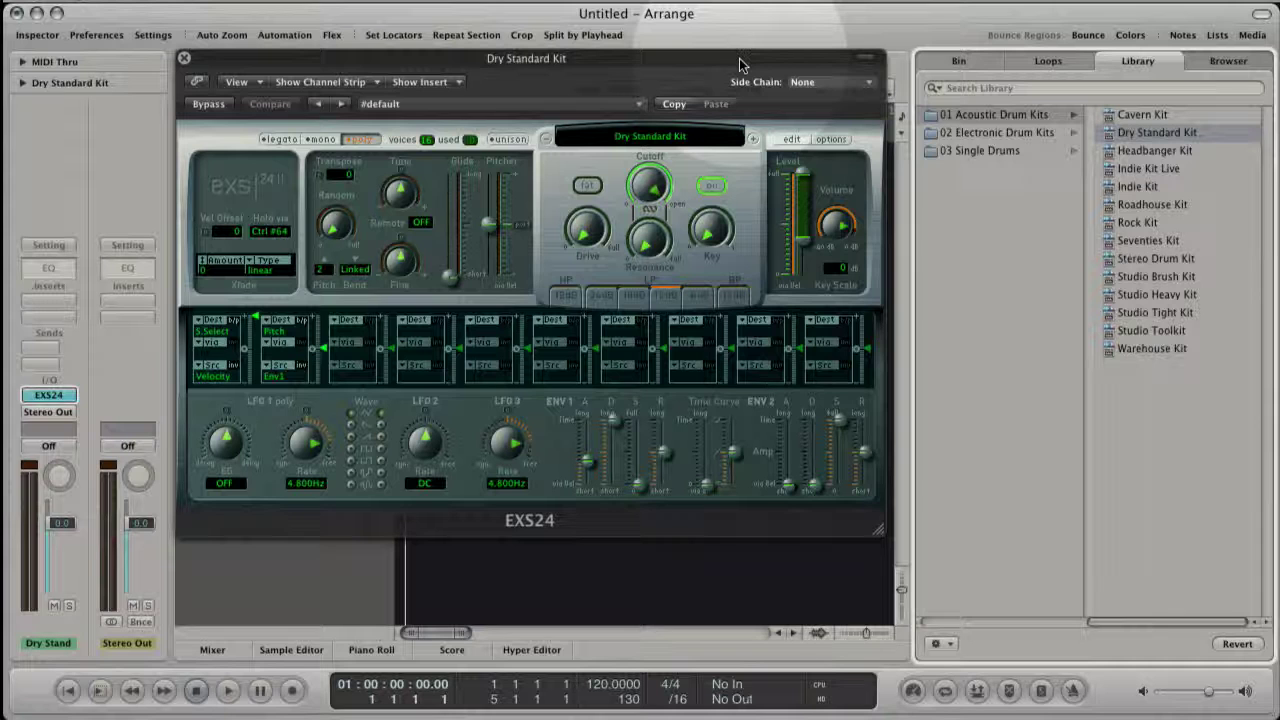
Step: Audition the Dry Standard Kit by playing a note on the Caps Lock keyboard
{"action": "left_click", "coordinate": [740, 64]}
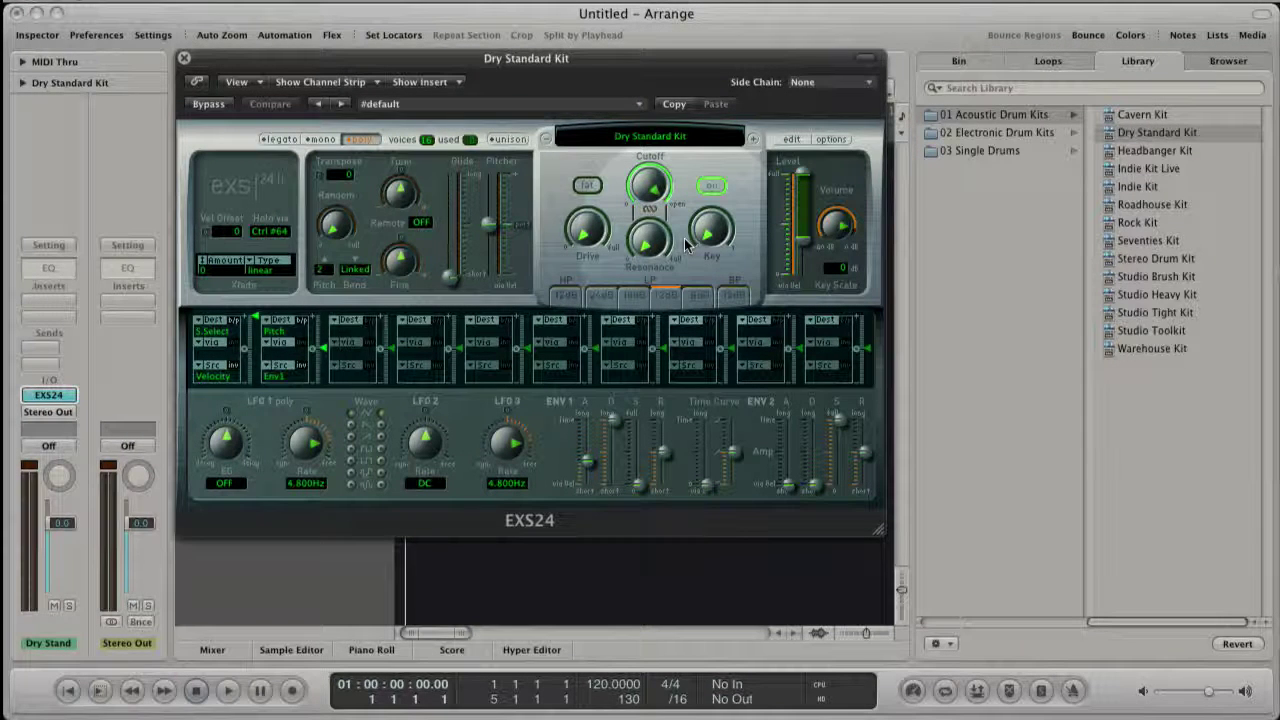
{"action": "key", "text": "Caps_Lock"}
{"action": "key", "text": "a"}
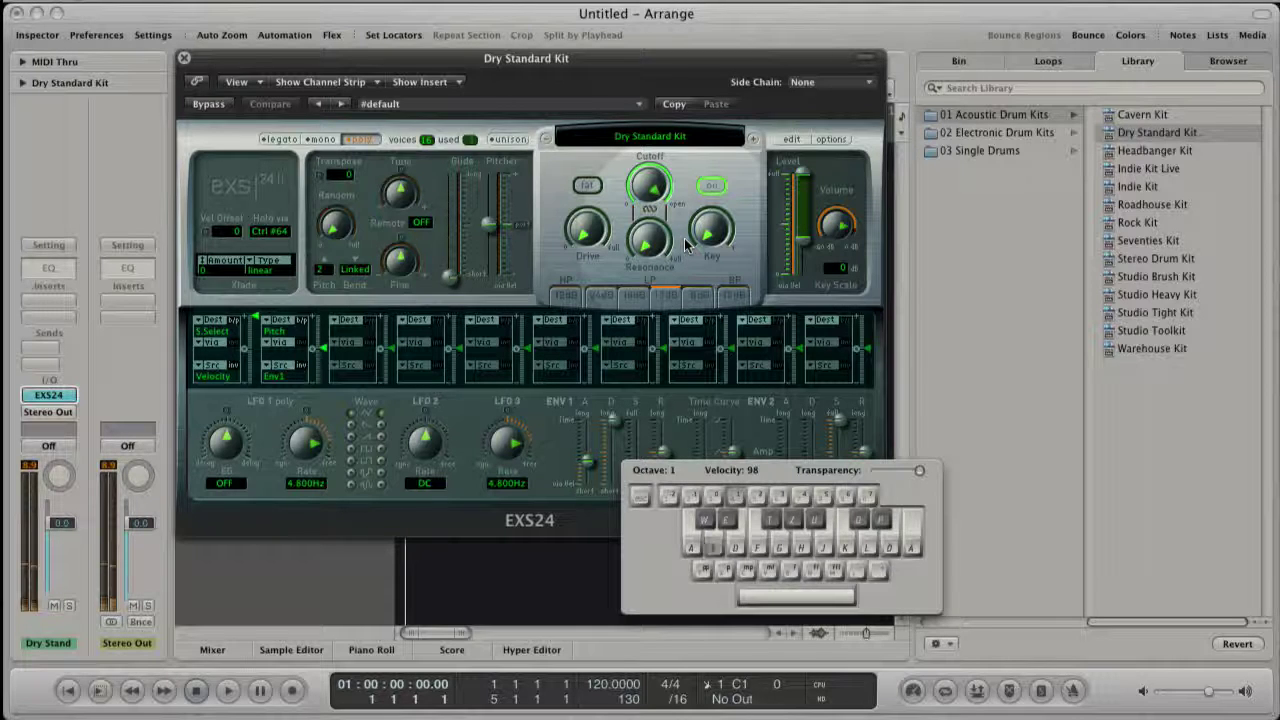
{"action": "key", "text": "Caps_Lock"}
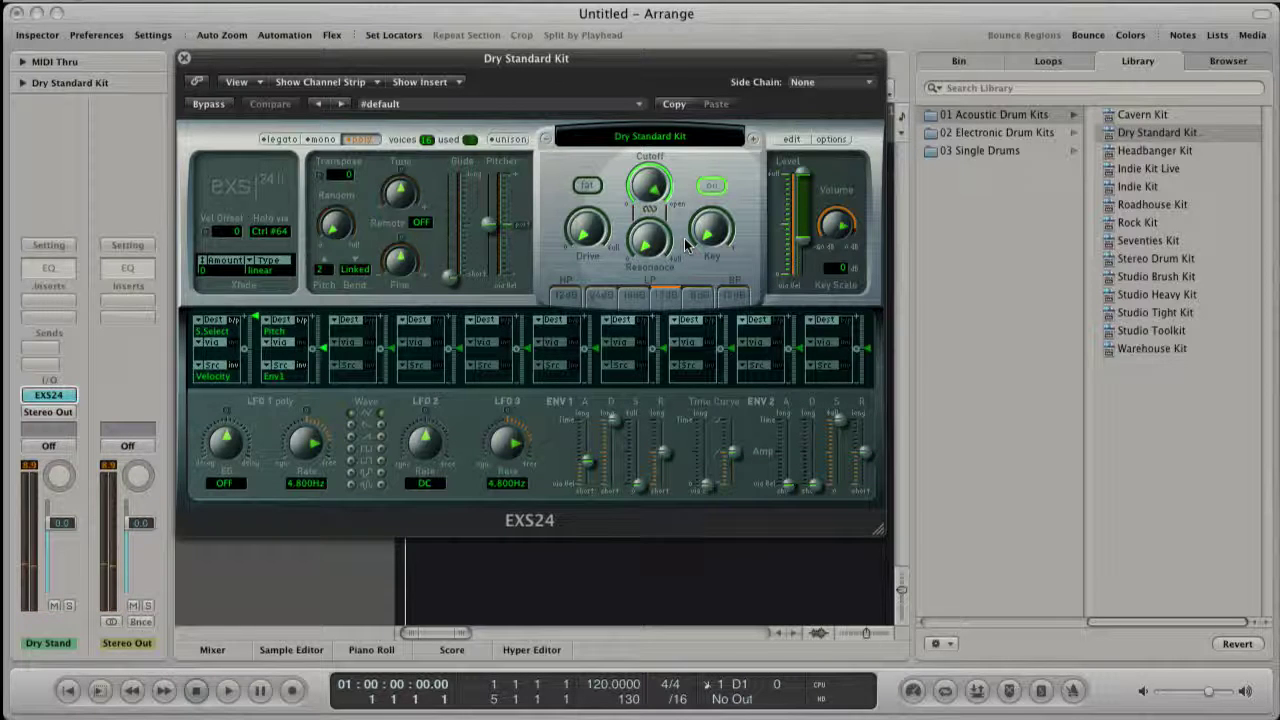
Step: Open the kit's Instrument Editor and enlarge its key map area
{"action": "left_click", "coordinate": [786, 139]}
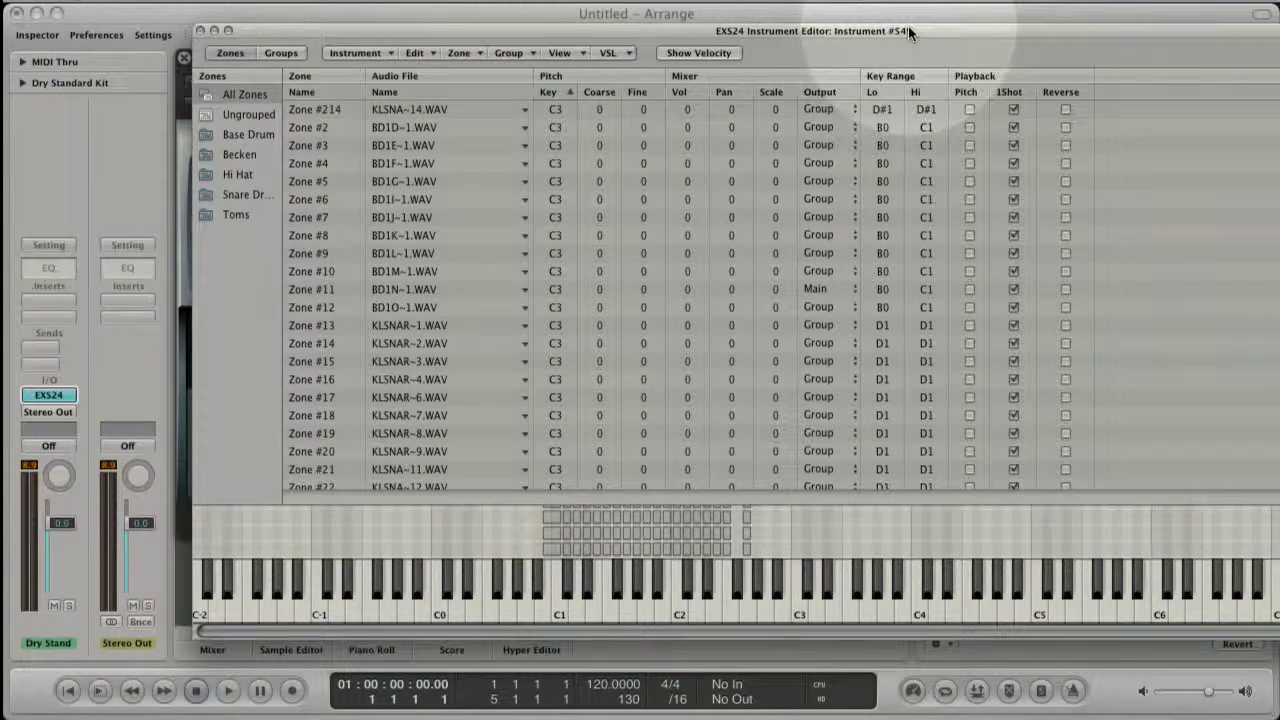
{"action": "left_click_drag", "start_coordinate": [910, 33], "coordinate": [864, 36]}
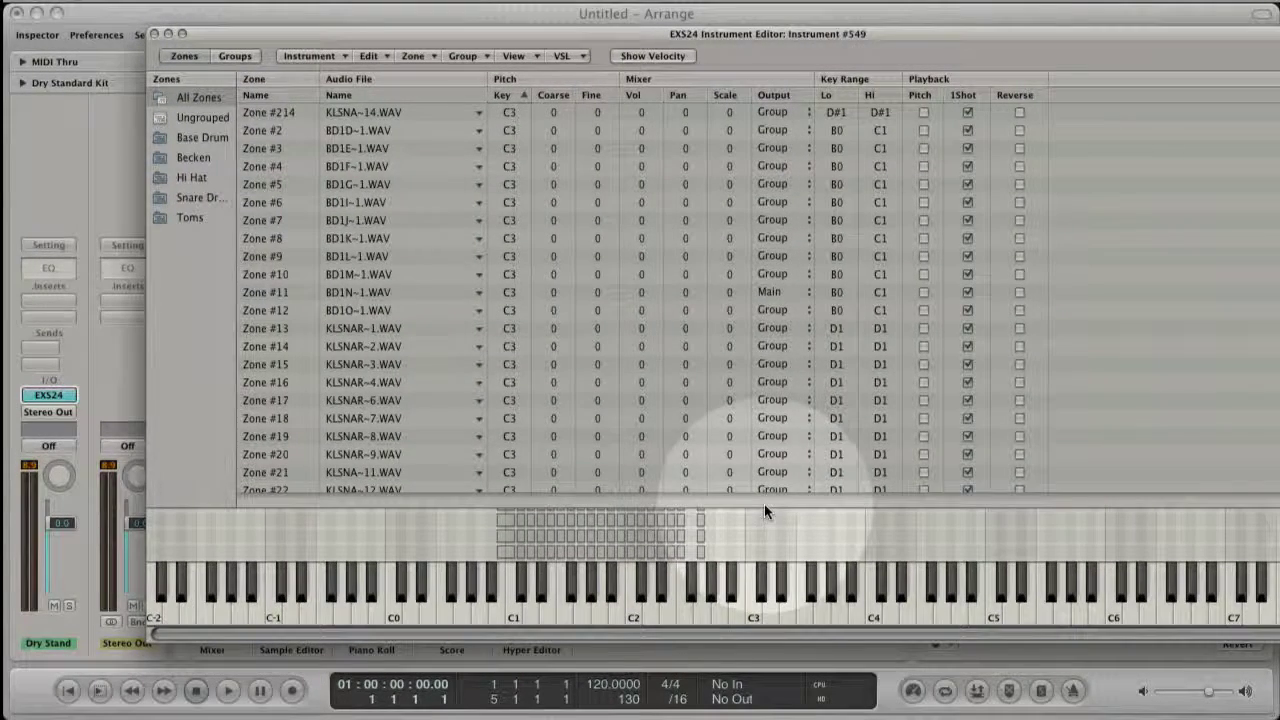
{"action": "left_click_drag", "start_coordinate": [764, 506], "coordinate": [795, 350]}
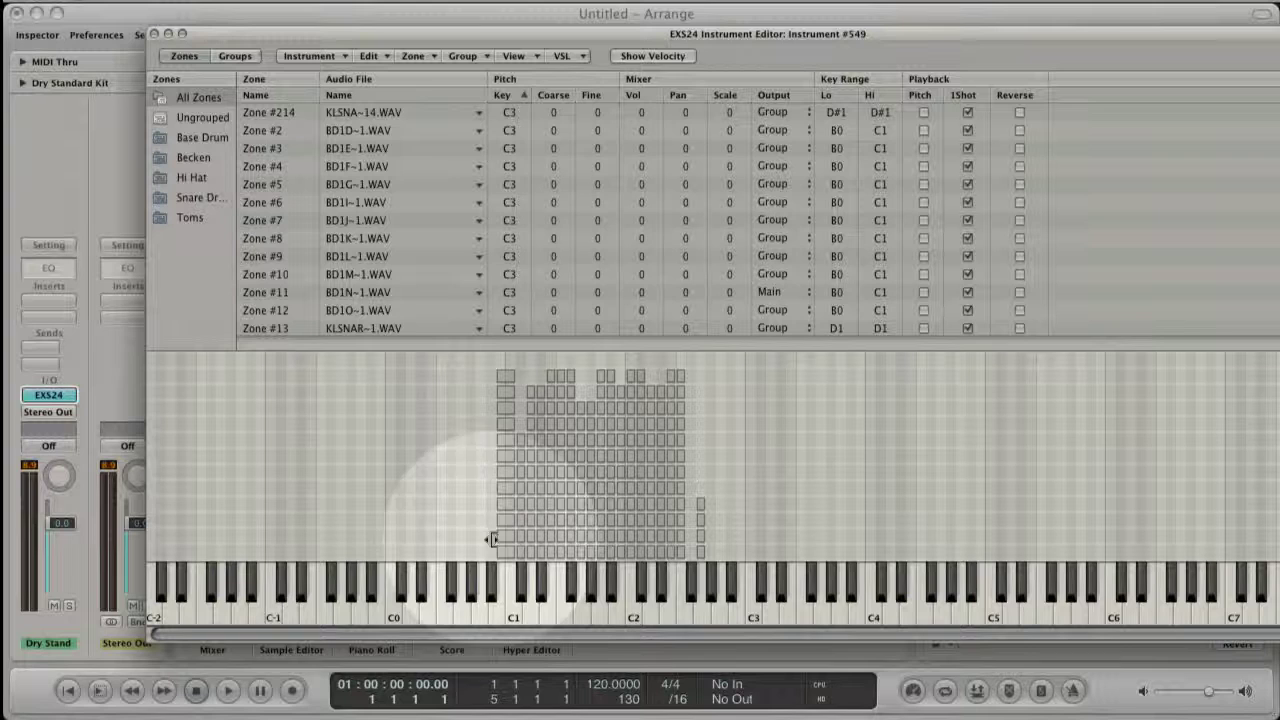
Step: Audition keys A#0, C#1, D#1, F#1 and G#1 on the key map
{"action": "left_click", "coordinate": [487, 598]}
{"action": "left_click", "coordinate": [489, 598]}
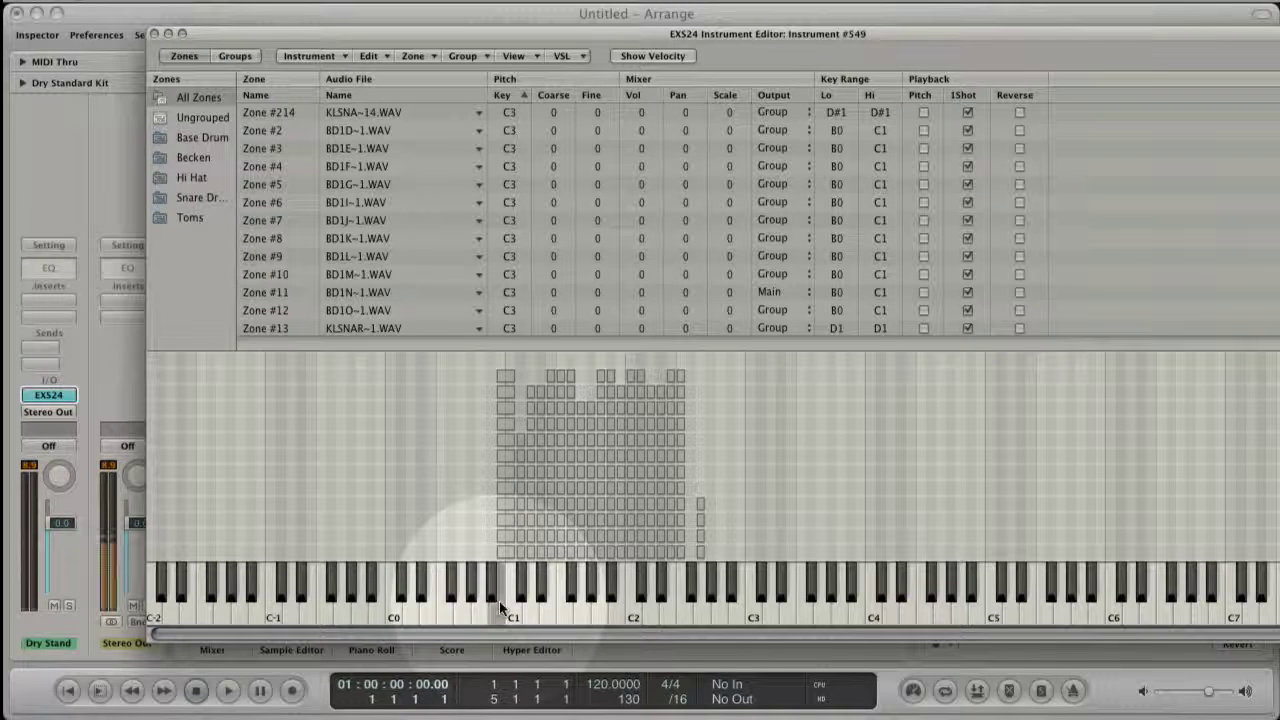
{"action": "left_click", "coordinate": [520, 608]}
{"action": "left_click", "coordinate": [547, 607]}
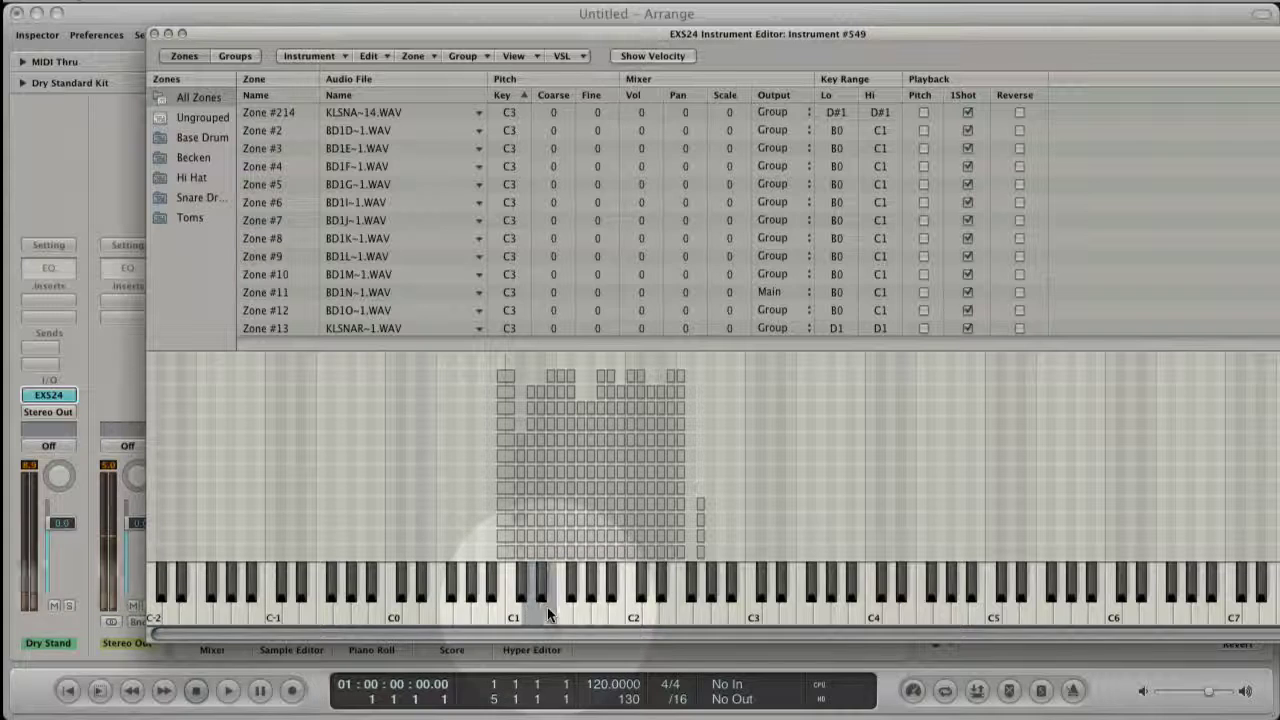
{"action": "left_click", "coordinate": [573, 612]}
{"action": "left_click", "coordinate": [594, 612]}
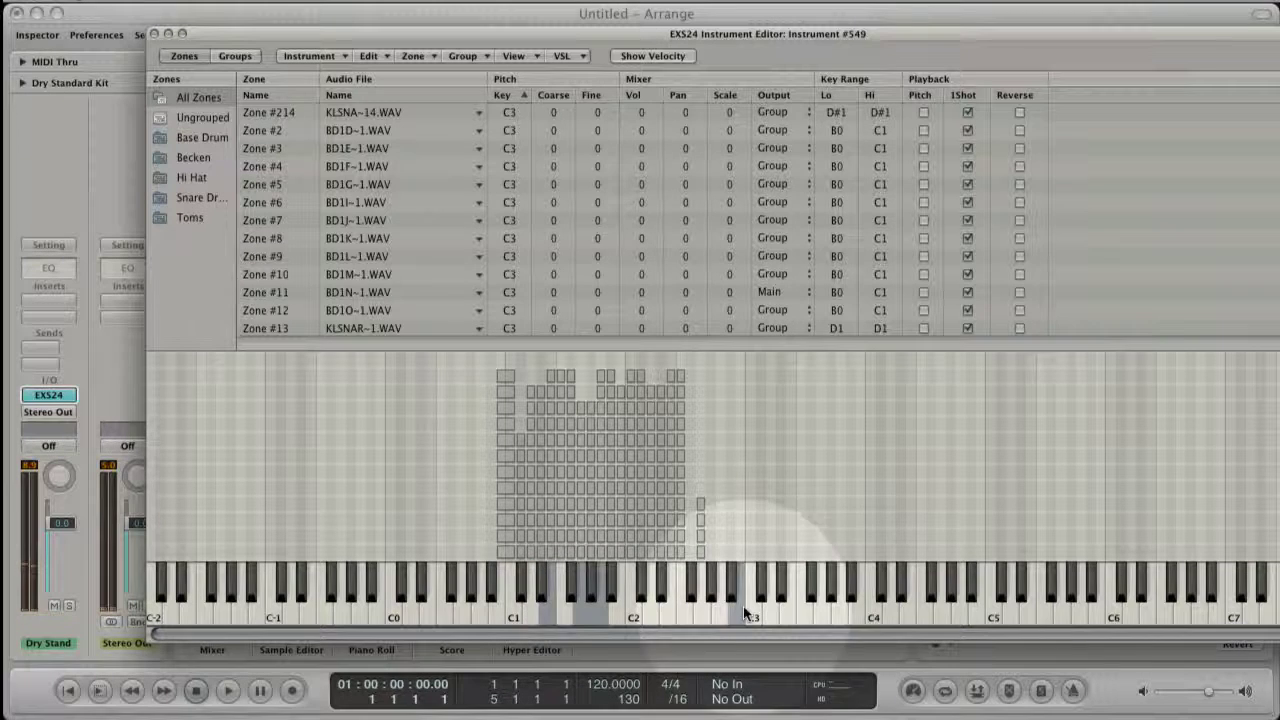
Step: Select kick Zones #12 and #10 in turn, ending back on Zone #11
{"action": "left_click", "coordinate": [505, 376]}
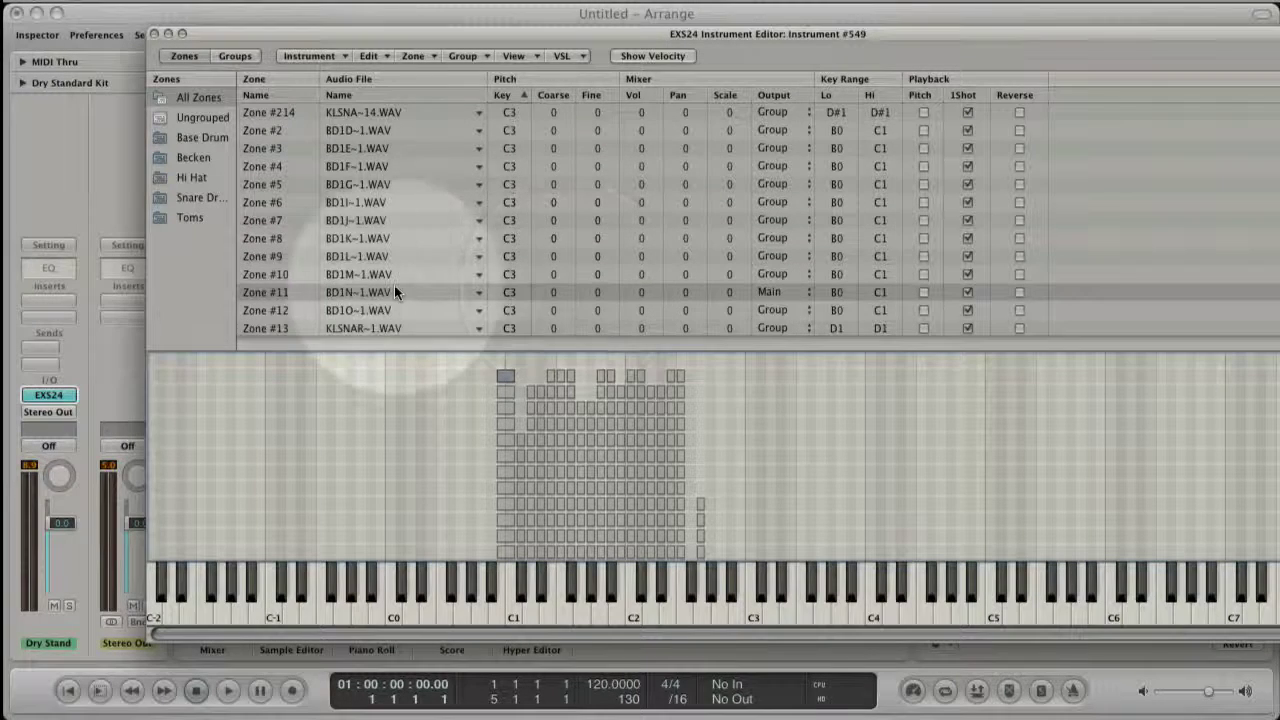
{"action": "left_click", "coordinate": [508, 392]}
{"action": "left_click", "coordinate": [508, 408]}
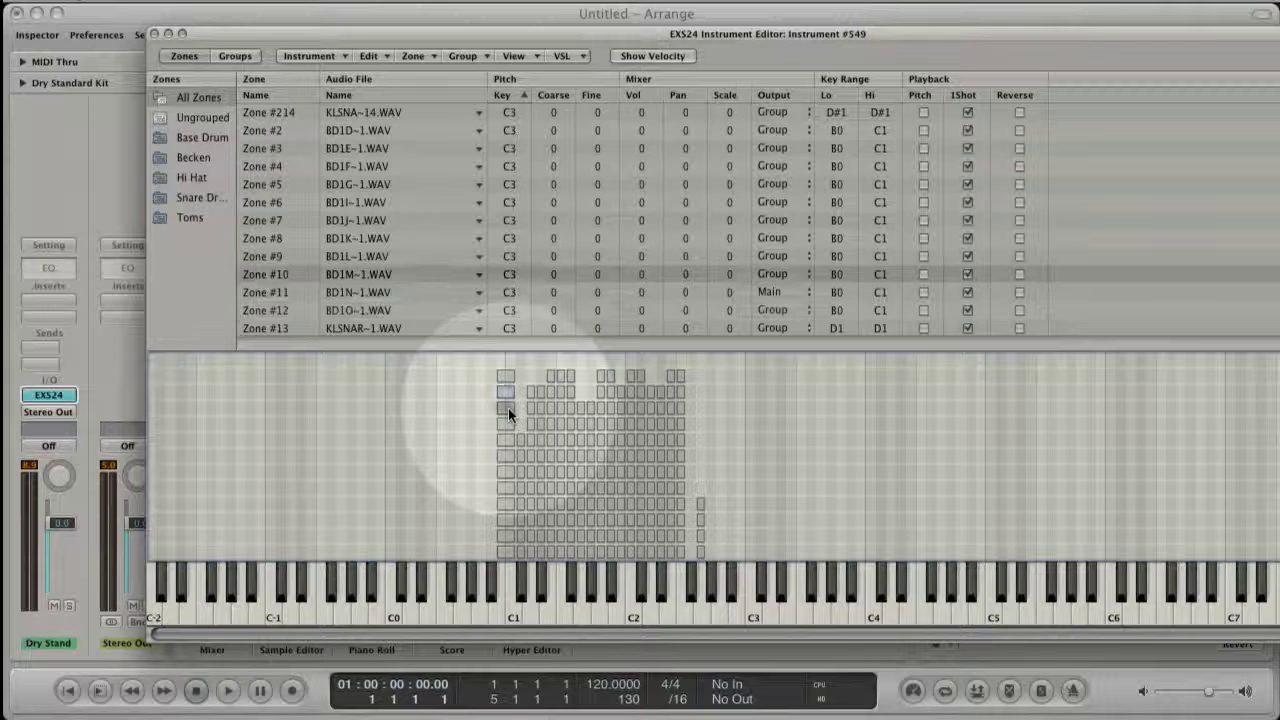
{"action": "left_click", "coordinate": [508, 378]}
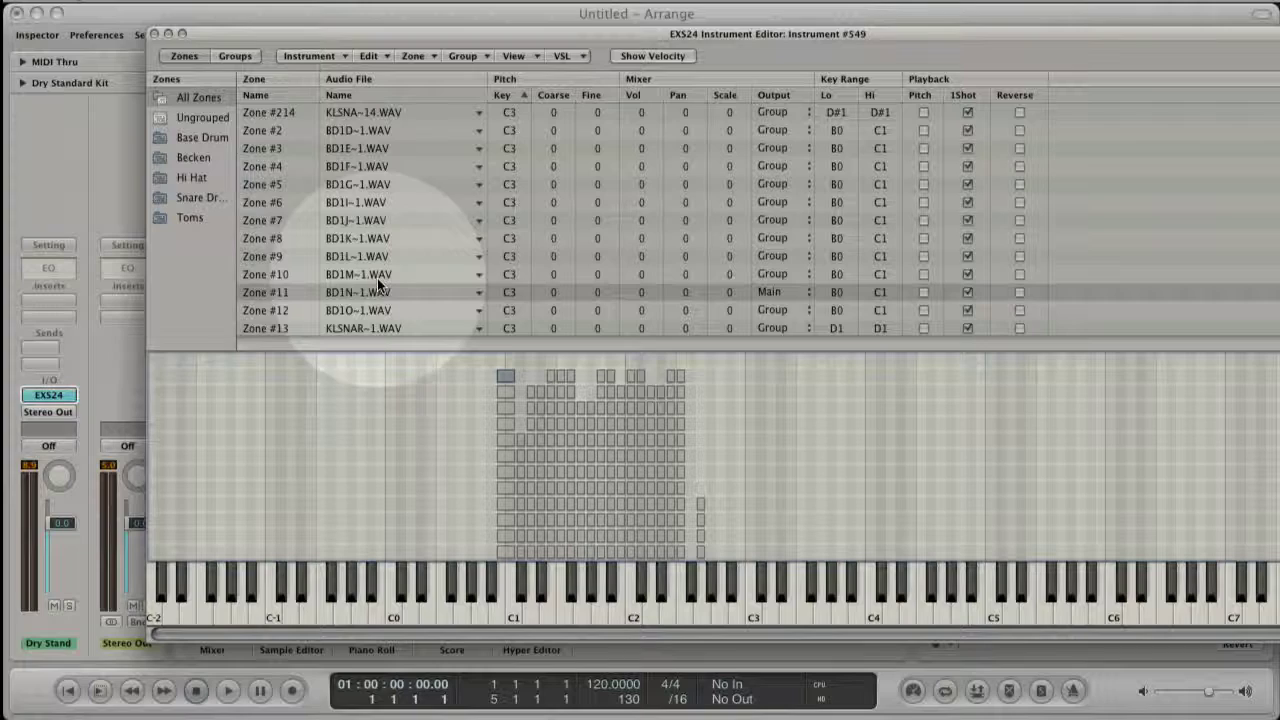
{"action": "left_click", "coordinate": [478, 292]}
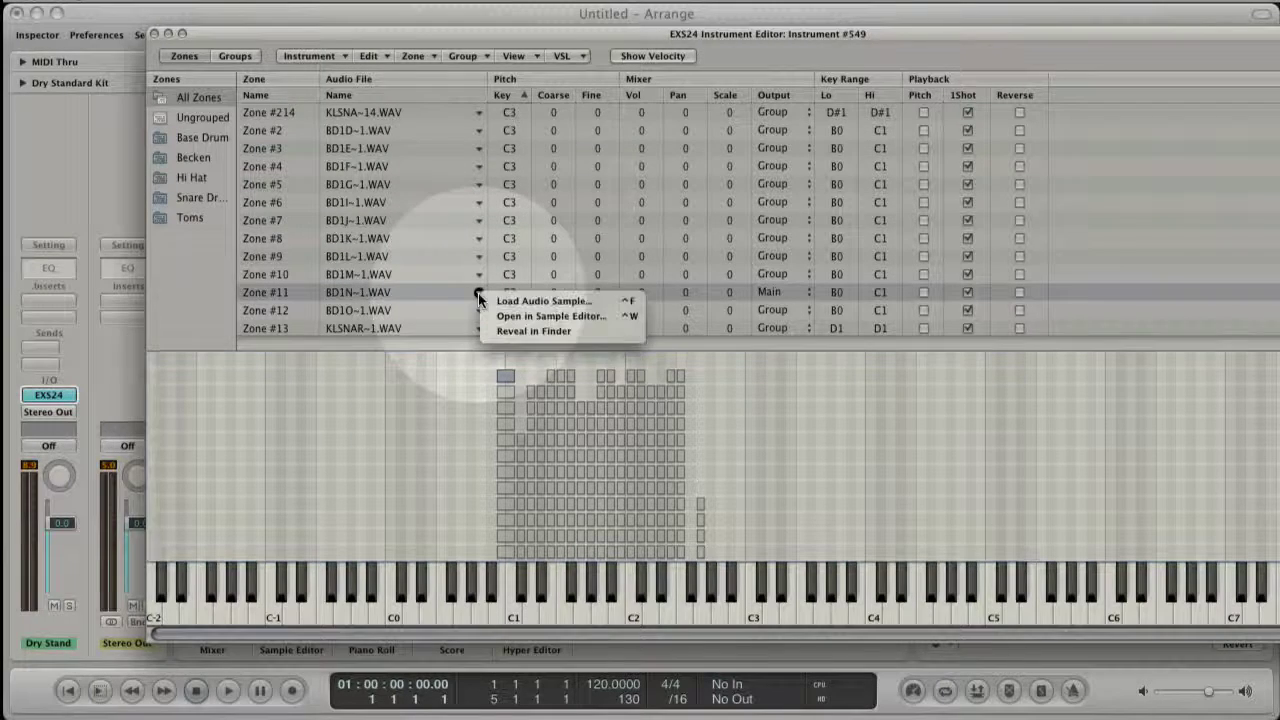
{"action": "left_click", "coordinate": [588, 304]}
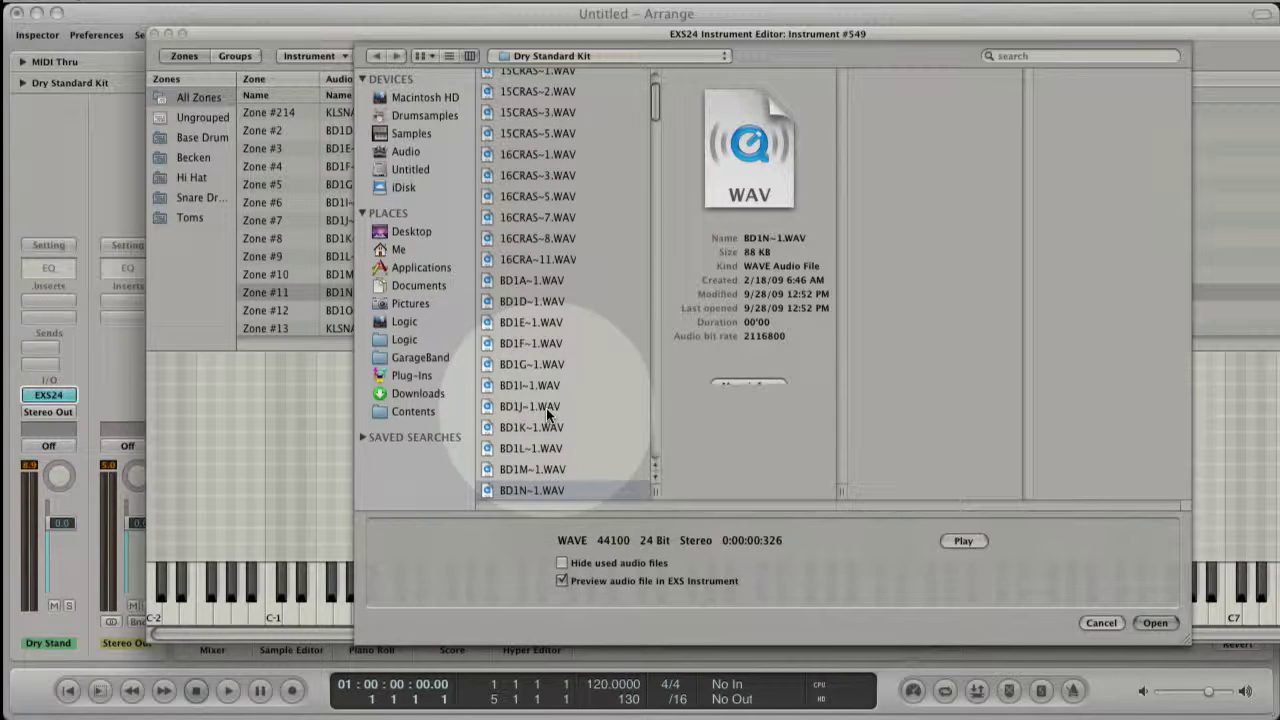
{"action": "left_click", "coordinate": [565, 568]}
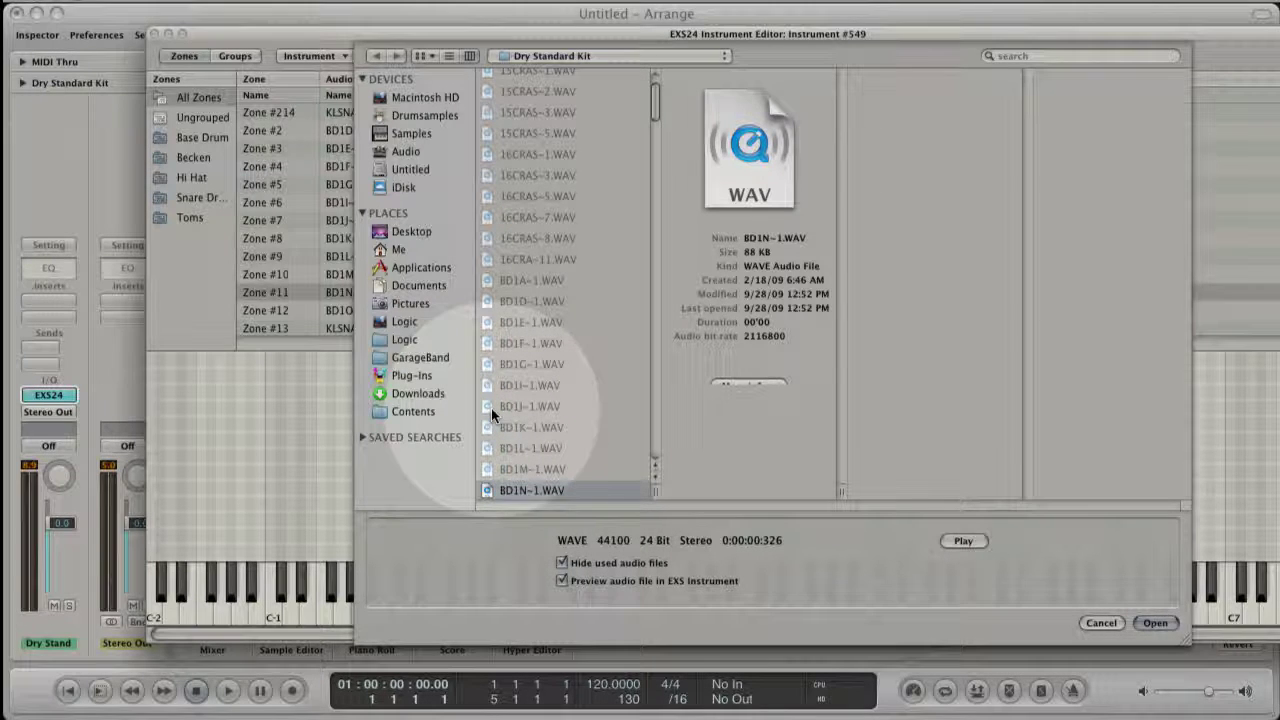
{"action": "scroll", "coordinate": [529, 416], "scroll_direction": "down", "scroll_amount": 2}
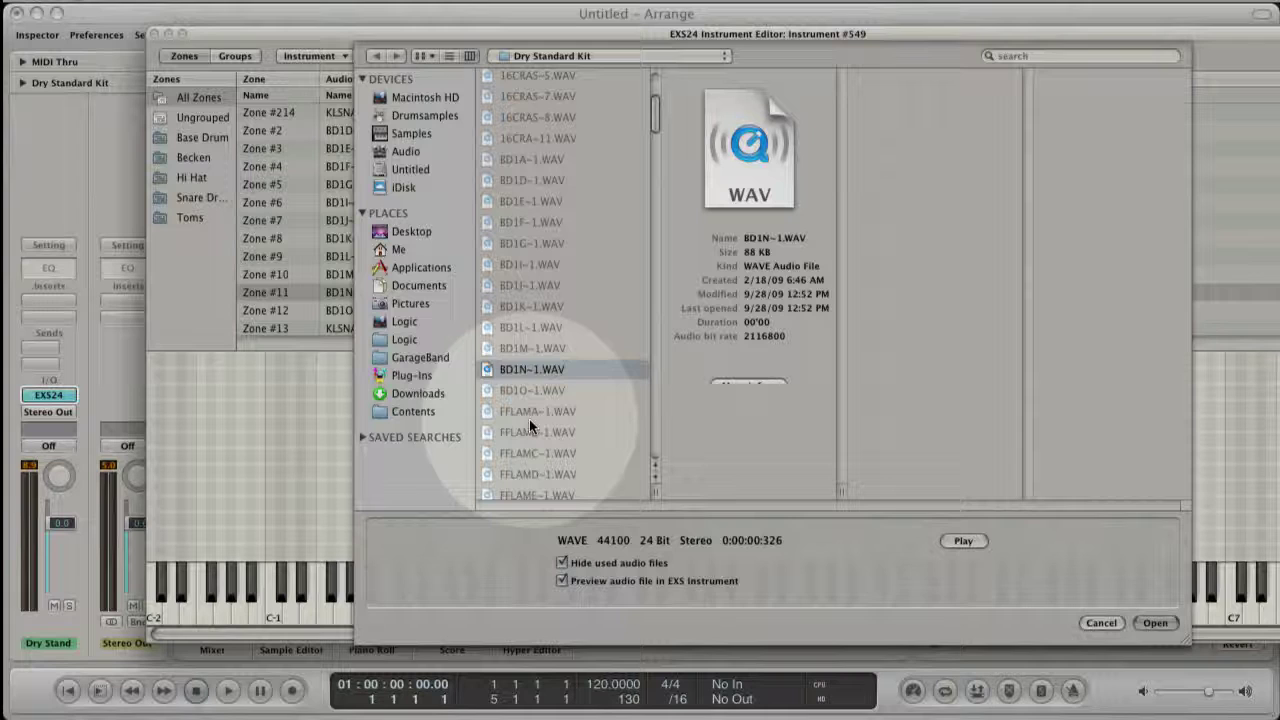
{"action": "left_click", "coordinate": [561, 562]}
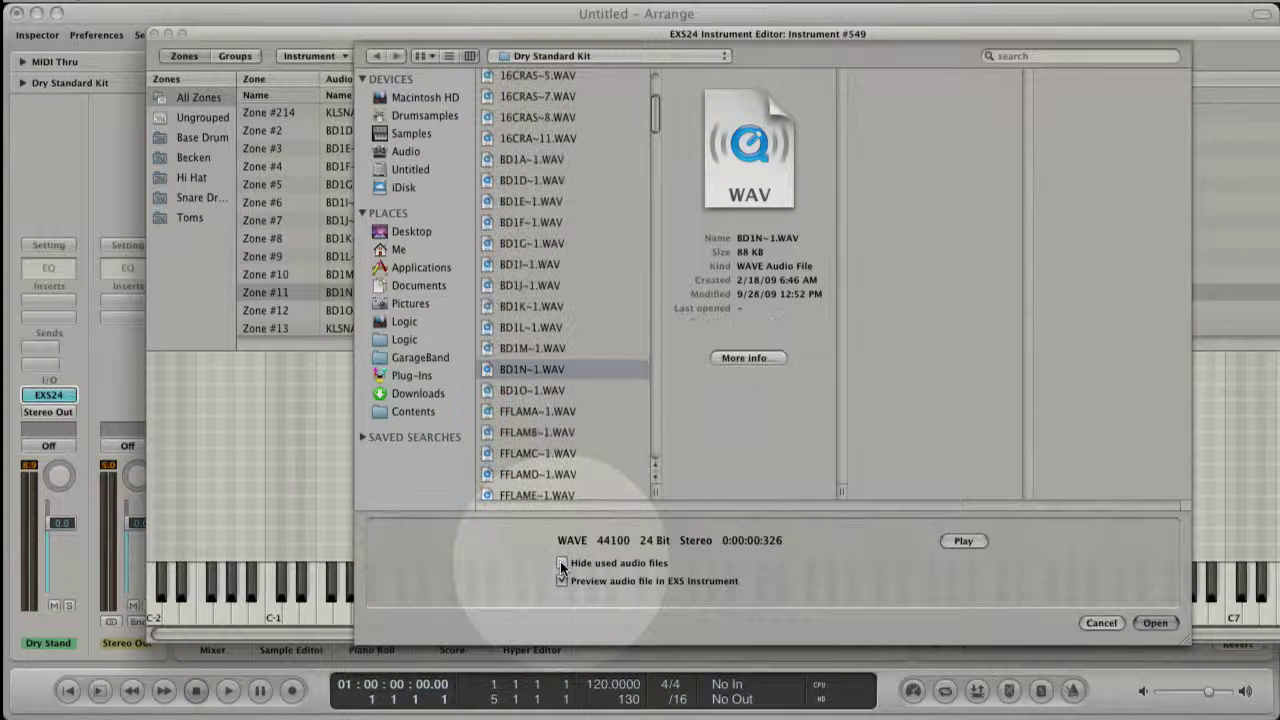
{"action": "left_click", "coordinate": [561, 562]}
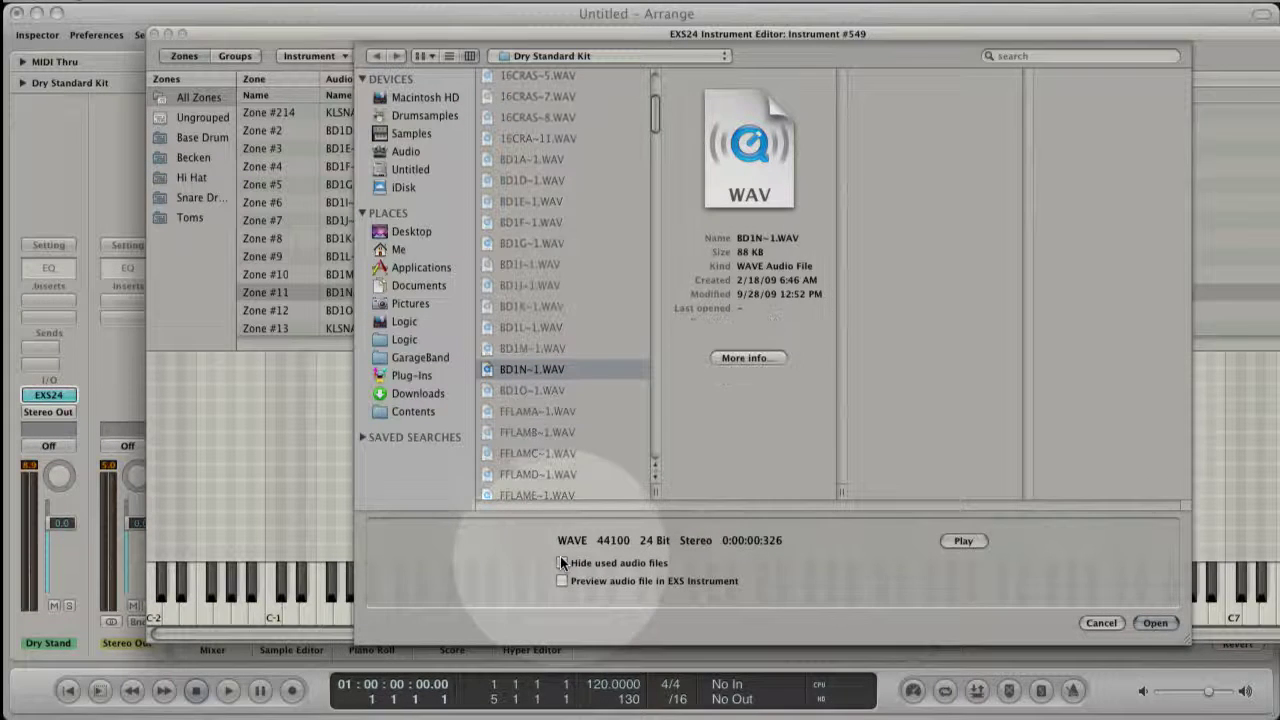
{"action": "left_click", "coordinate": [560, 578]}
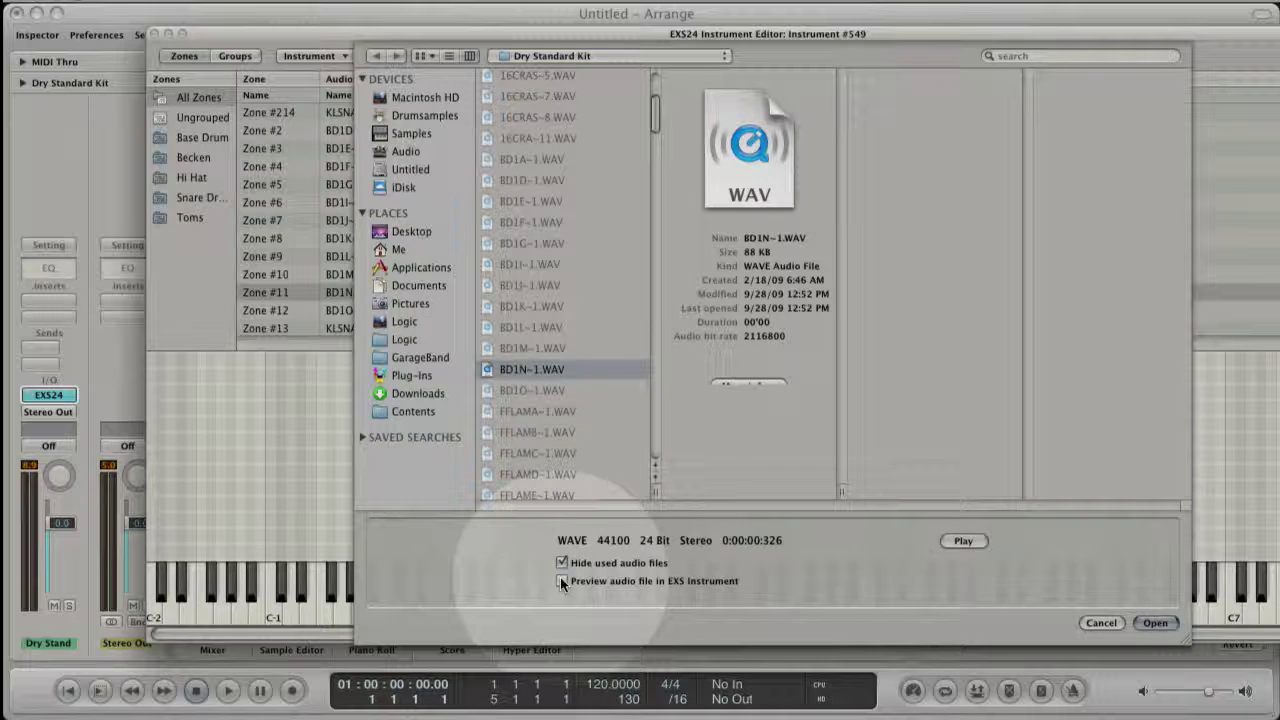
{"action": "left_click", "coordinate": [561, 581]}
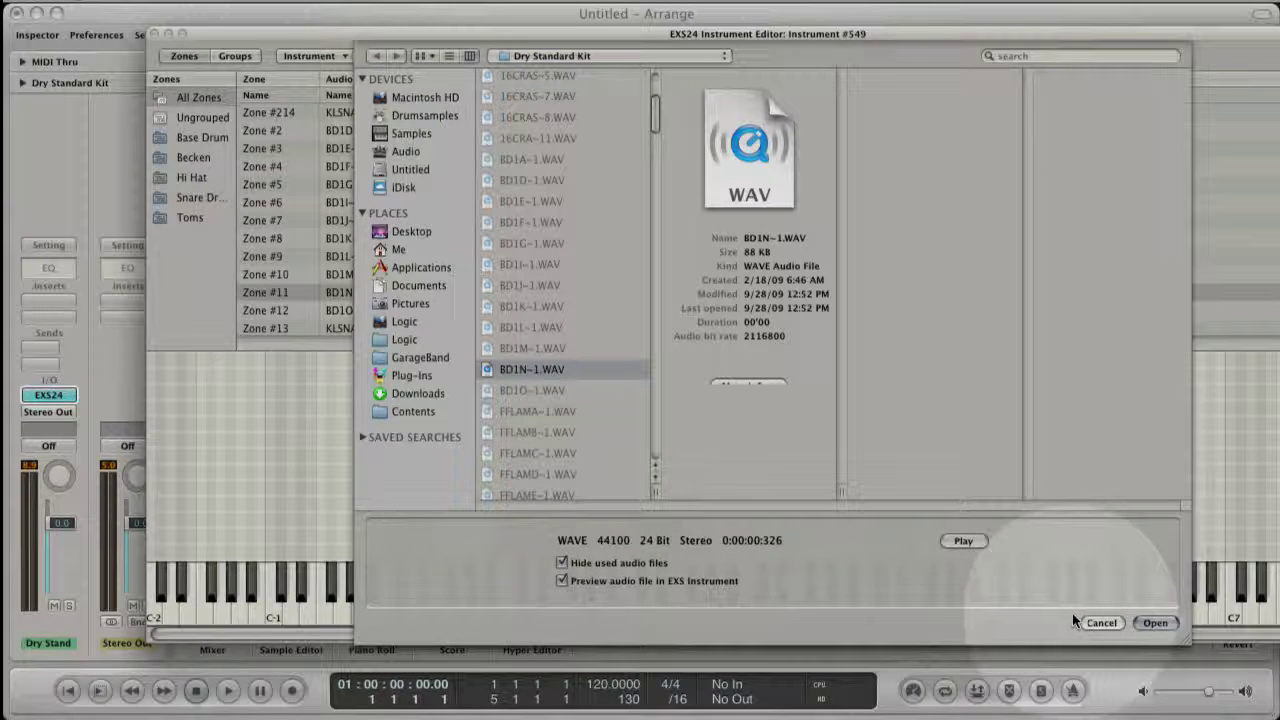
{"action": "left_click", "coordinate": [1099, 623]}
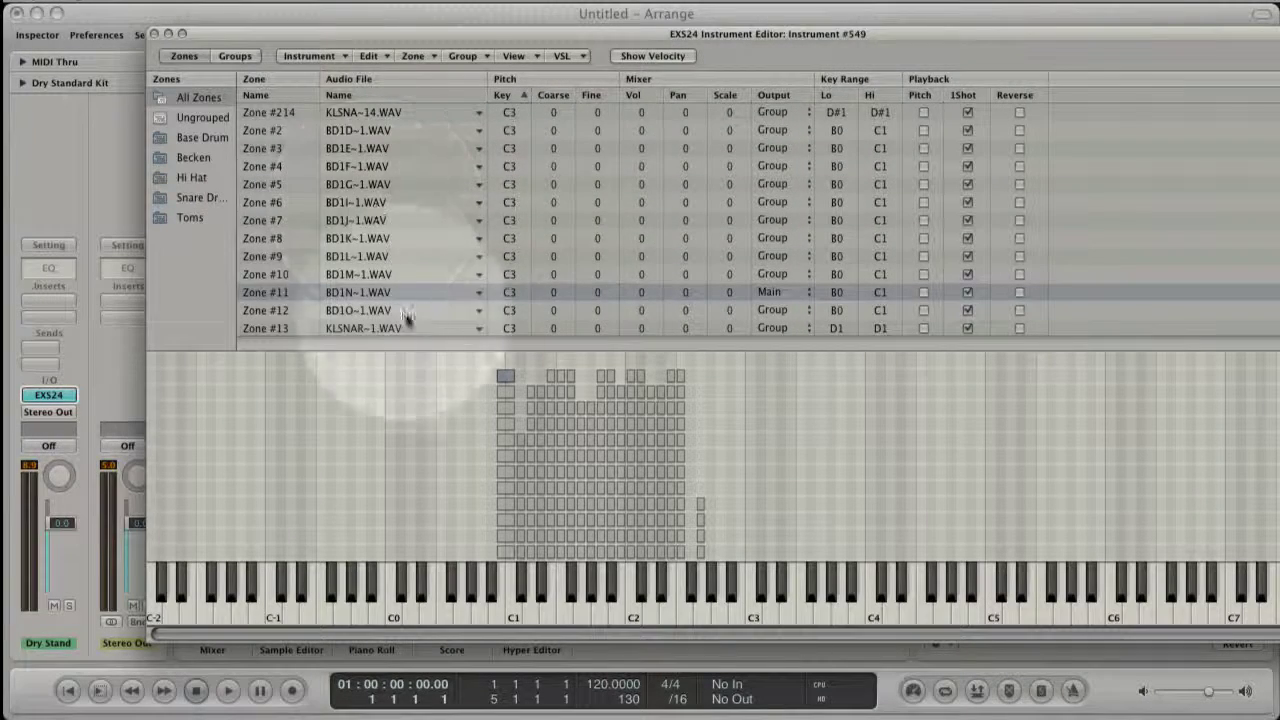
Step: Add the Zone: Velocity Range columns to the zone list, with Zone #11 selected
{"action": "left_click", "coordinate": [652, 56]}
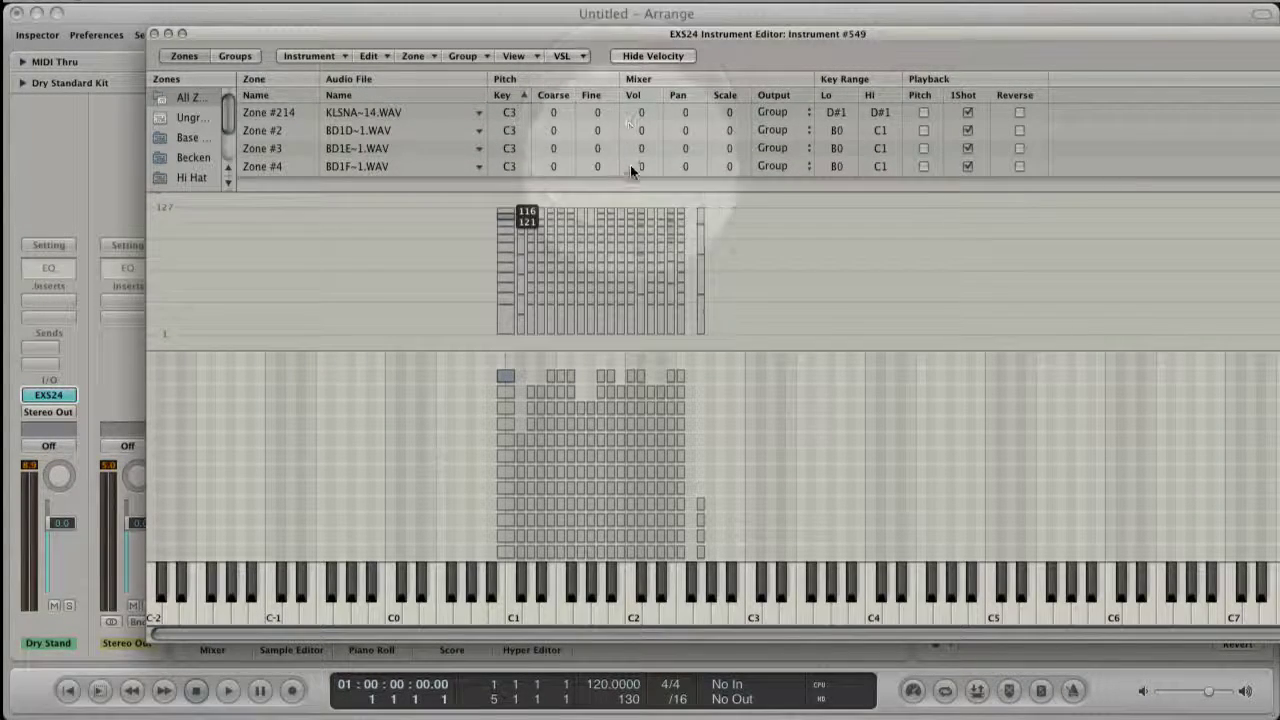
{"action": "left_click", "coordinate": [498, 372]}
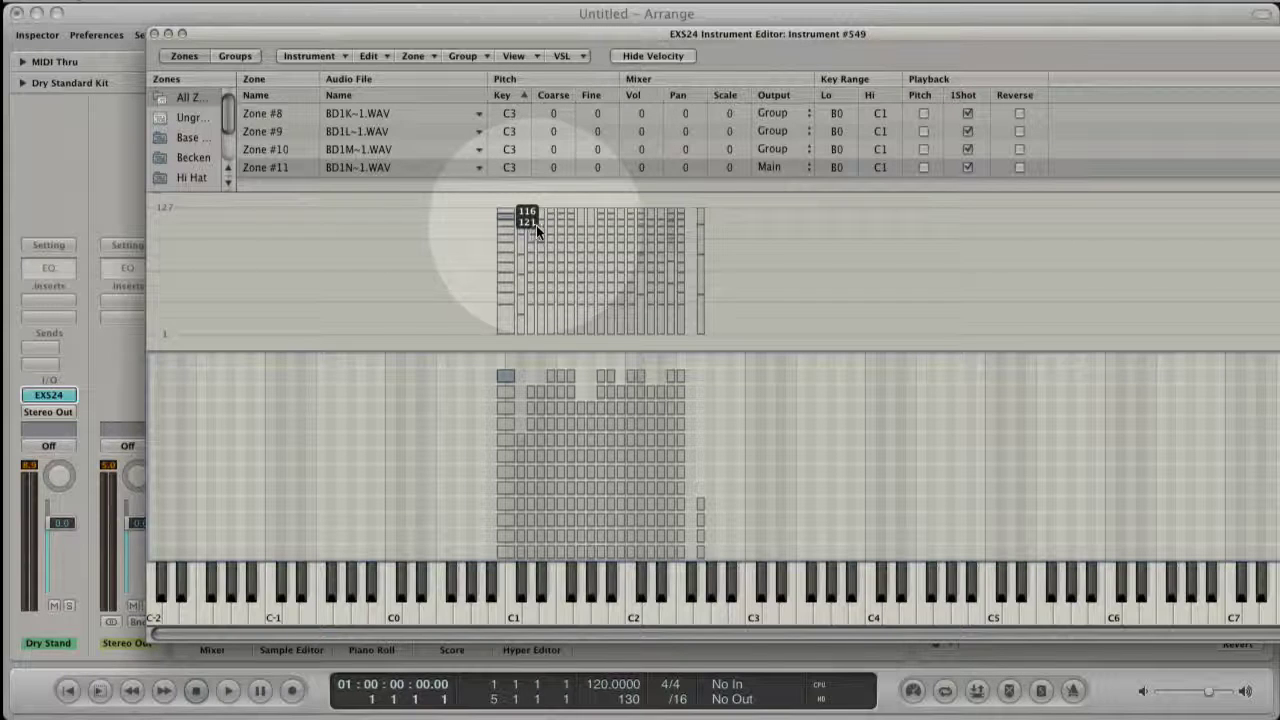
{"action": "left_click", "coordinate": [513, 56]}
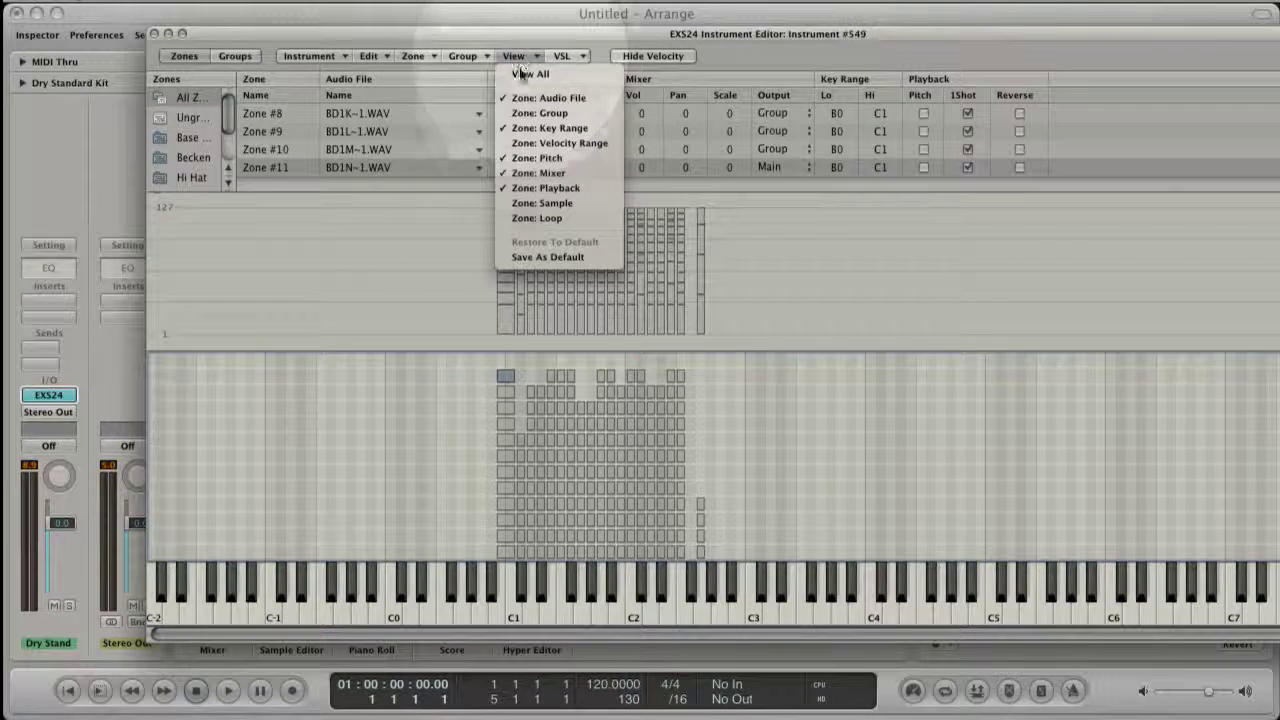
{"action": "left_click", "coordinate": [601, 144]}
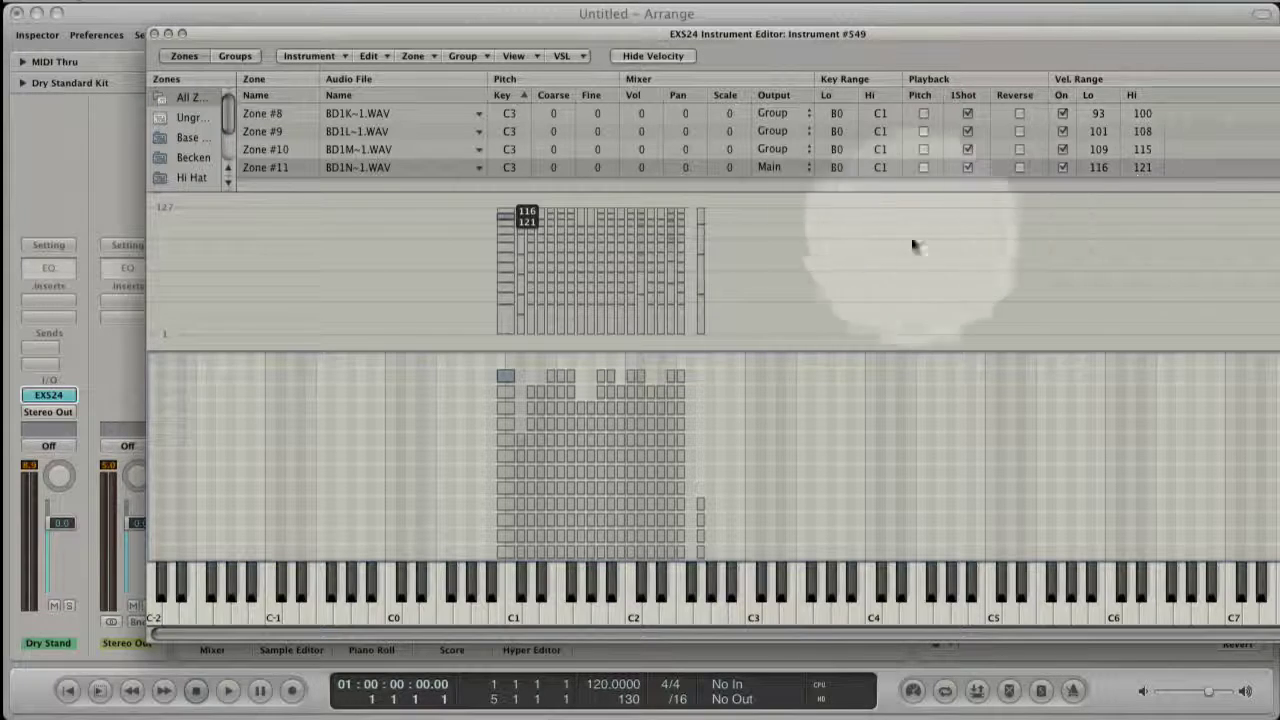
Step: Move Zone #11 onto the single key A#0
{"action": "left_click_drag", "start_coordinate": [499, 374], "coordinate": [438, 406]}
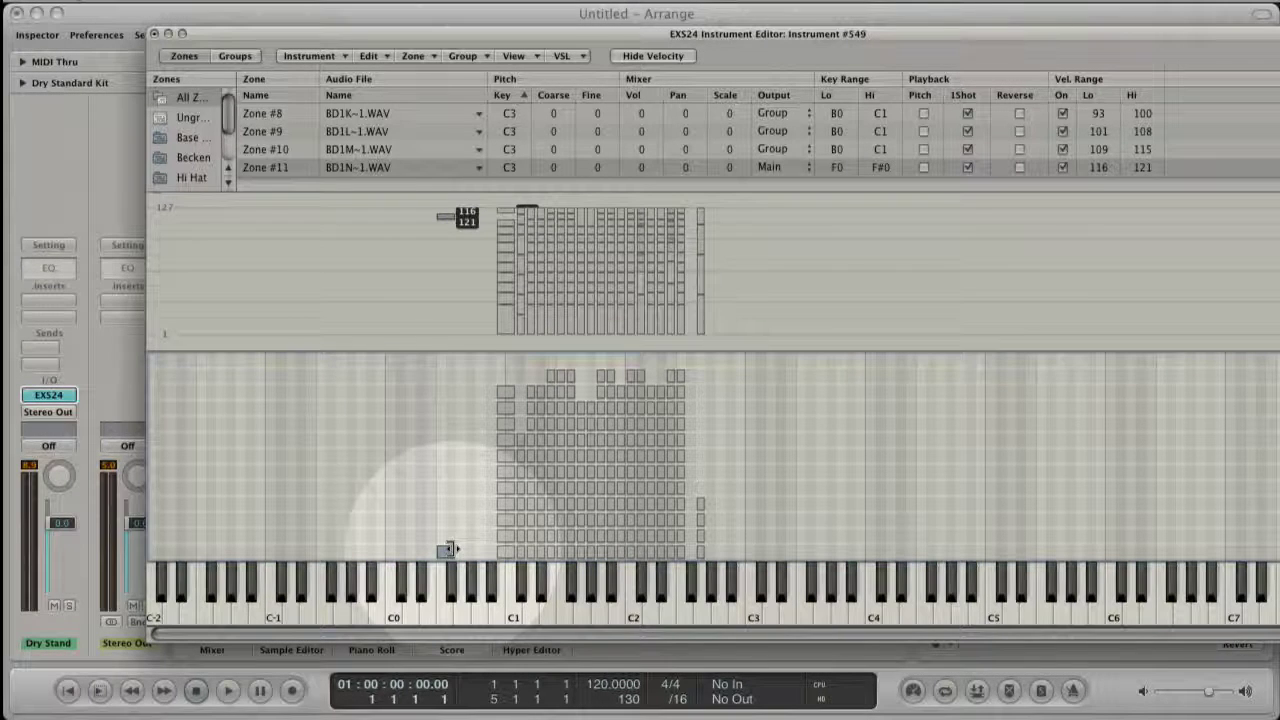
{"action": "mouse_move", "coordinate": [457, 549]}
{"action": "left_mouse_down"}
{"action": "mouse_move", "coordinate": [488, 550]}
{"action": "mouse_move", "coordinate": [447, 553]}
{"action": "mouse_move", "coordinate": [460, 550]}
{"action": "left_mouse_up"}
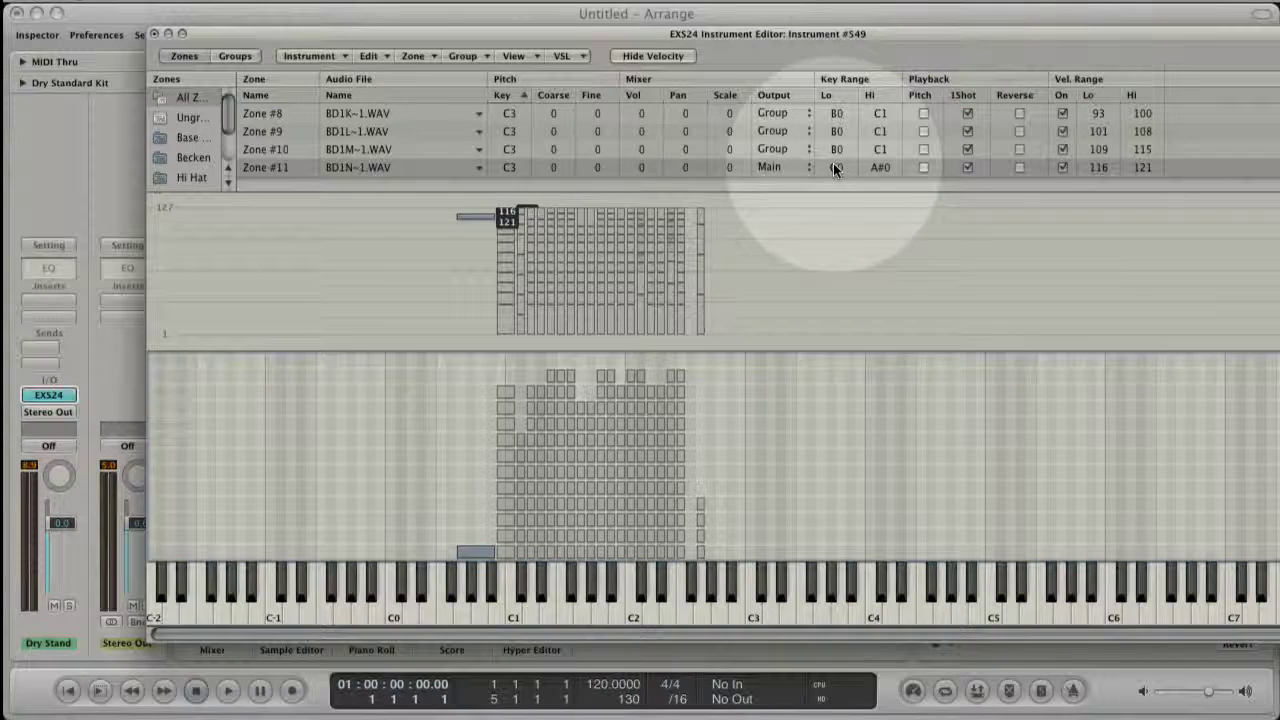
{"action": "left_click_drag", "start_coordinate": [838, 167], "coordinate": [838, 160]}
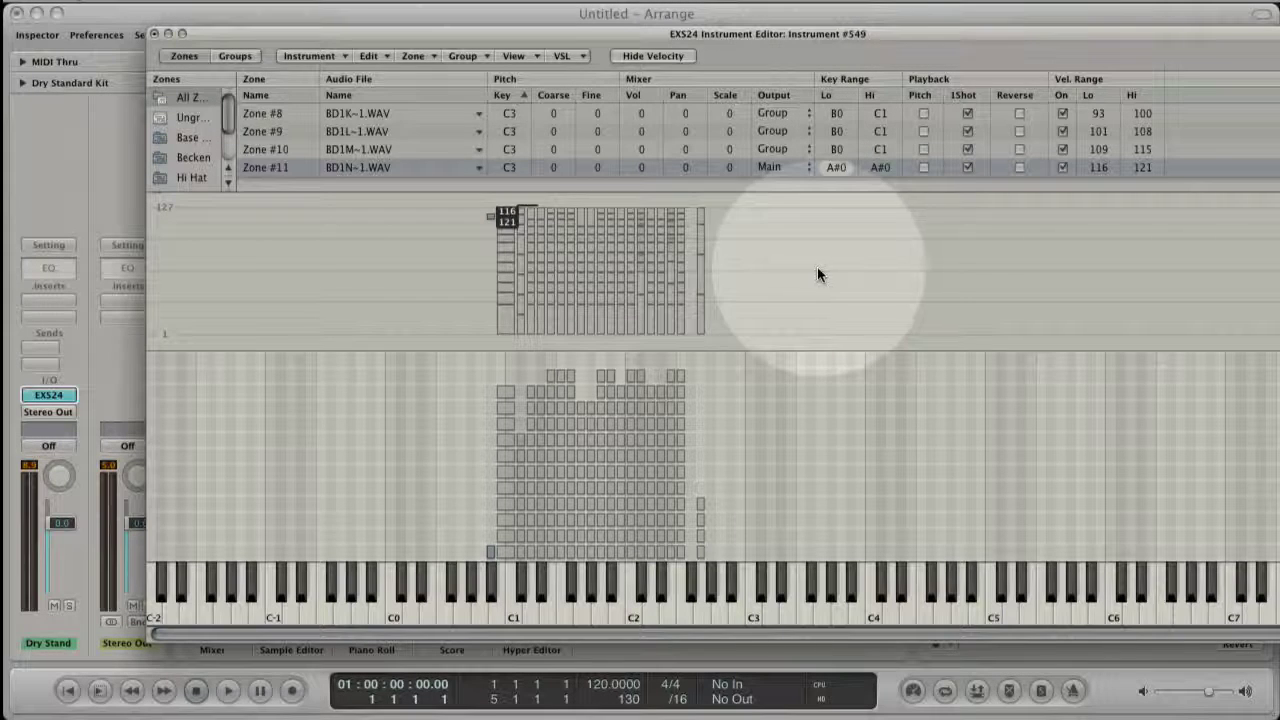
Step: Widen Zone #11's velocity range to 0–127 and move the editor aside
{"action": "left_click_drag", "start_coordinate": [490, 219], "coordinate": [490, 331]}
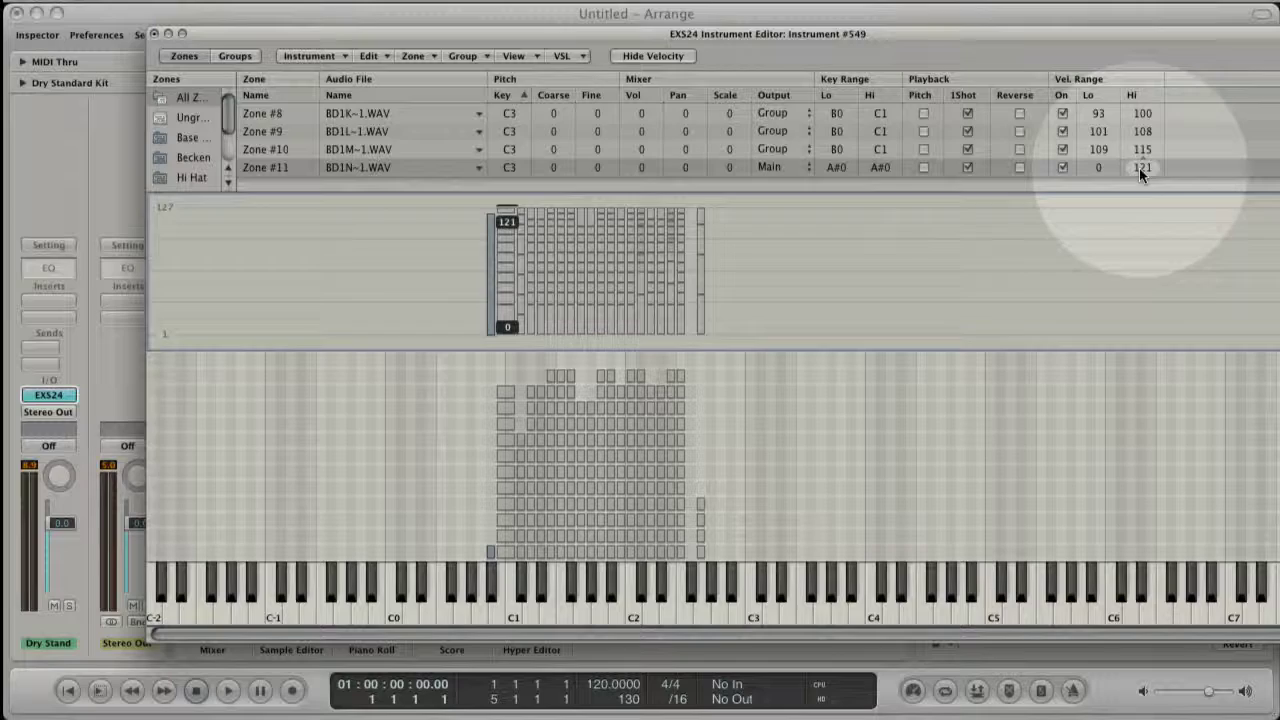
{"action": "left_click_drag", "start_coordinate": [1142, 167], "coordinate": [1142, 150]}
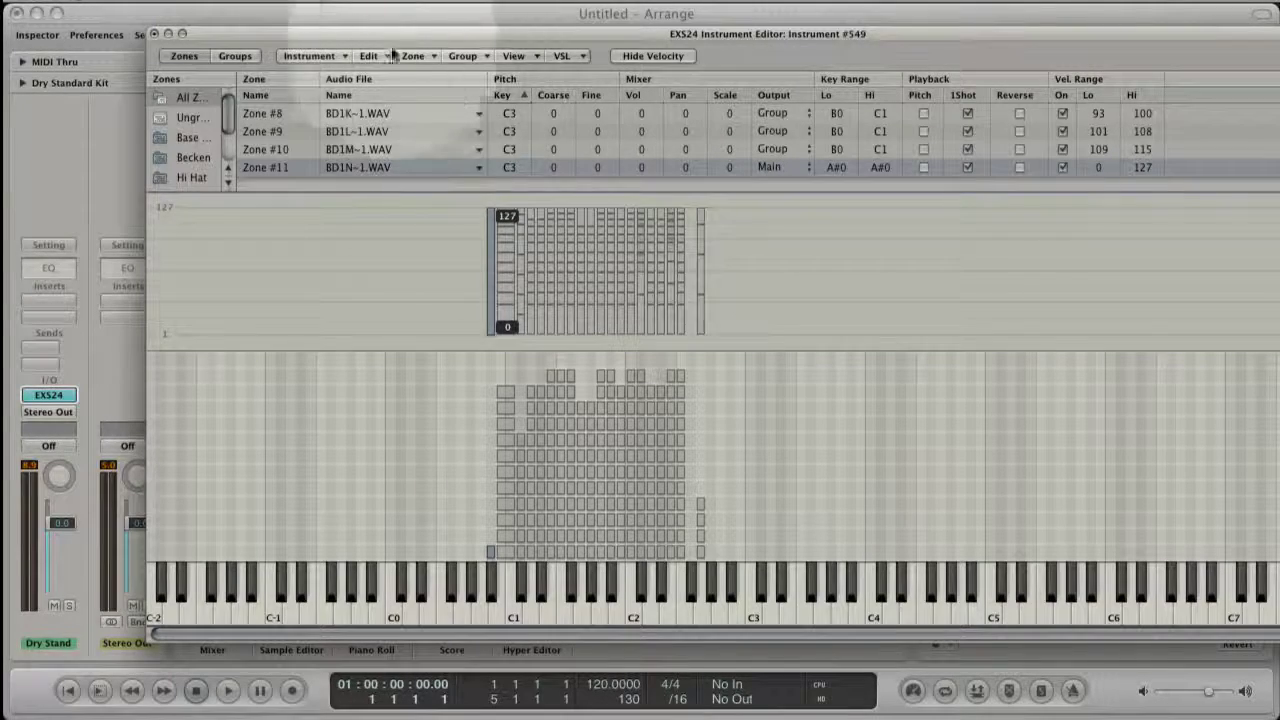
{"action": "left_click_drag", "start_coordinate": [340, 37], "coordinate": [795, 87]}
Step: Close the kit window and draw a MIDI region holding one long note below C1
{"action": "left_click", "coordinate": [182, 58]}
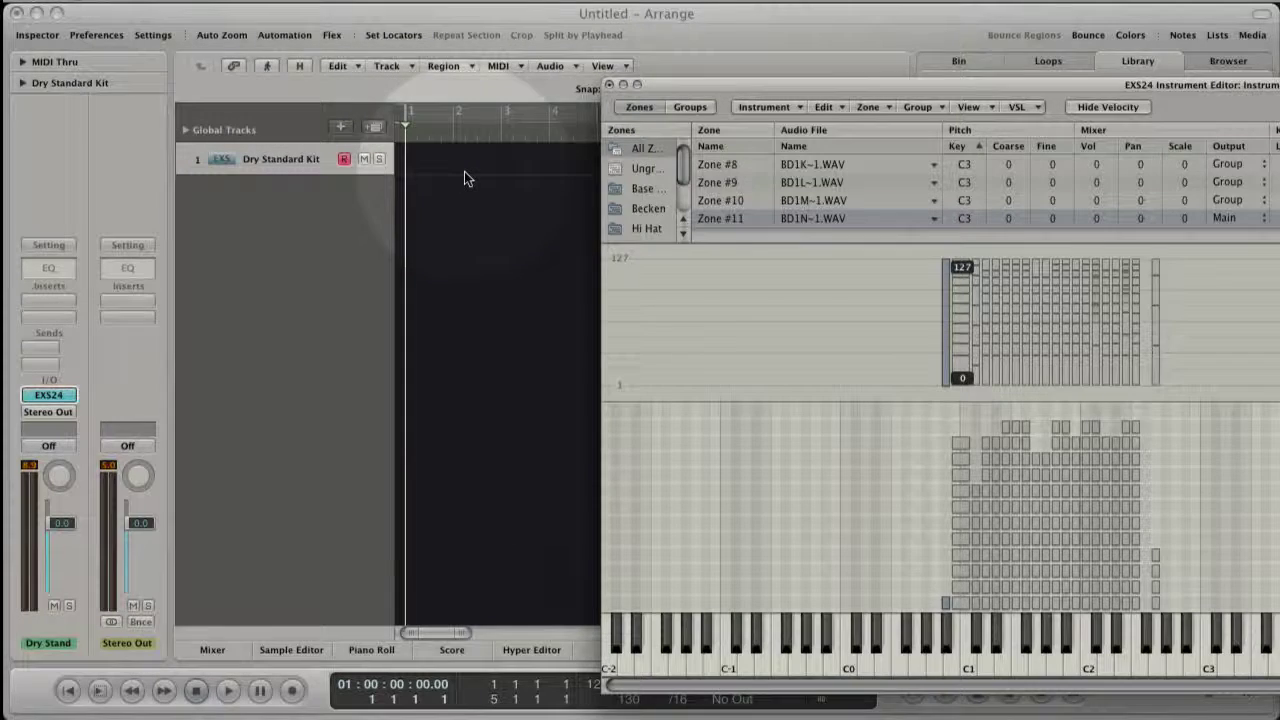
{"action": "key", "text": "Escape"}
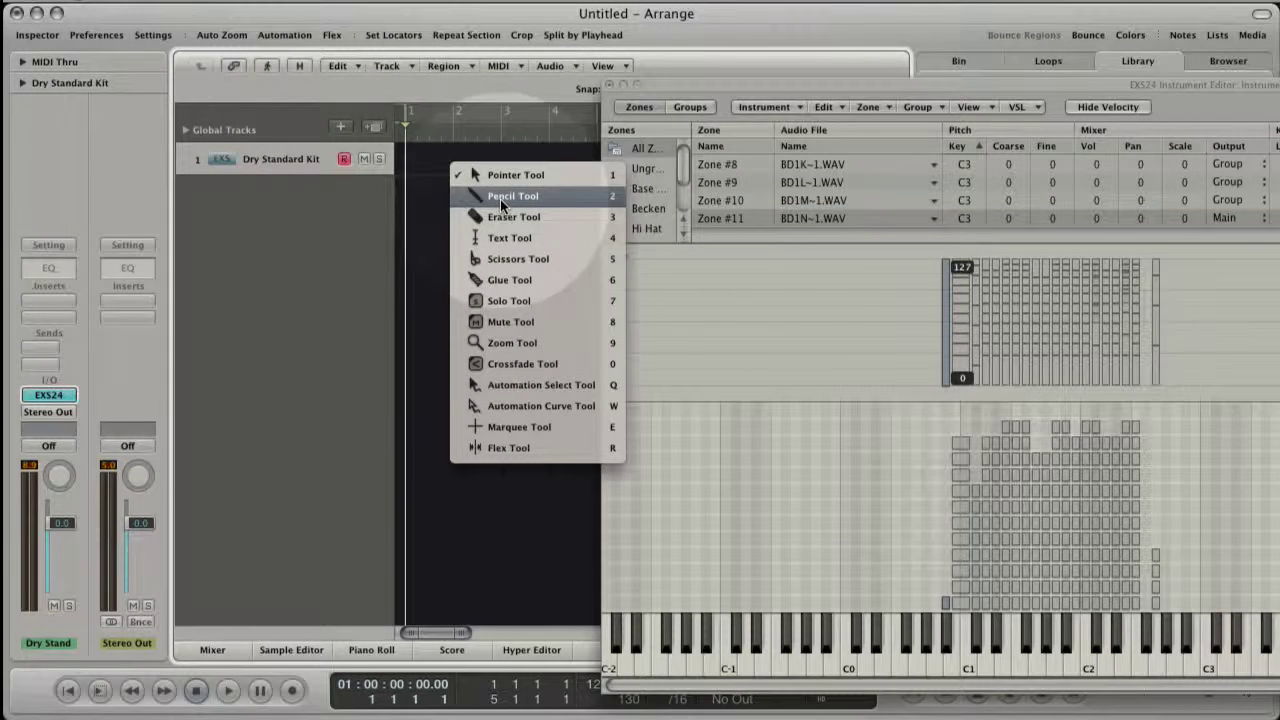
{"action": "left_click", "coordinate": [470, 190]}
{"action": "double_click", "coordinate": [432, 165]}
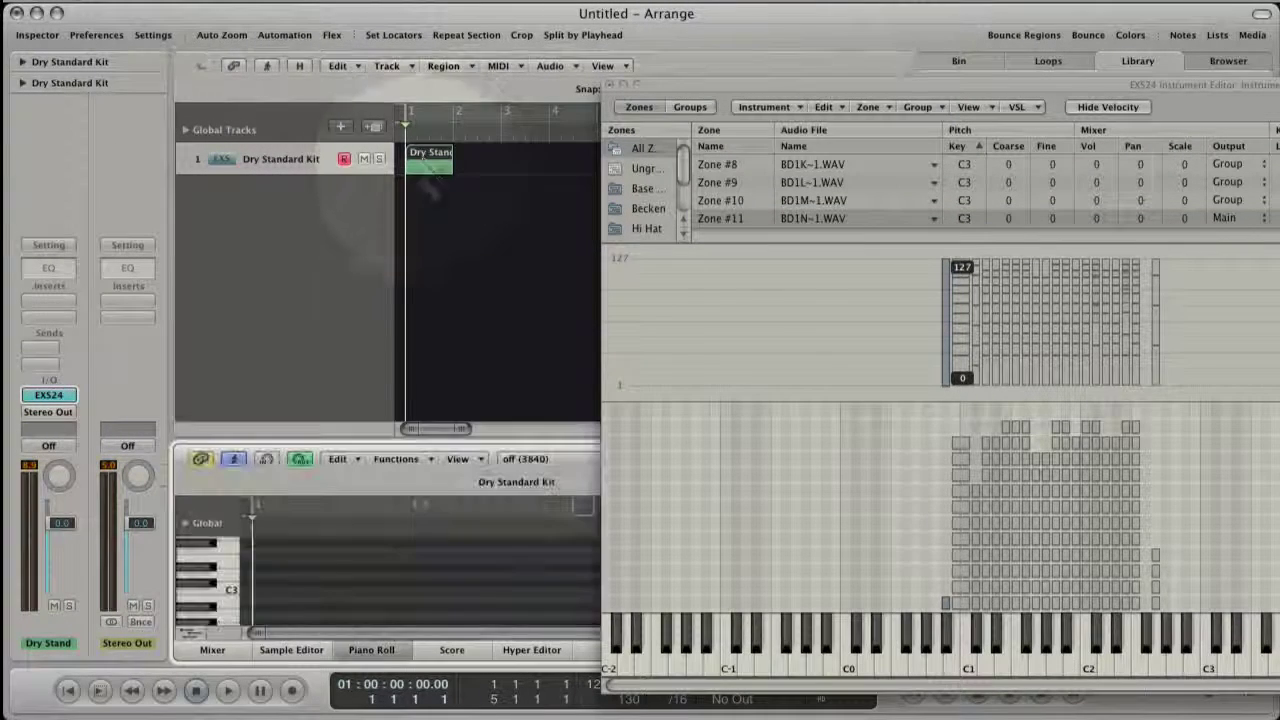
{"action": "scroll", "coordinate": [311, 533], "scroll_direction": "down", "scroll_amount": 3}
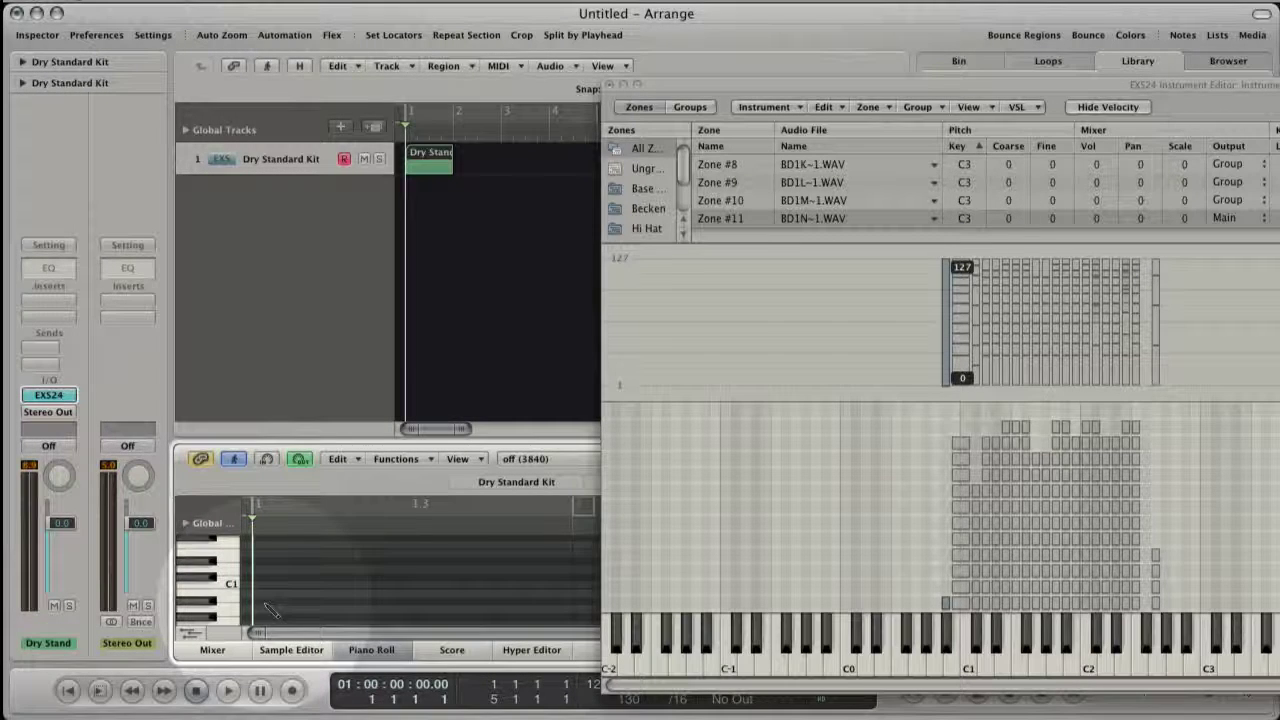
{"action": "left_click", "coordinate": [264, 602]}
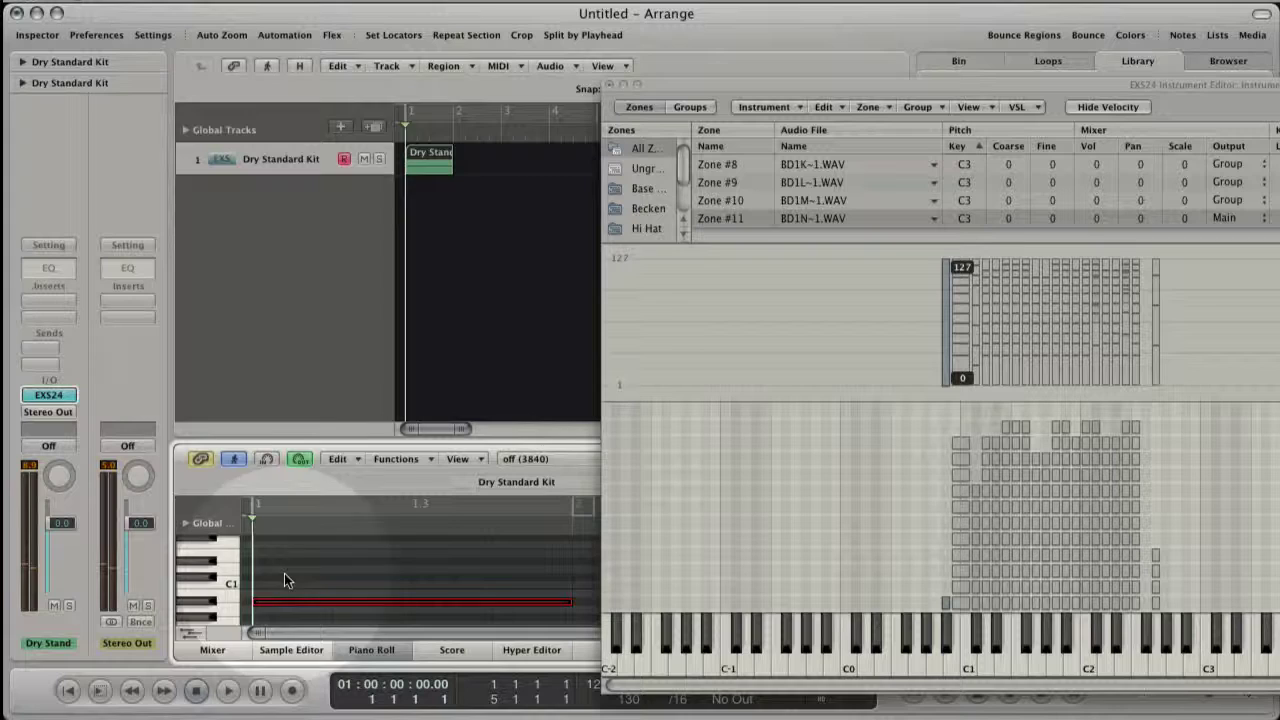
Step: Set a cycle over bar 1 to 2 and loop-play it
{"action": "left_click", "coordinate": [418, 118]}
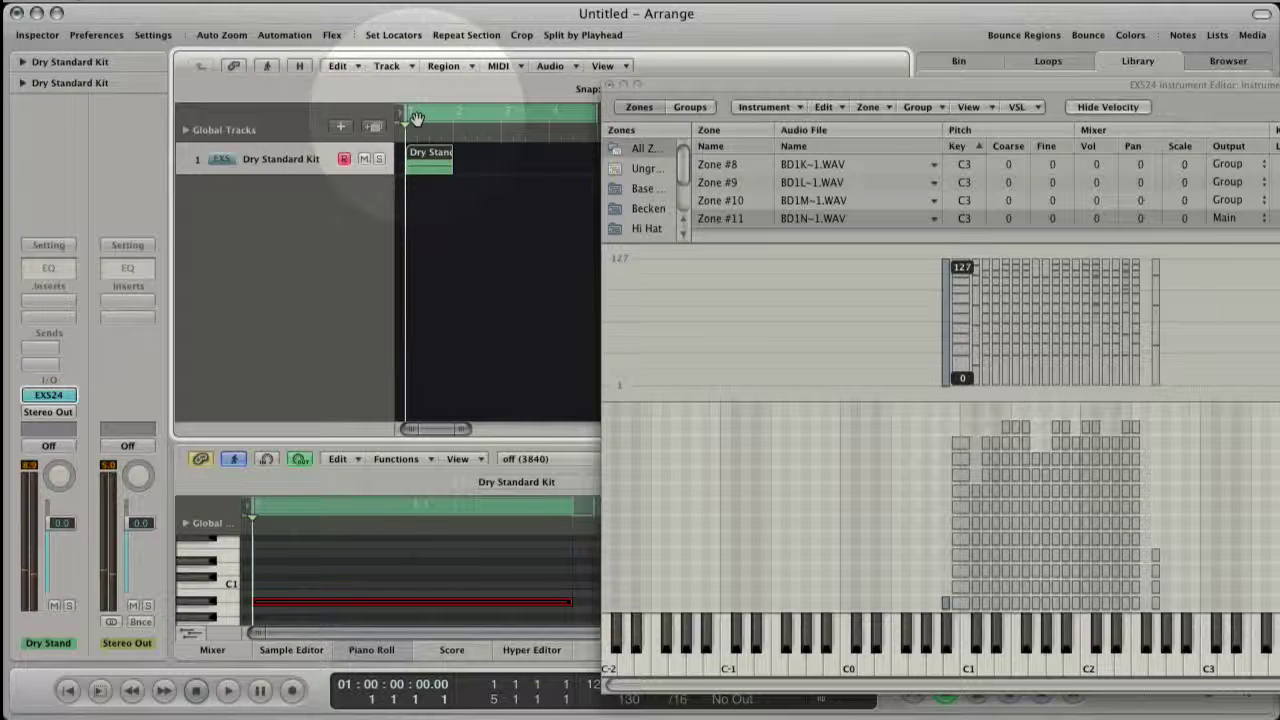
{"action": "left_click", "coordinate": [418, 118]}
{"action": "left_click_drag", "start_coordinate": [413, 121], "coordinate": [457, 117]}
{"action": "key", "text": "space"}
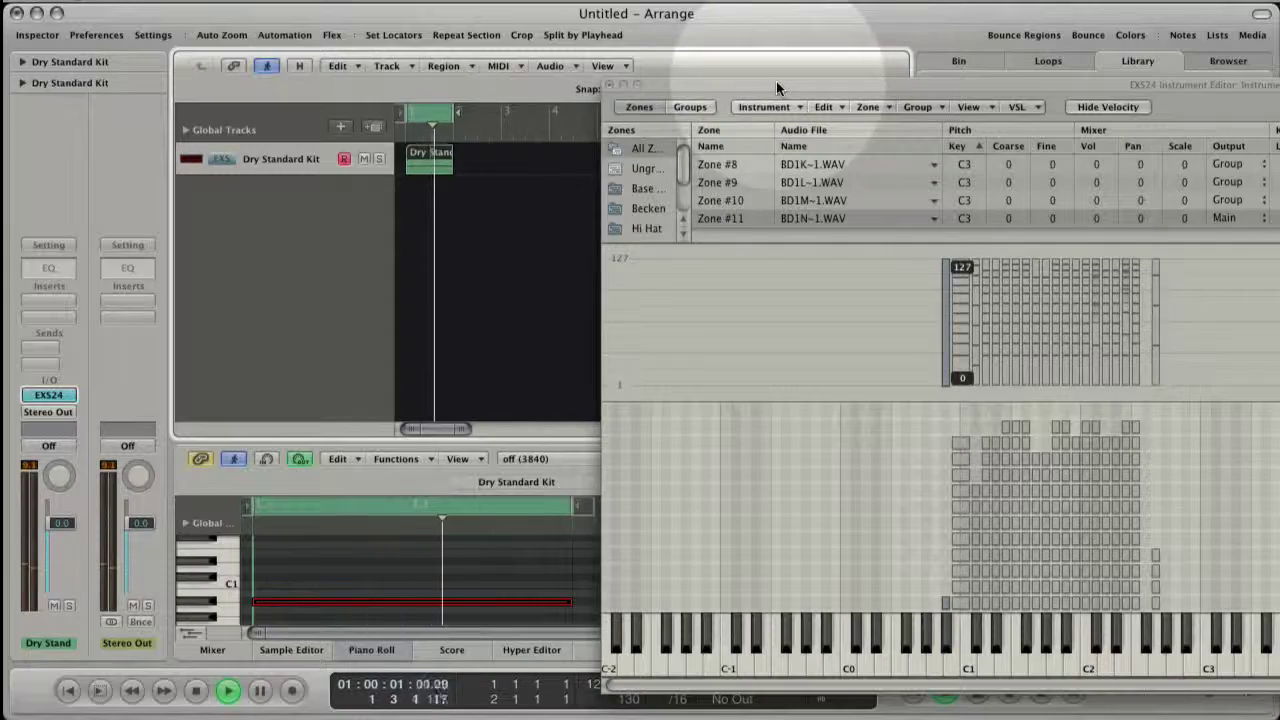
{"action": "left_click_drag", "start_coordinate": [760, 84], "coordinate": [224, 22]}
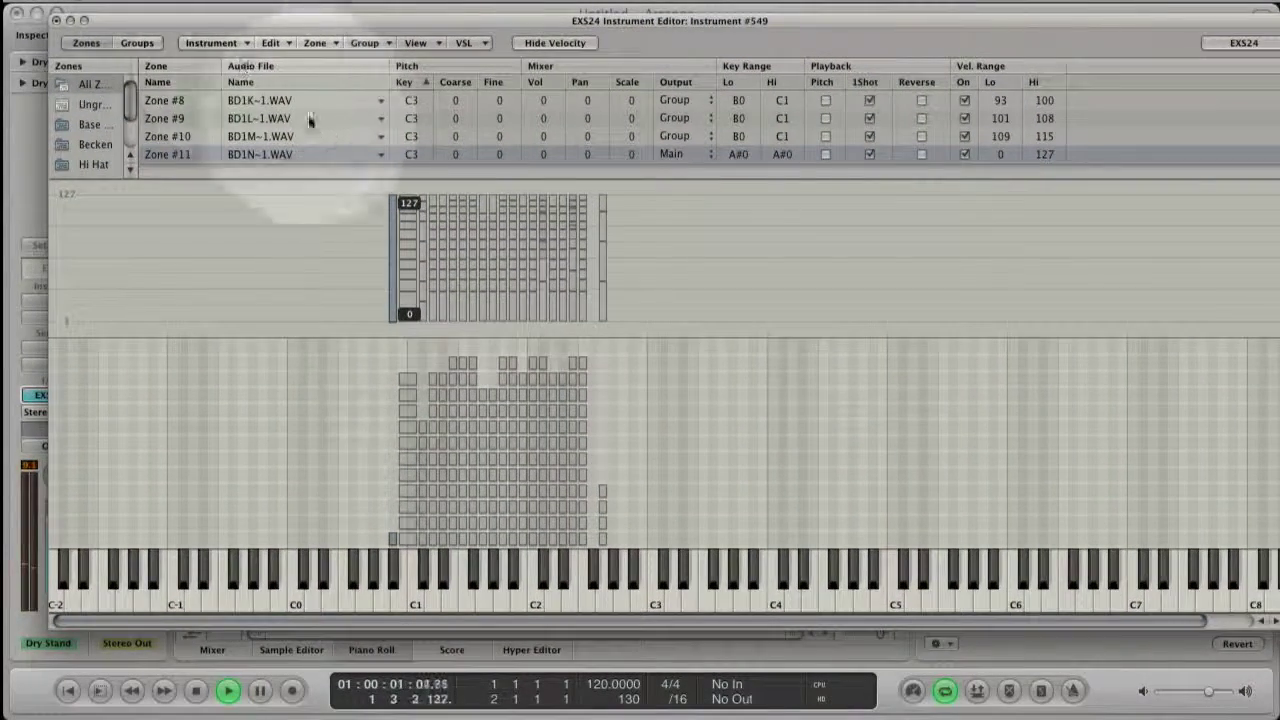
{"action": "left_click", "coordinate": [380, 157]}
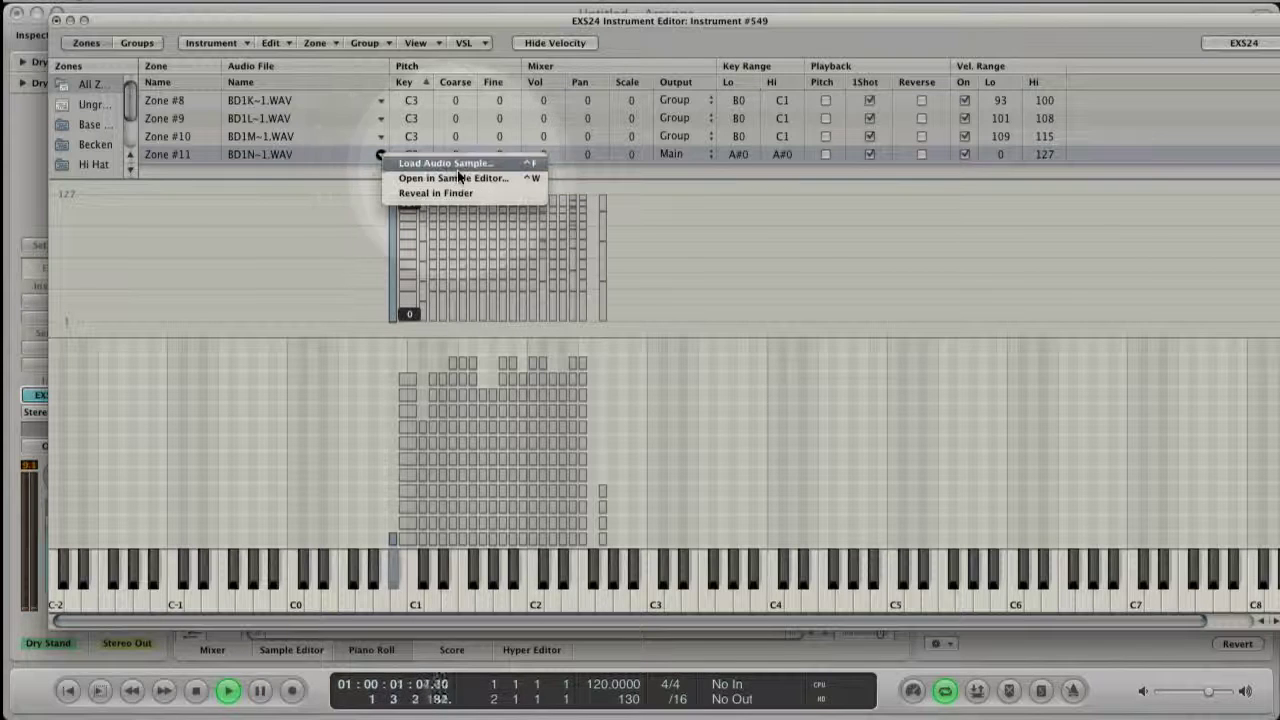
{"action": "left_click", "coordinate": [494, 166]}
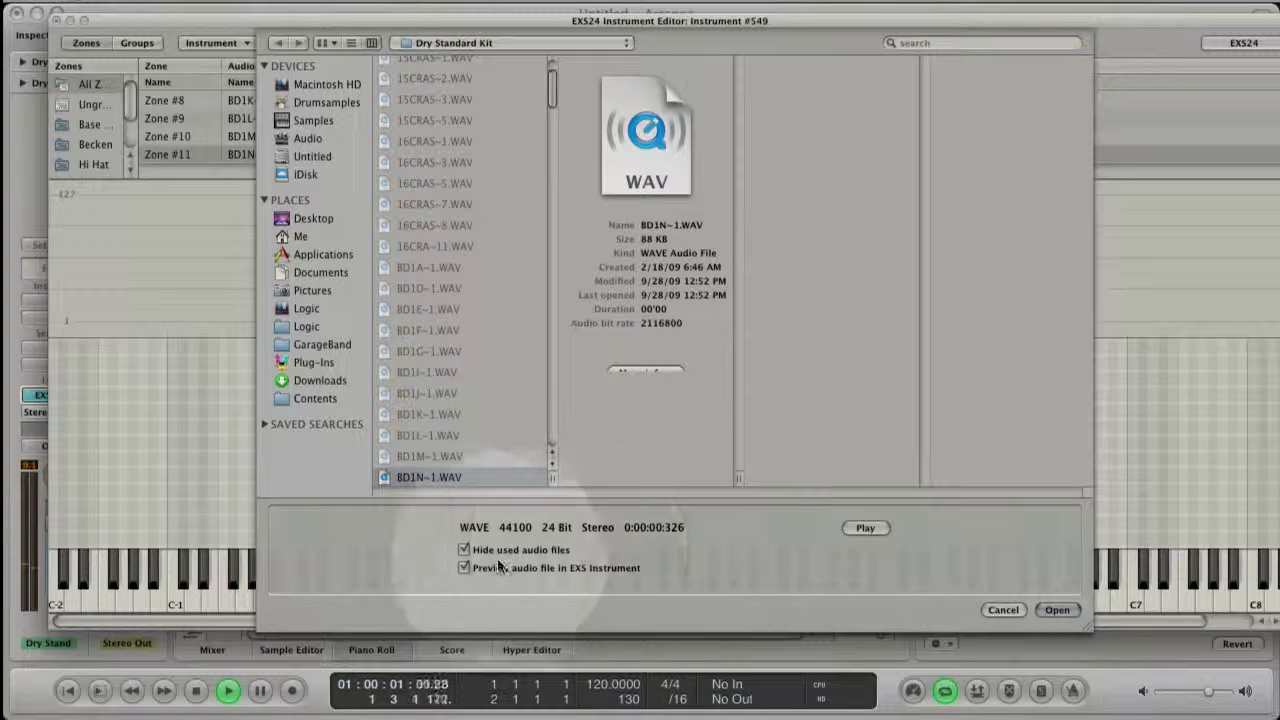
{"action": "left_click", "coordinate": [463, 550]}
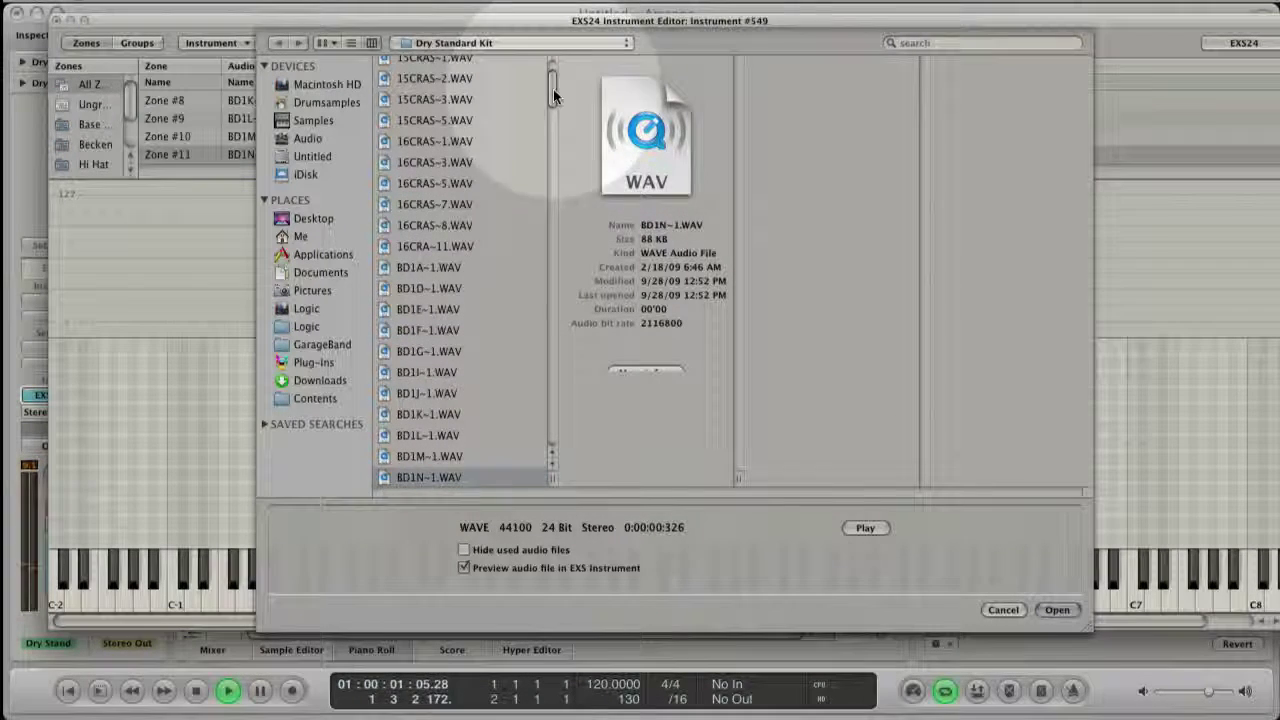
{"action": "left_click_drag", "start_coordinate": [553, 89], "coordinate": [549, 122]}
{"action": "left_click", "coordinate": [420, 265]}
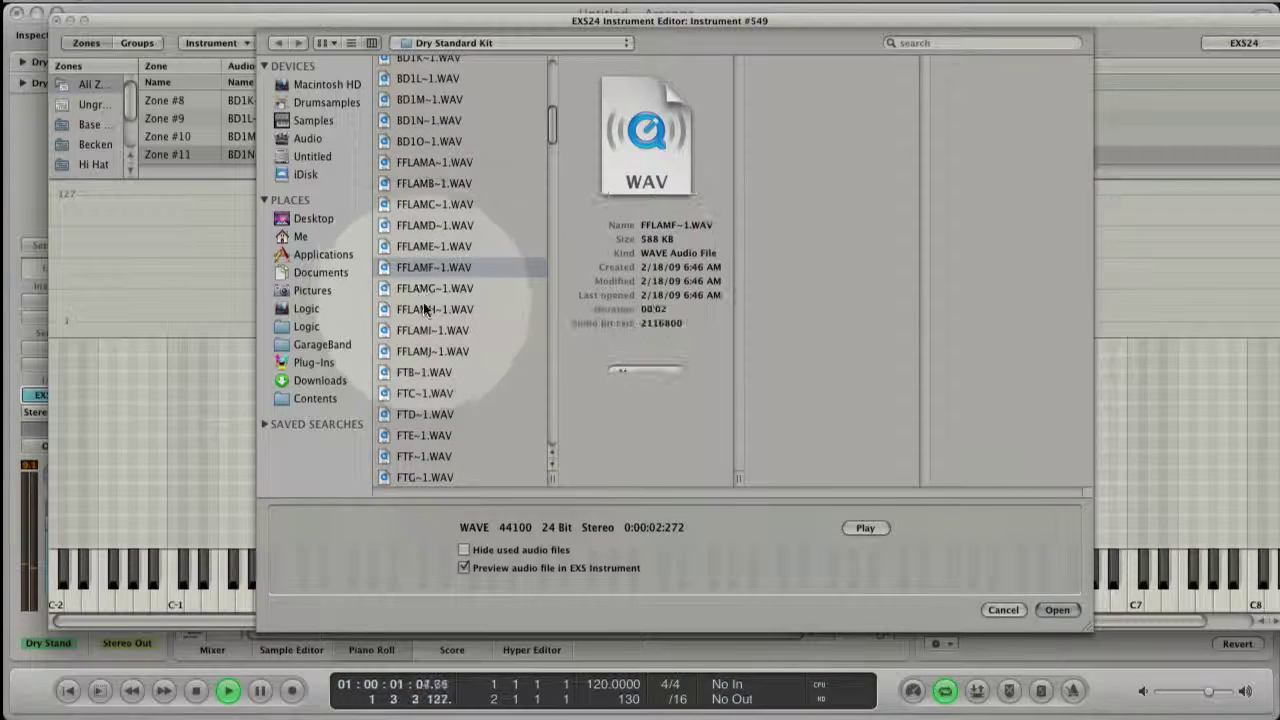
{"action": "left_click", "coordinate": [421, 390]}
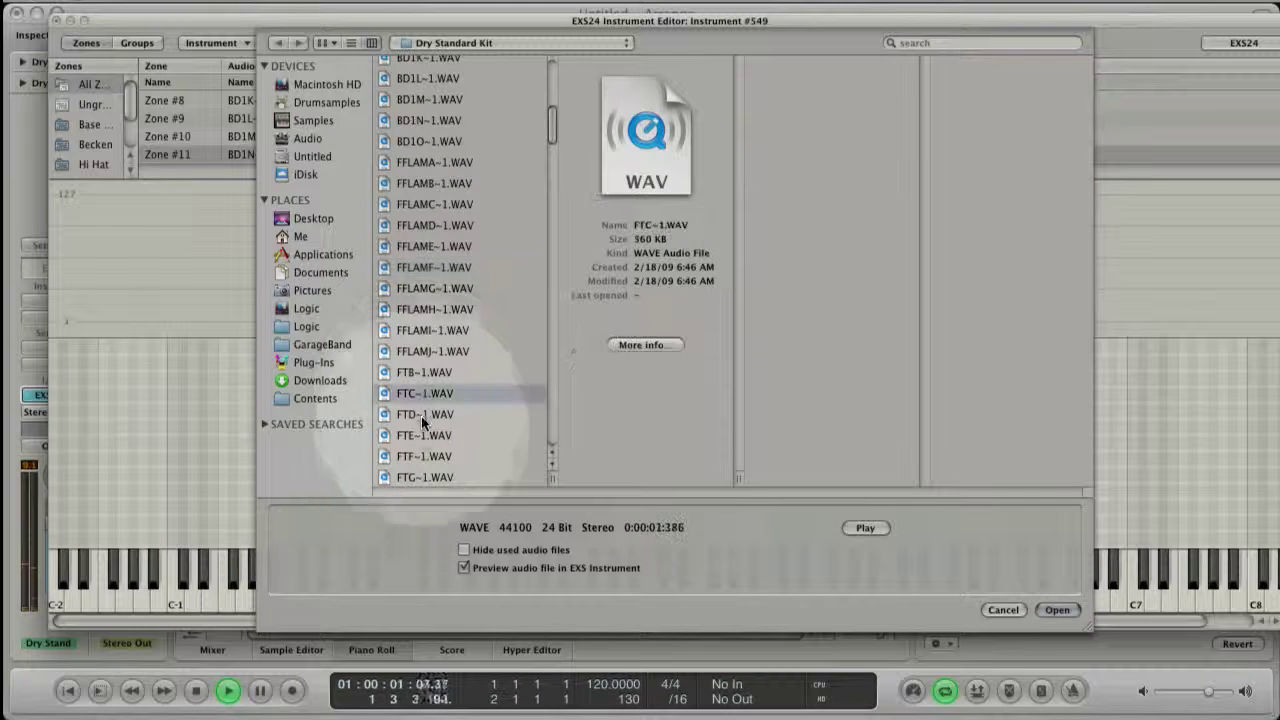
{"action": "left_click", "coordinate": [424, 454]}
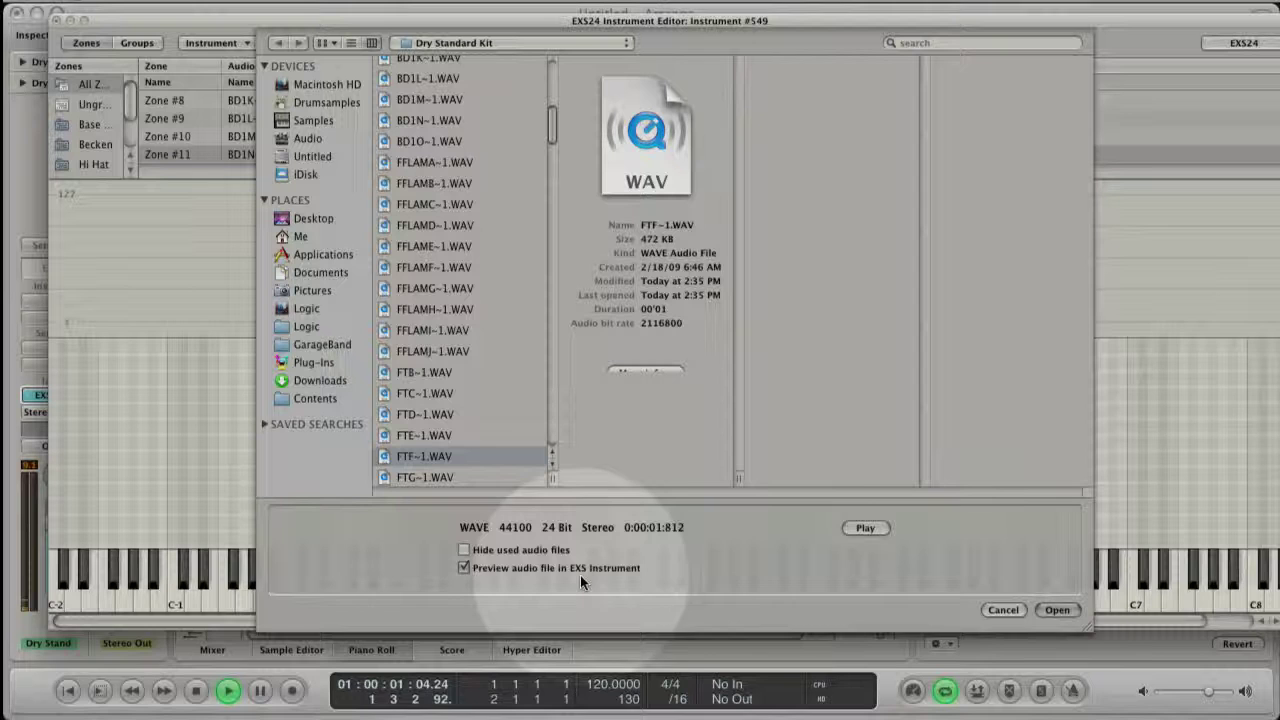
{"action": "scroll", "coordinate": [440, 420], "scroll_direction": "down", "scroll_amount": 5}
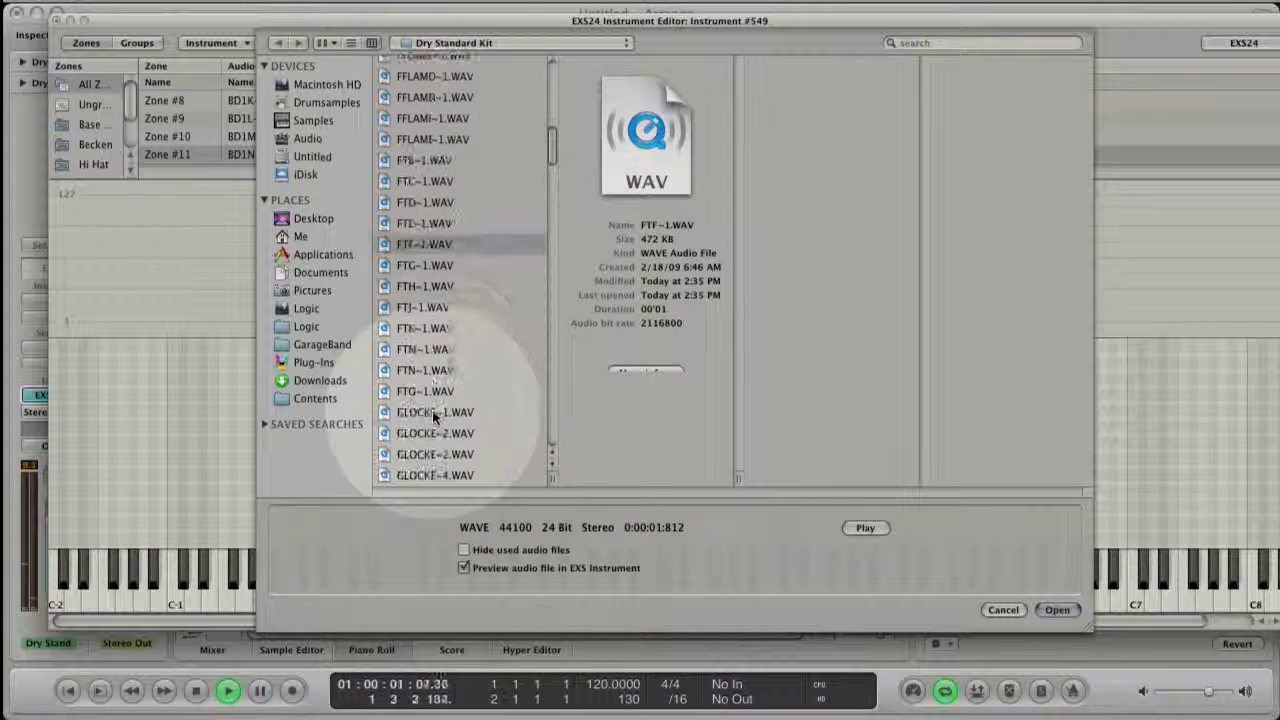
{"action": "left_click", "coordinate": [421, 436]}
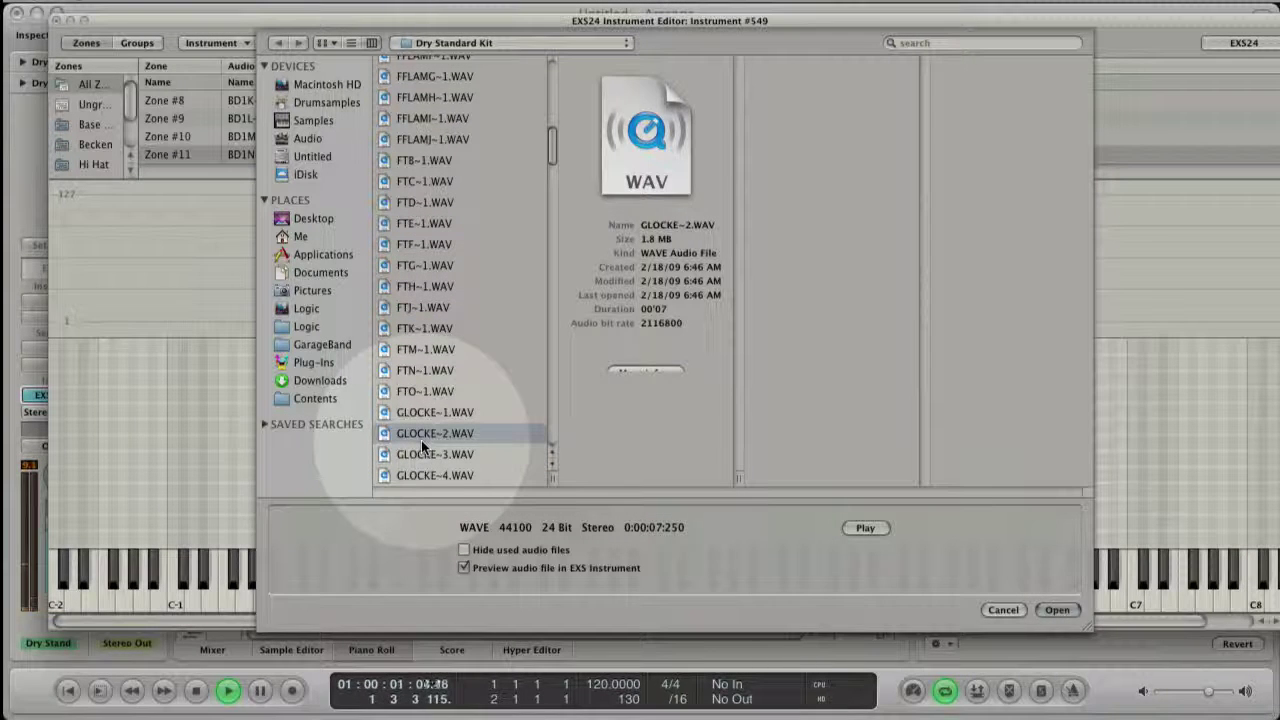
{"action": "key", "text": "Down"}
{"action": "key", "text": "Down"}
{"action": "key", "text": "Down"}
{"action": "key", "text": "Down"}
{"action": "key", "text": "Down"}
{"action": "key", "text": "Down"}
{"action": "key", "text": "Down"}
{"action": "key", "text": "Down"}
{"action": "key", "text": "Down"}
{"action": "key", "text": "Down"}
{"action": "key", "text": "Down"}
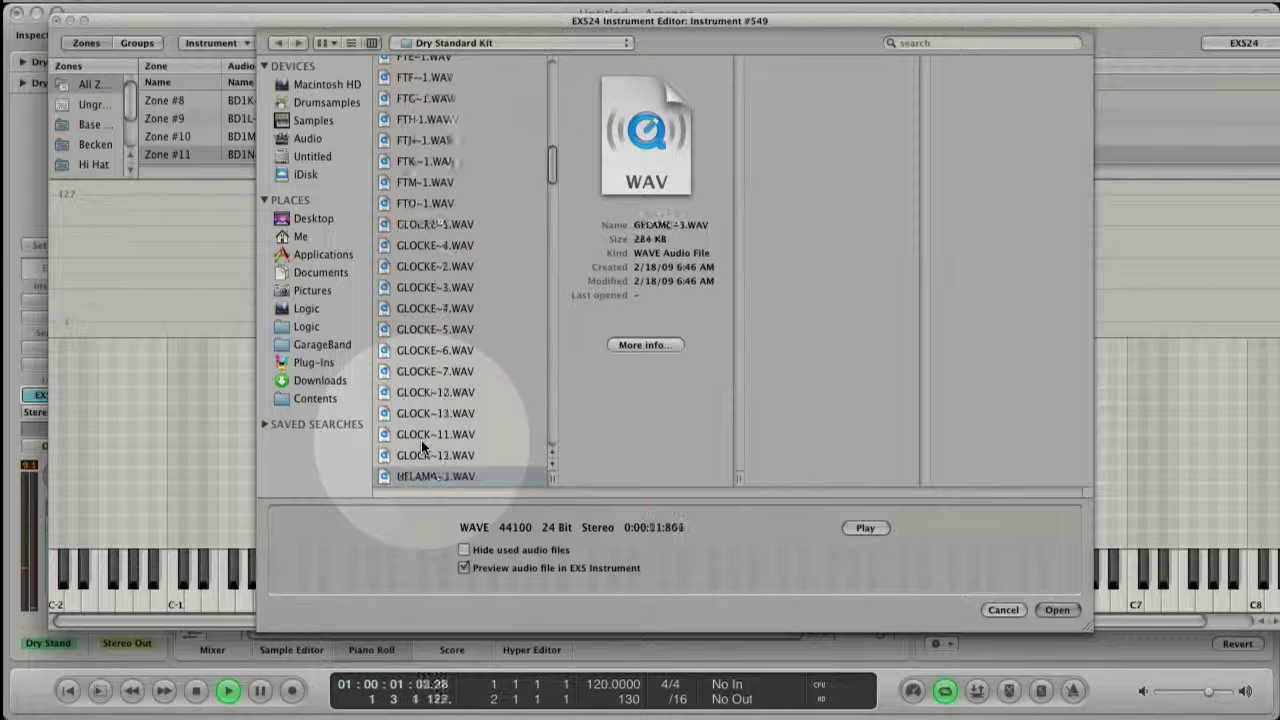
{"action": "key", "text": "Down"}
{"action": "key", "text": "Down"}
{"action": "key", "text": "Down"}
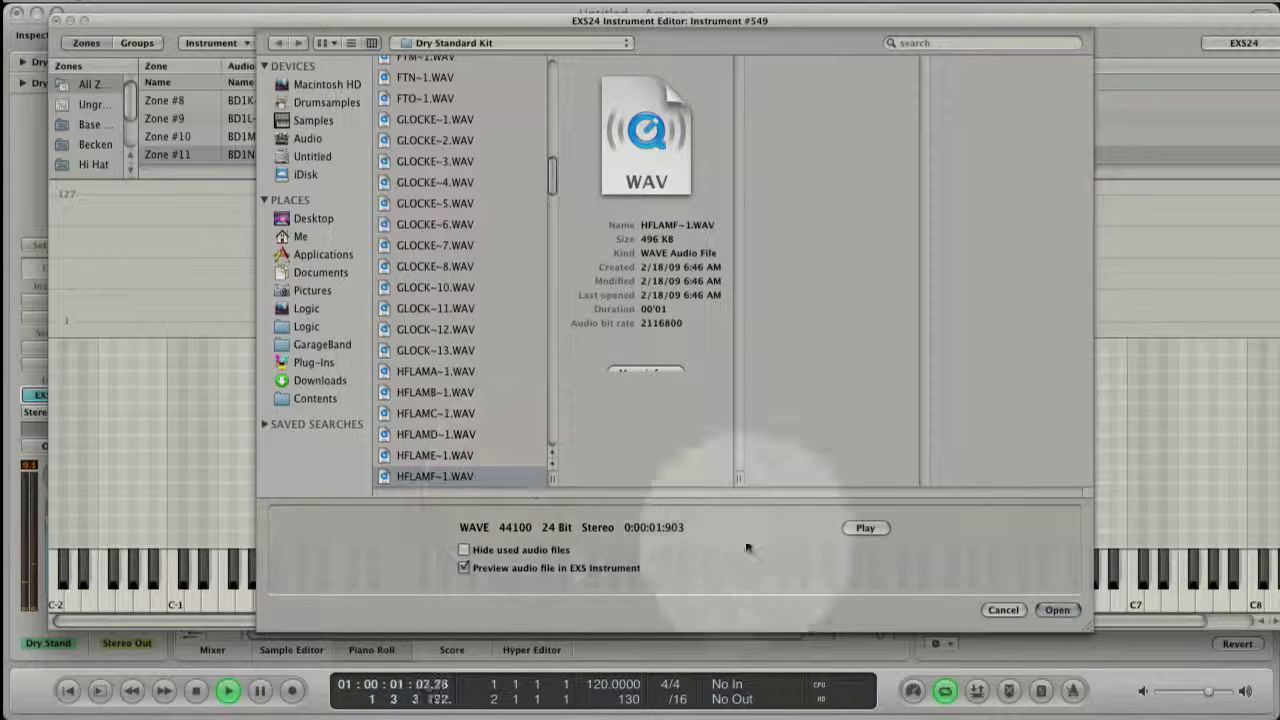
{"action": "left_click", "coordinate": [1012, 610]}
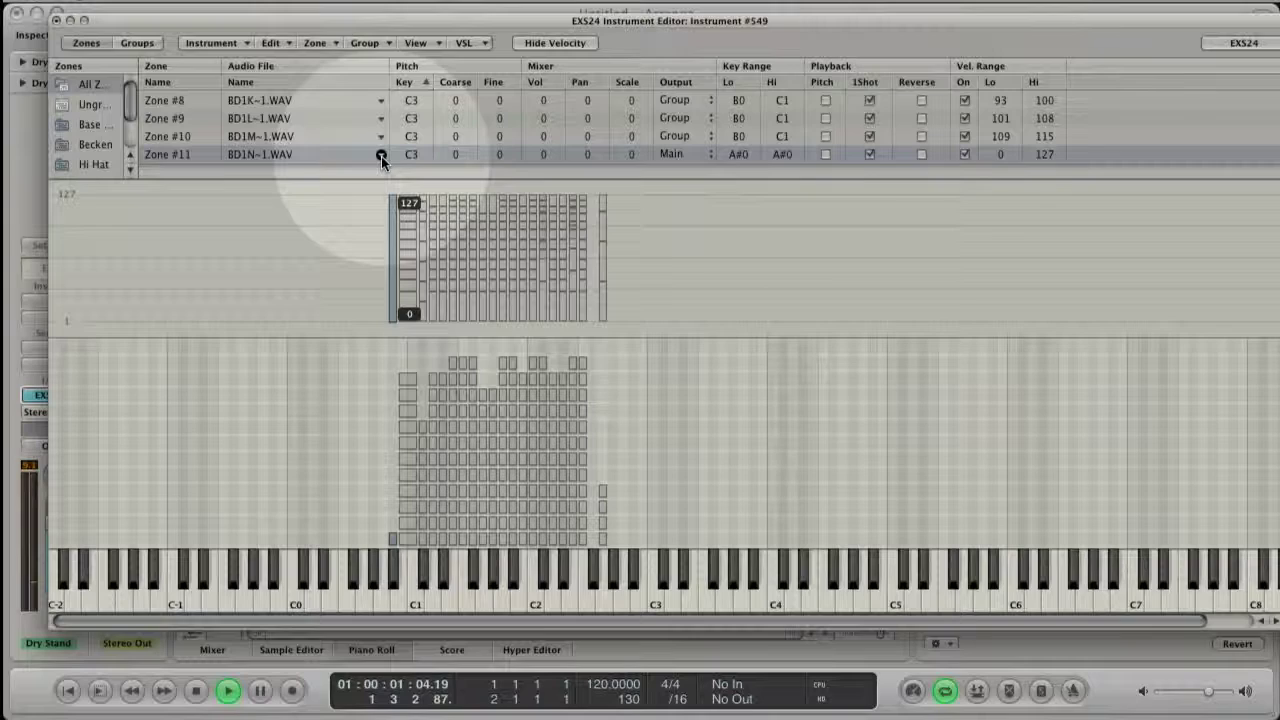
Step: Load the FTG~1.WAV sample into Zone #11 via the Load Audio Sample browser
{"action": "left_click", "coordinate": [381, 156]}
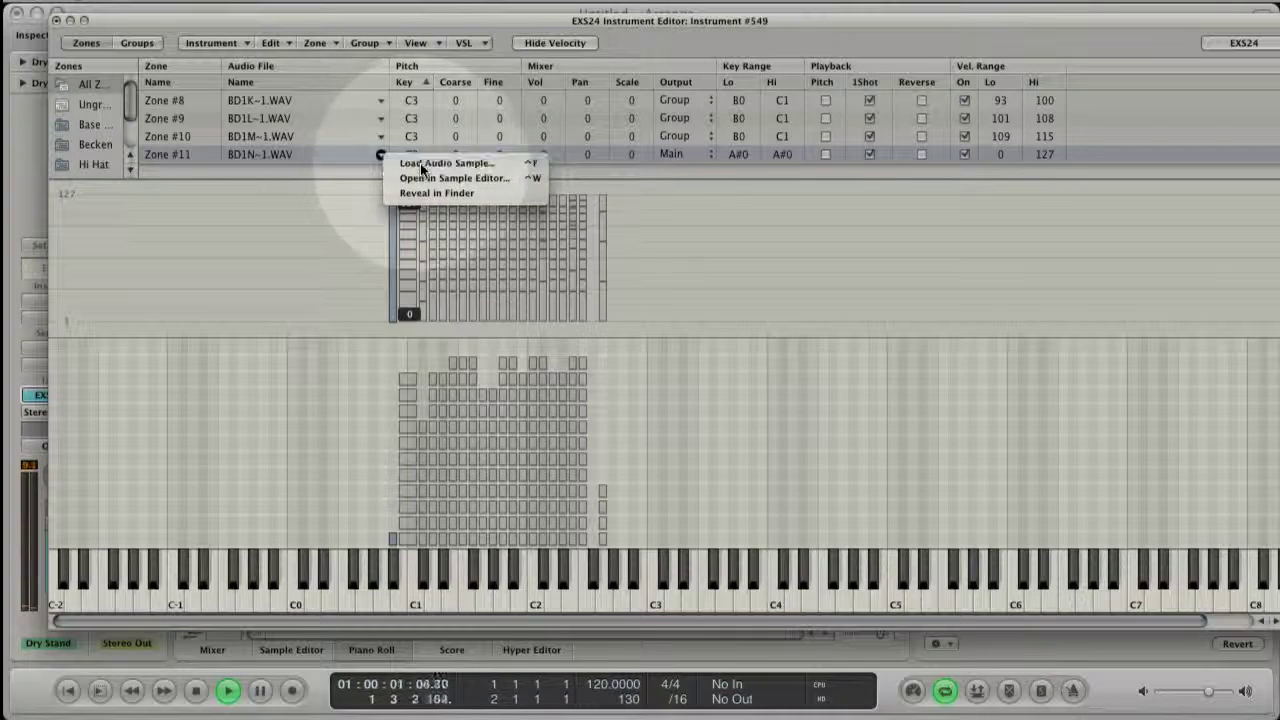
{"action": "left_click", "coordinate": [421, 165]}
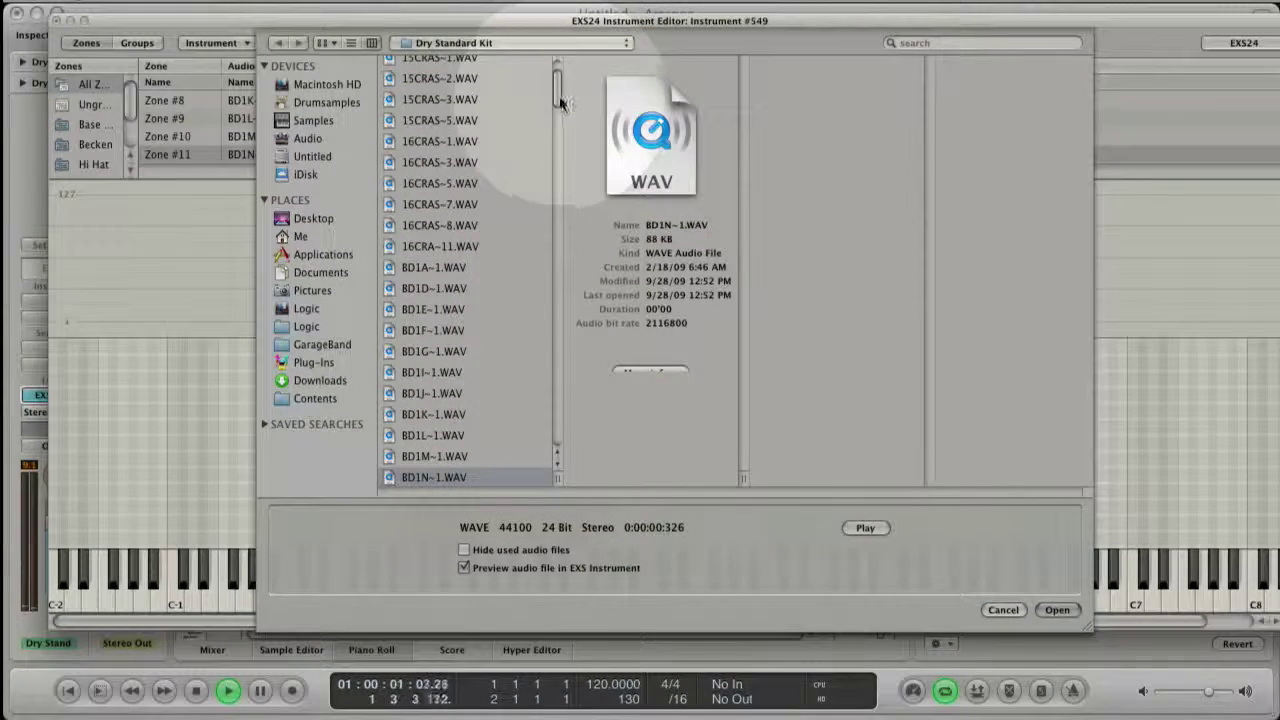
{"action": "left_click_drag", "start_coordinate": [561, 103], "coordinate": [556, 140]}
{"action": "left_click", "coordinate": [460, 317]}
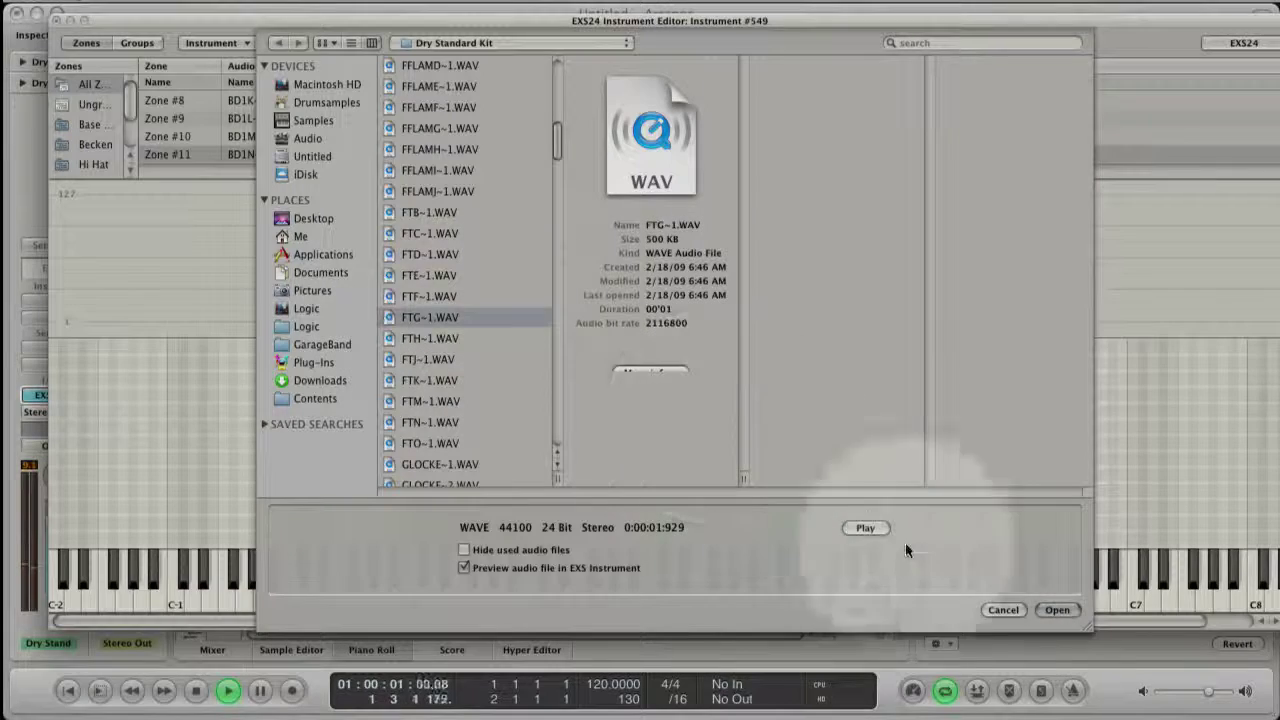
{"action": "left_click", "coordinate": [1054, 609]}
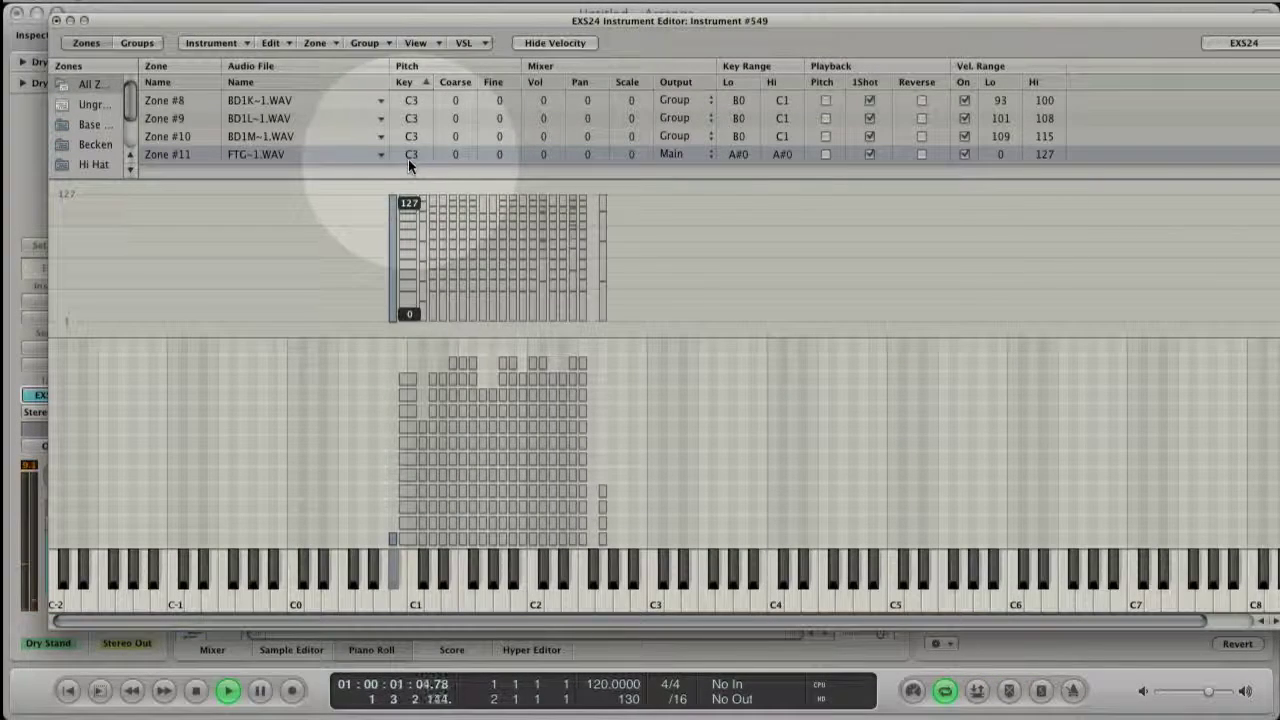
Step: Turn off Zone #11's pitch tracking, test its volume, and open its sample options
{"action": "left_click", "coordinate": [825, 155]}
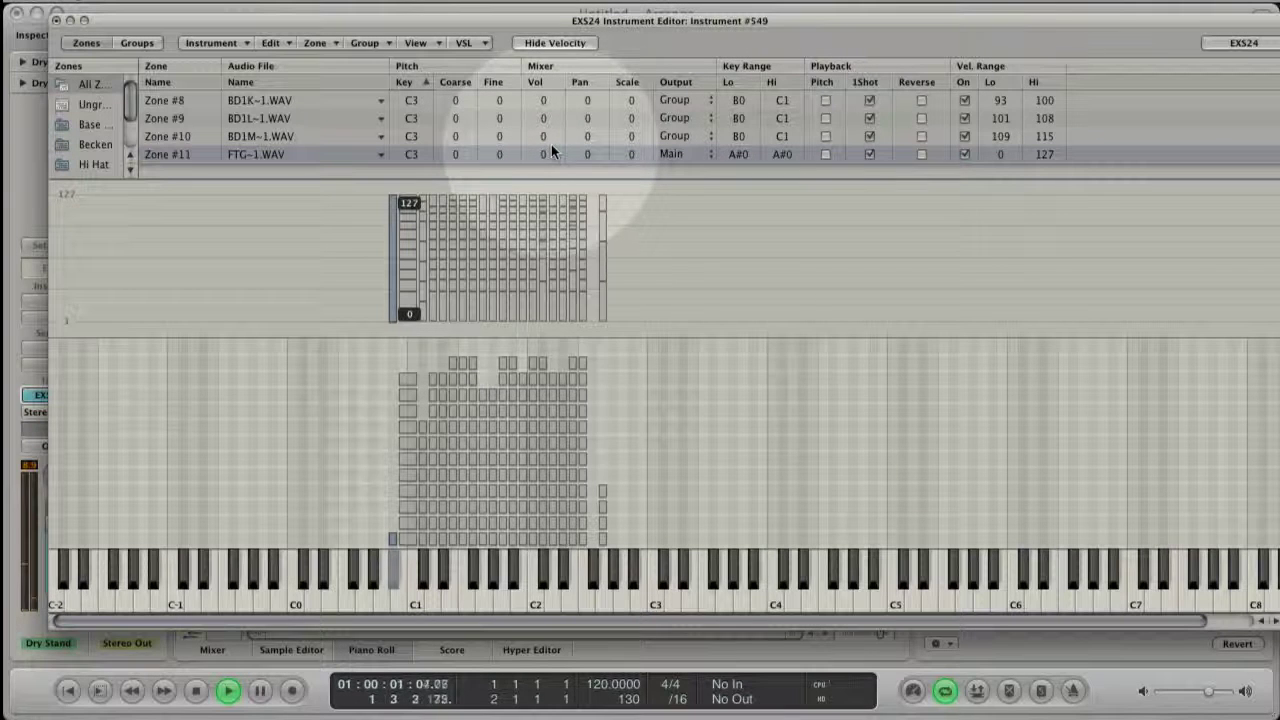
{"action": "left_click_drag", "start_coordinate": [545, 152], "coordinate": [543, 153]}
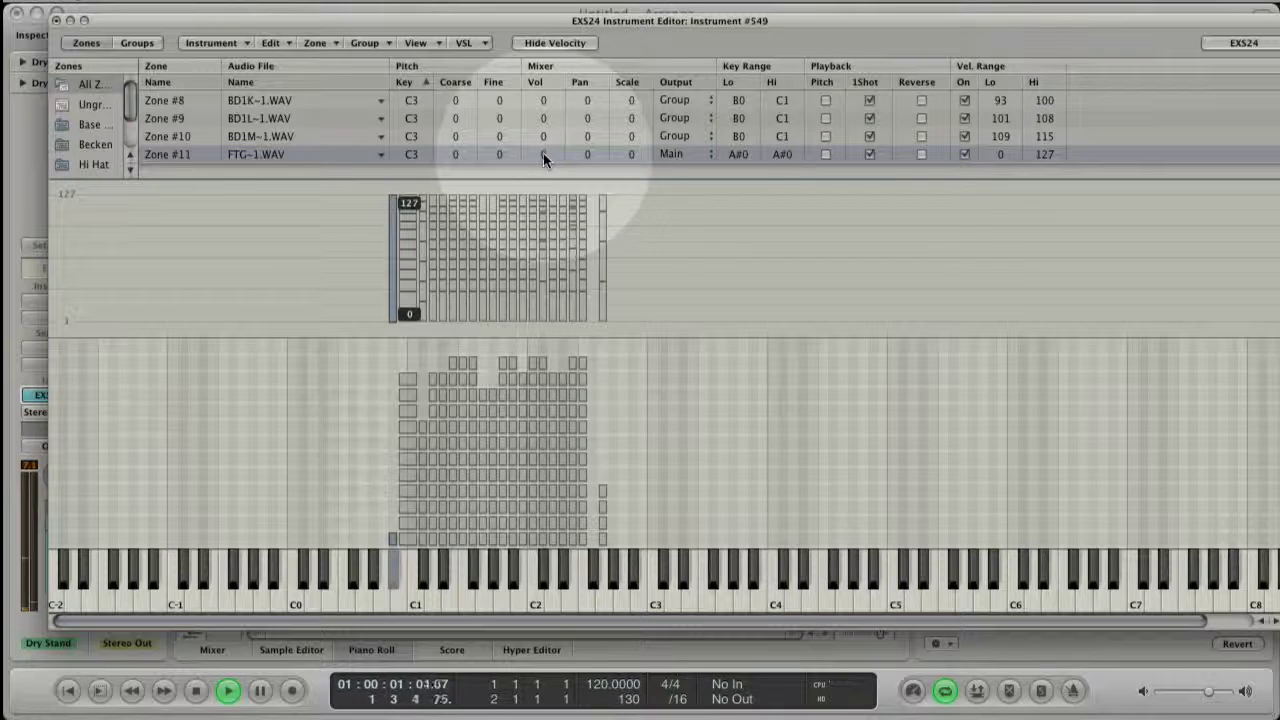
{"action": "left_click", "coordinate": [382, 155]}
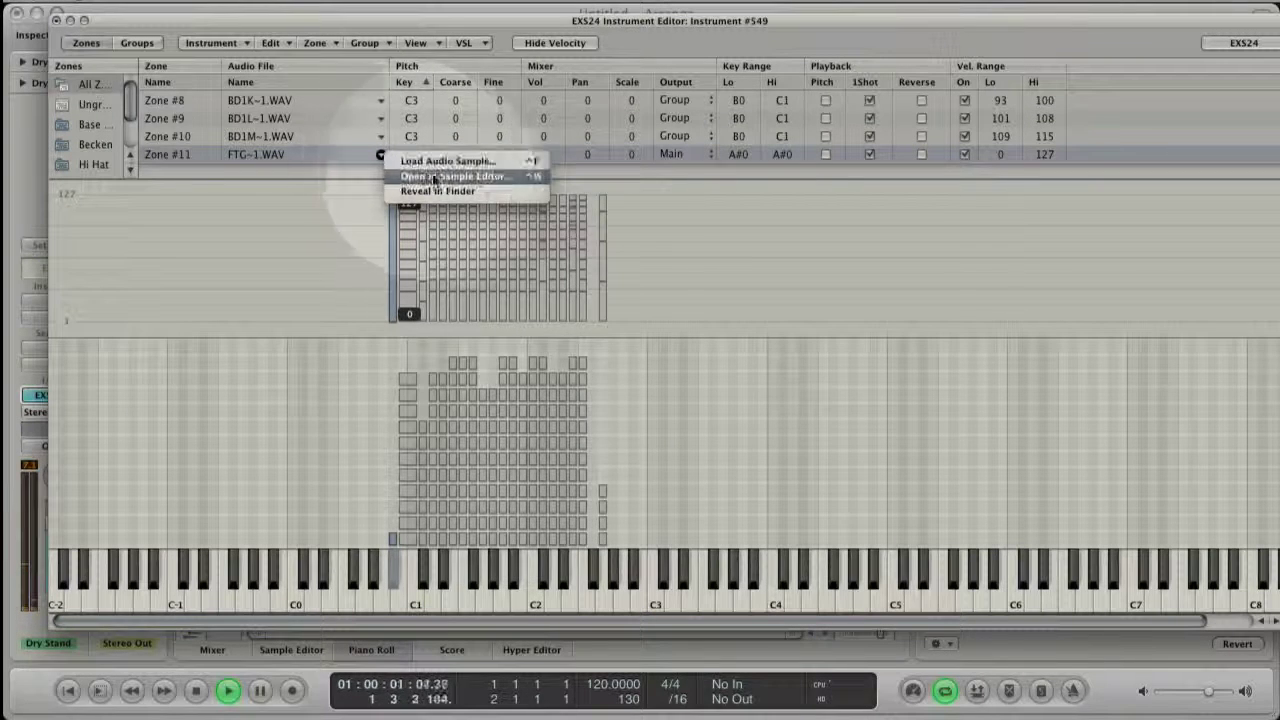
{"action": "left_click", "coordinate": [512, 178]}
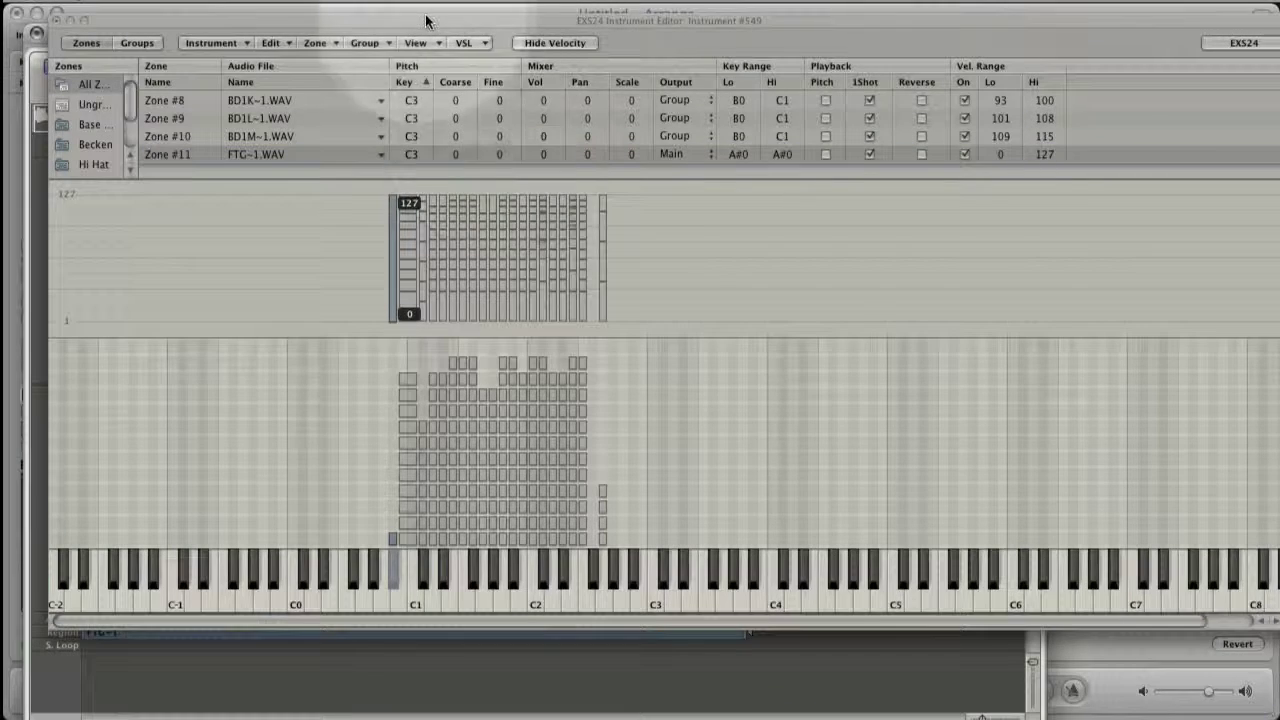
{"action": "left_click_drag", "start_coordinate": [420, 21], "coordinate": [1125, 166]}
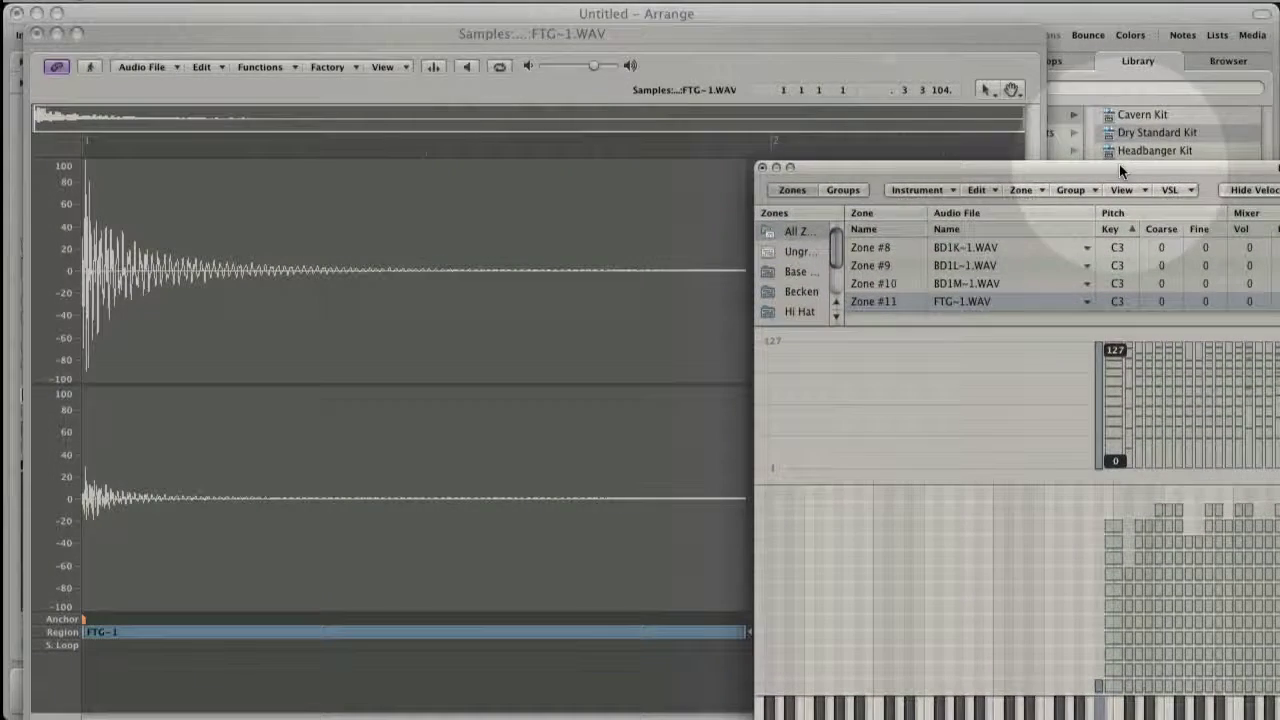
{"action": "left_click", "coordinate": [312, 47]}
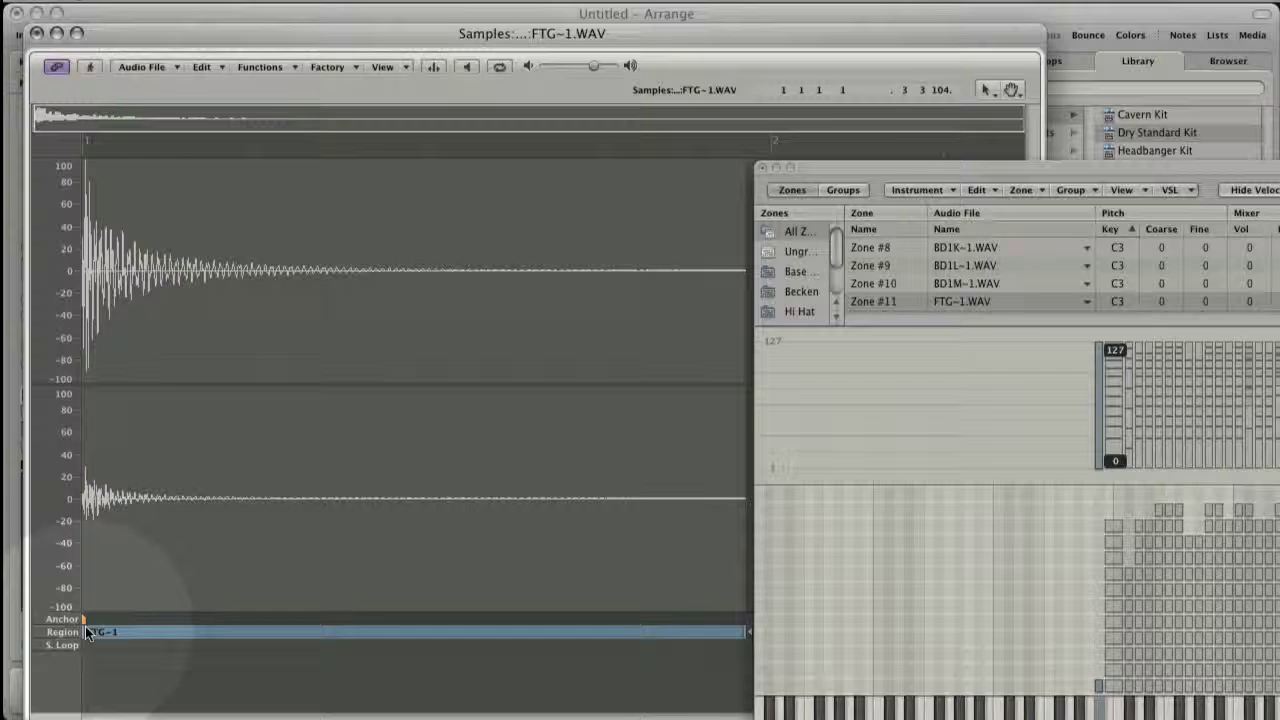
{"action": "left_click_drag", "start_coordinate": [88, 634], "coordinate": [170, 638]}
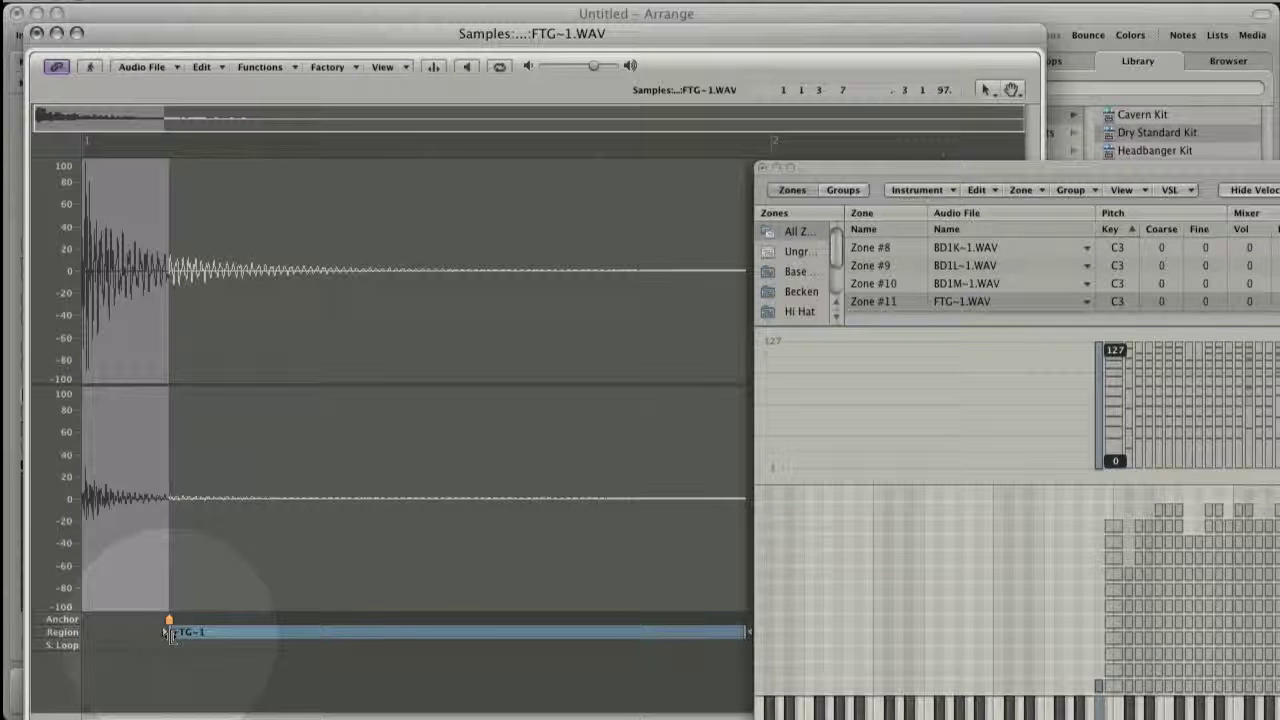
{"action": "left_click_drag", "start_coordinate": [168, 636], "coordinate": [40, 620]}
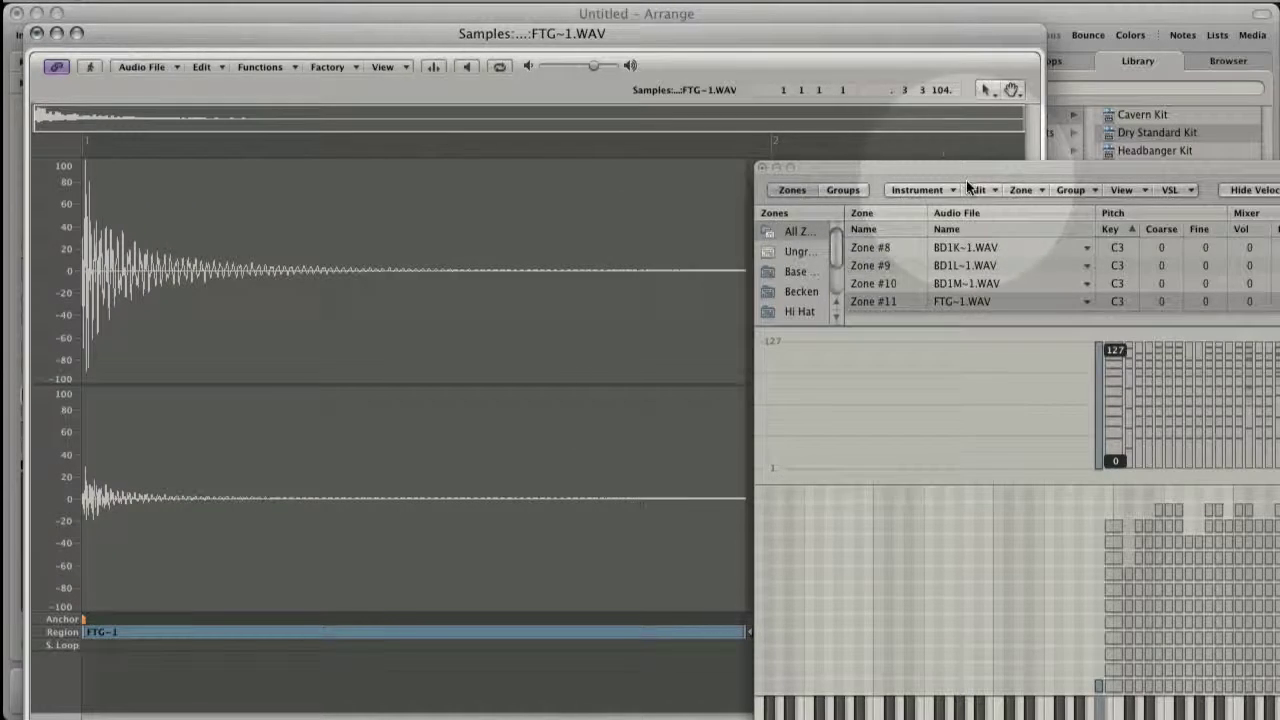
{"action": "left_click_drag", "start_coordinate": [969, 171], "coordinate": [265, 15]}
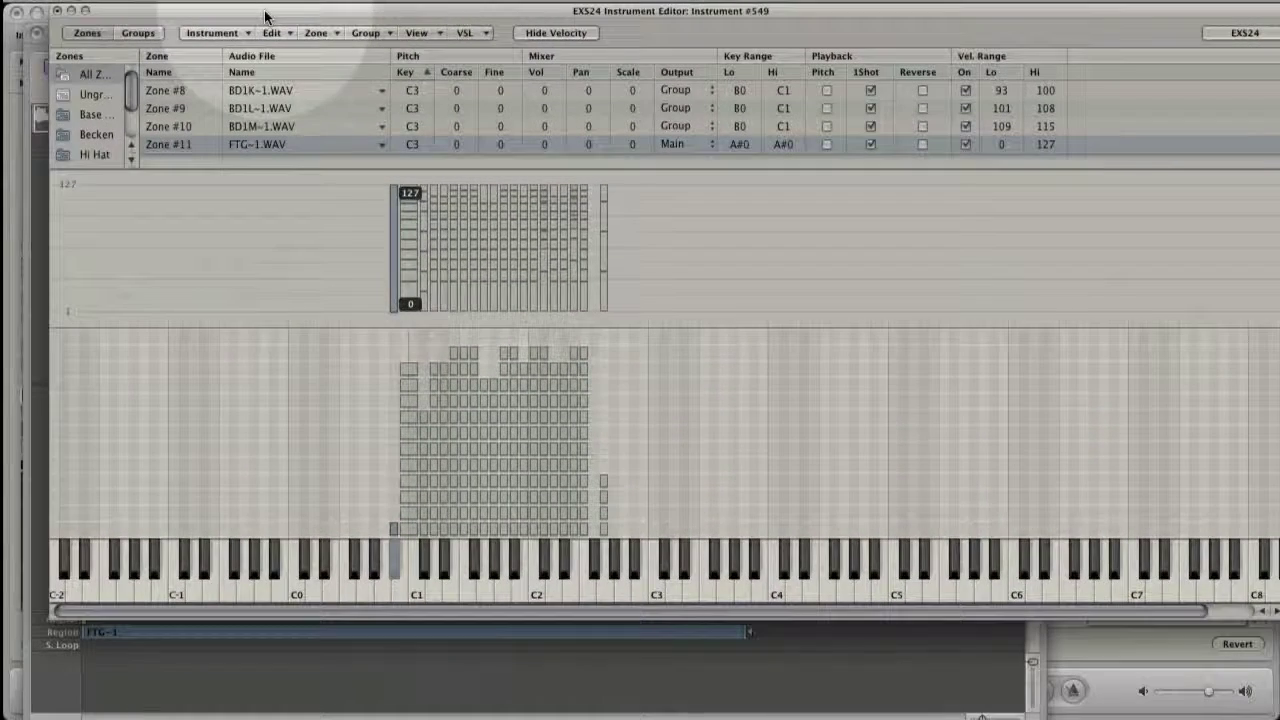
Step: Enable View > Zone: Sample to add Start, End and Fade columns
{"action": "left_click", "coordinate": [416, 33]}
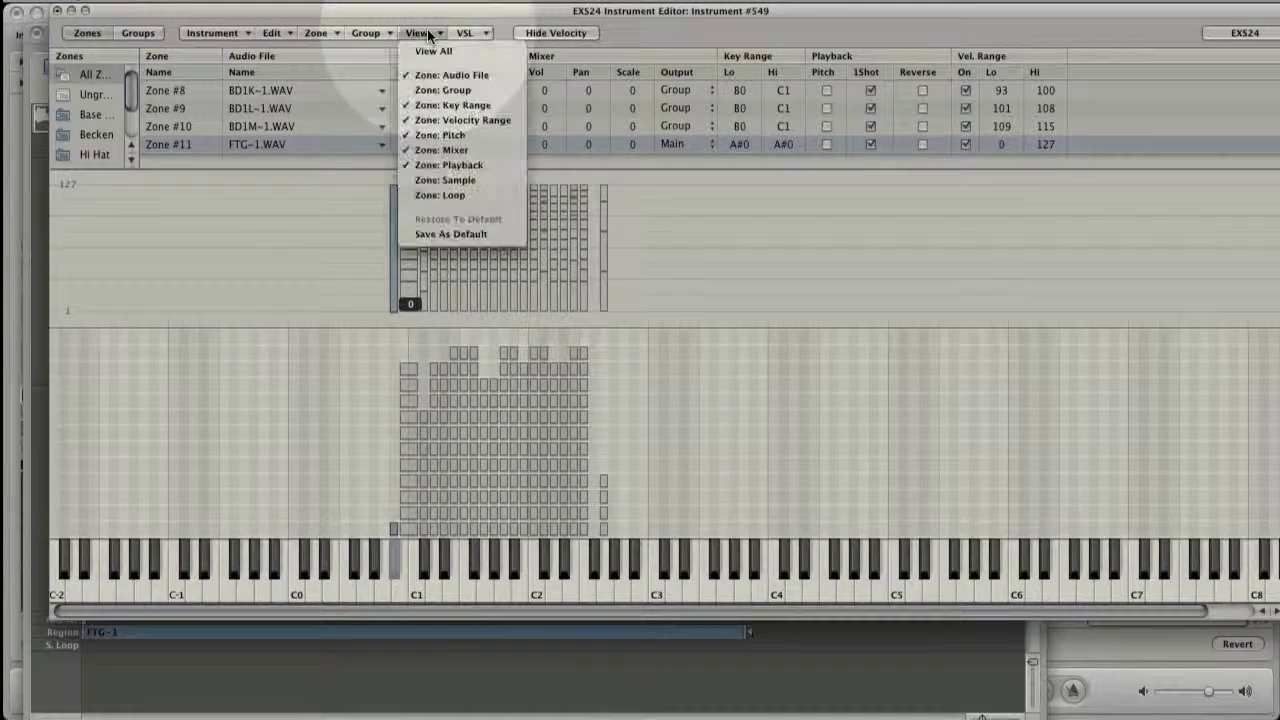
{"action": "left_click", "coordinate": [441, 179]}
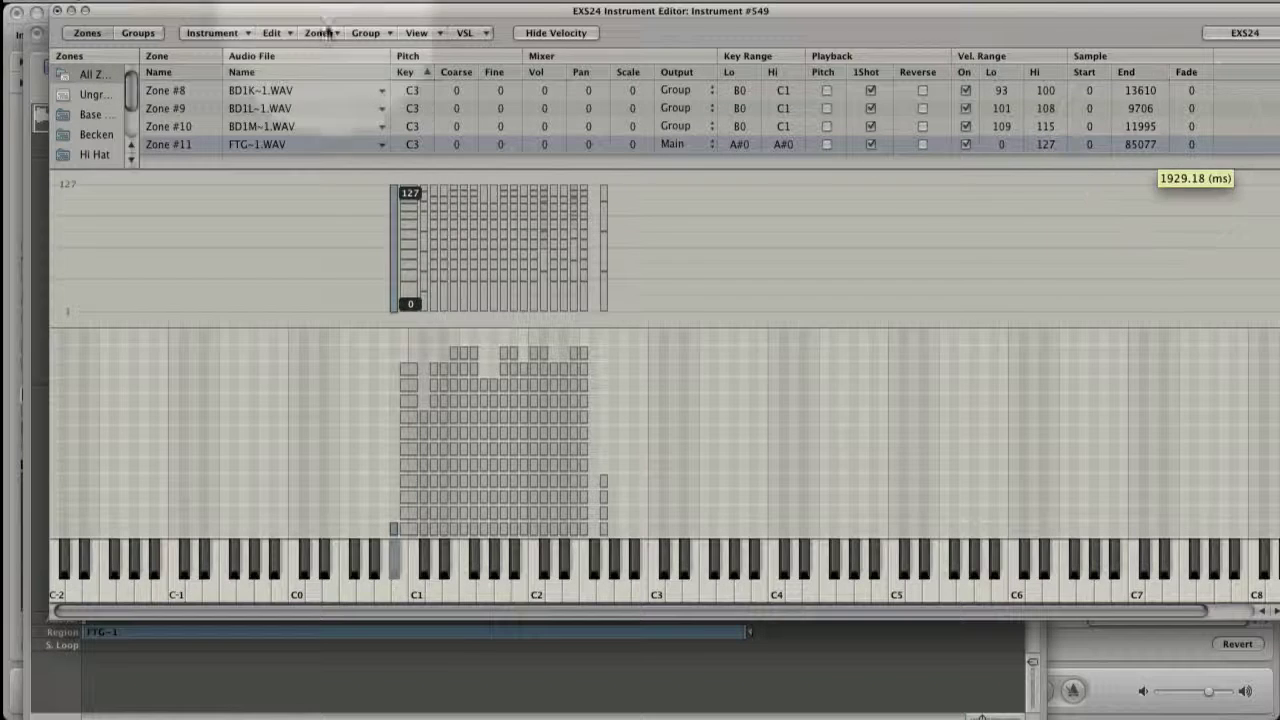
Step: Skip overwriting Dry Standard Kit and save the edited kit as a new instrument, Speedupmydaw
{"action": "key", "text": "super+w"}
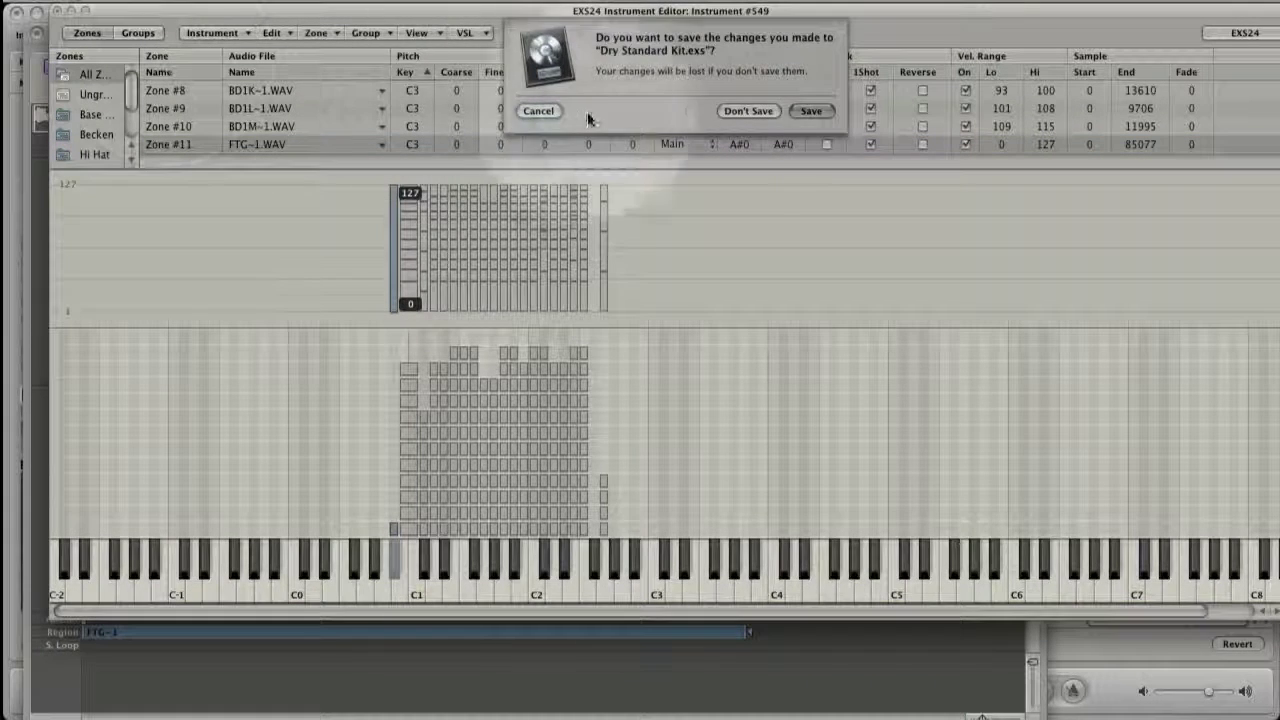
{"action": "left_click", "coordinate": [810, 112]}
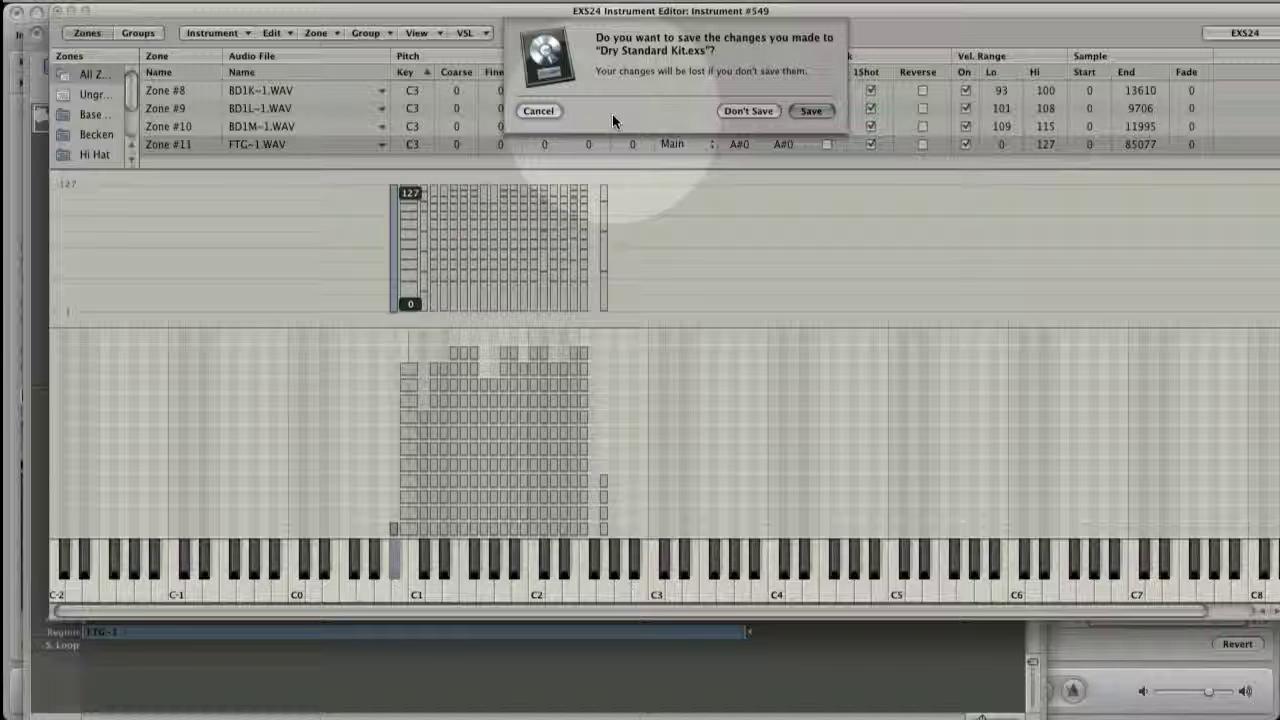
{"action": "left_click", "coordinate": [538, 111]}
{"action": "left_click", "coordinate": [211, 33]}
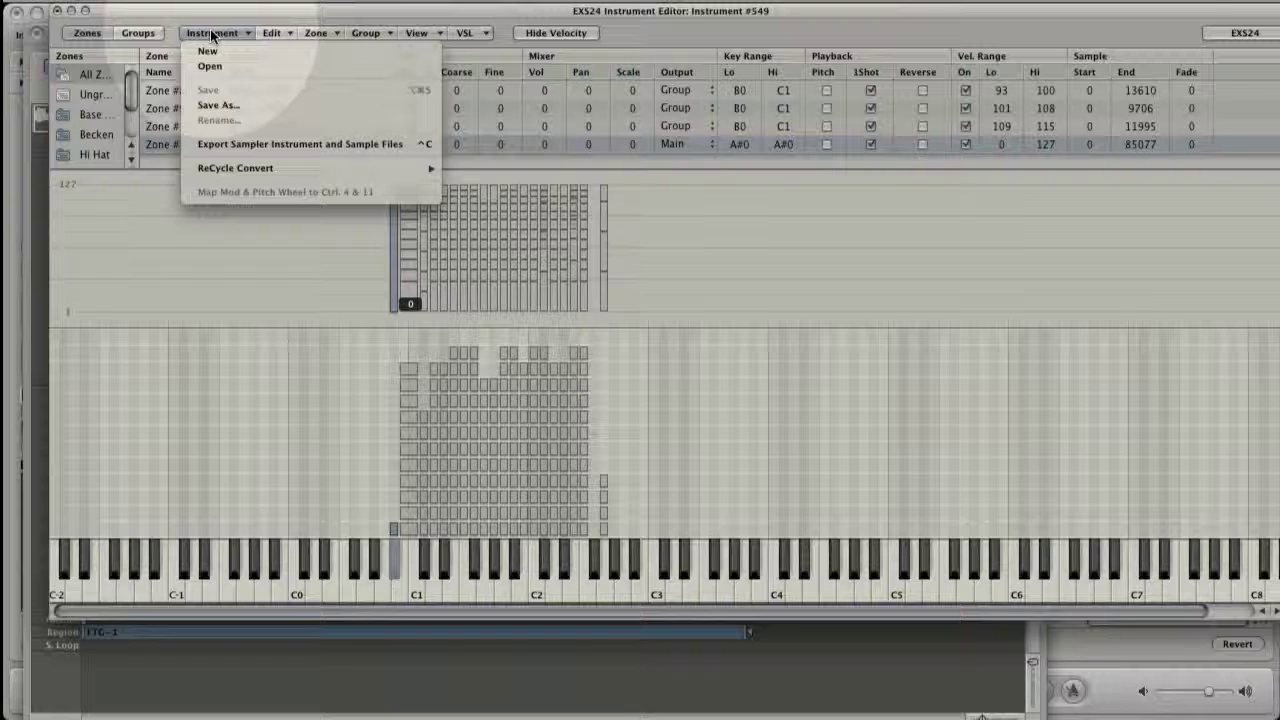
{"action": "left_click", "coordinate": [220, 105]}
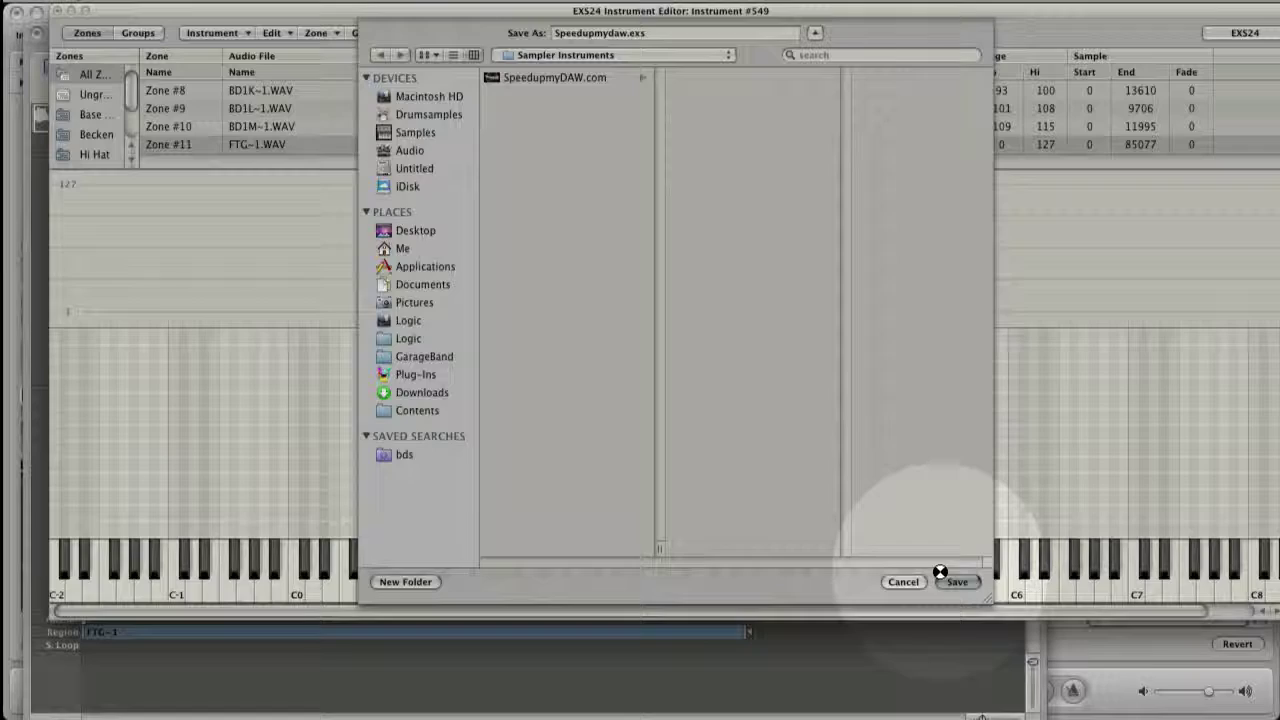
{"action": "left_click", "coordinate": [940, 577]}
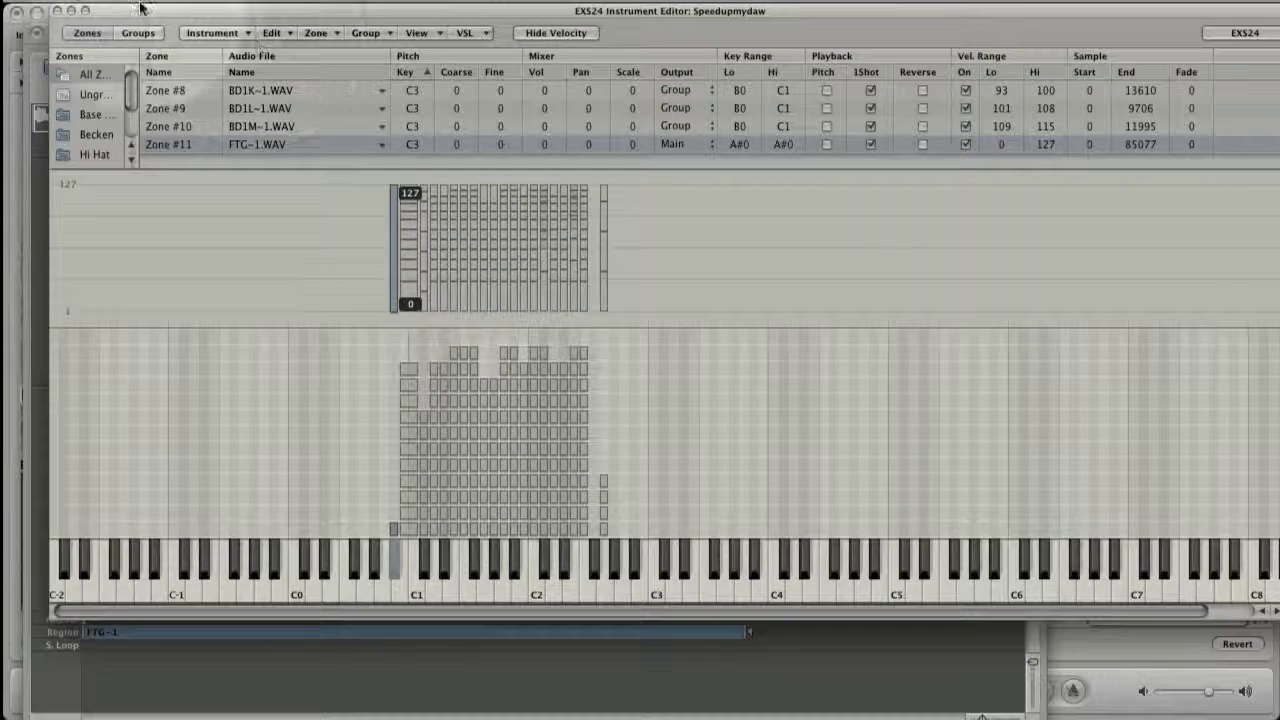
{"action": "left_click_drag", "start_coordinate": [138, 13], "coordinate": [203, 25]}
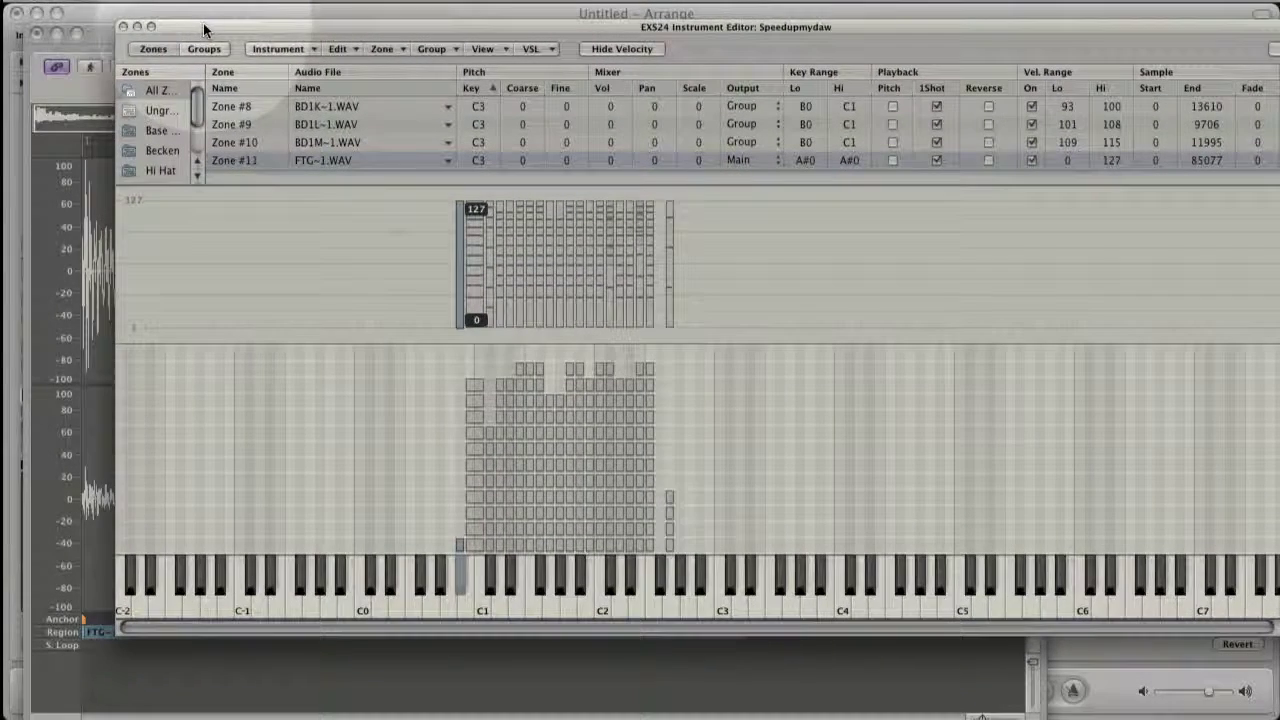
Step: Close the EXS24 Instrument Editor and Sample Editor, and return the Library to its top level
{"action": "left_click", "coordinate": [123, 30]}
{"action": "left_click", "coordinate": [33, 30]}
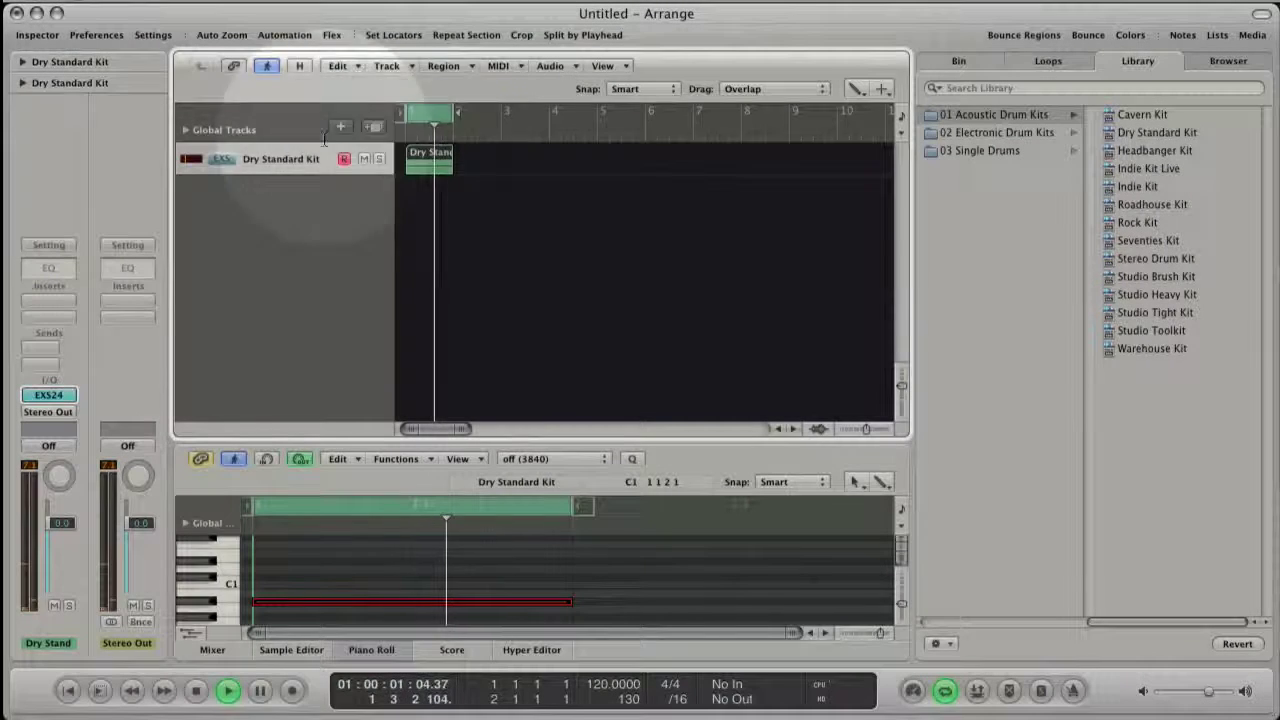
{"action": "left_click", "coordinate": [1008, 328]}
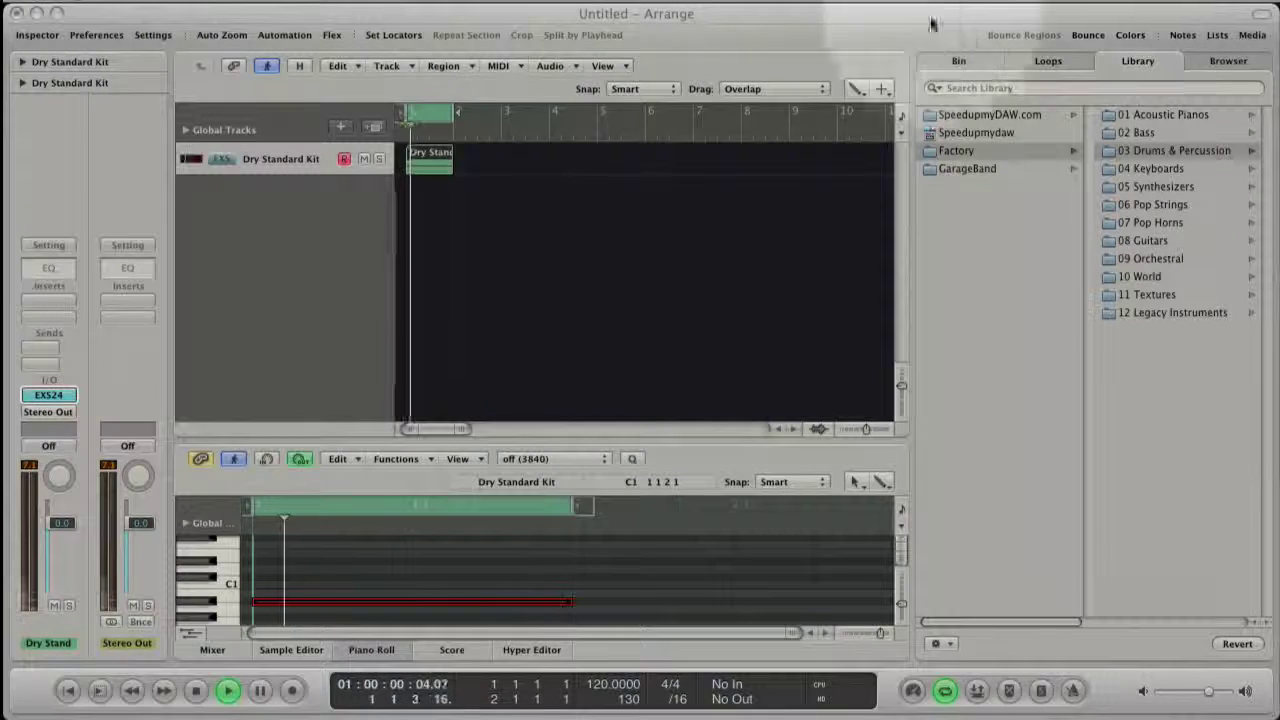
Step: Unload the drum kit from the EXS24 and create the new empty Instrument #19109
{"action": "left_click", "coordinate": [55, 395]}
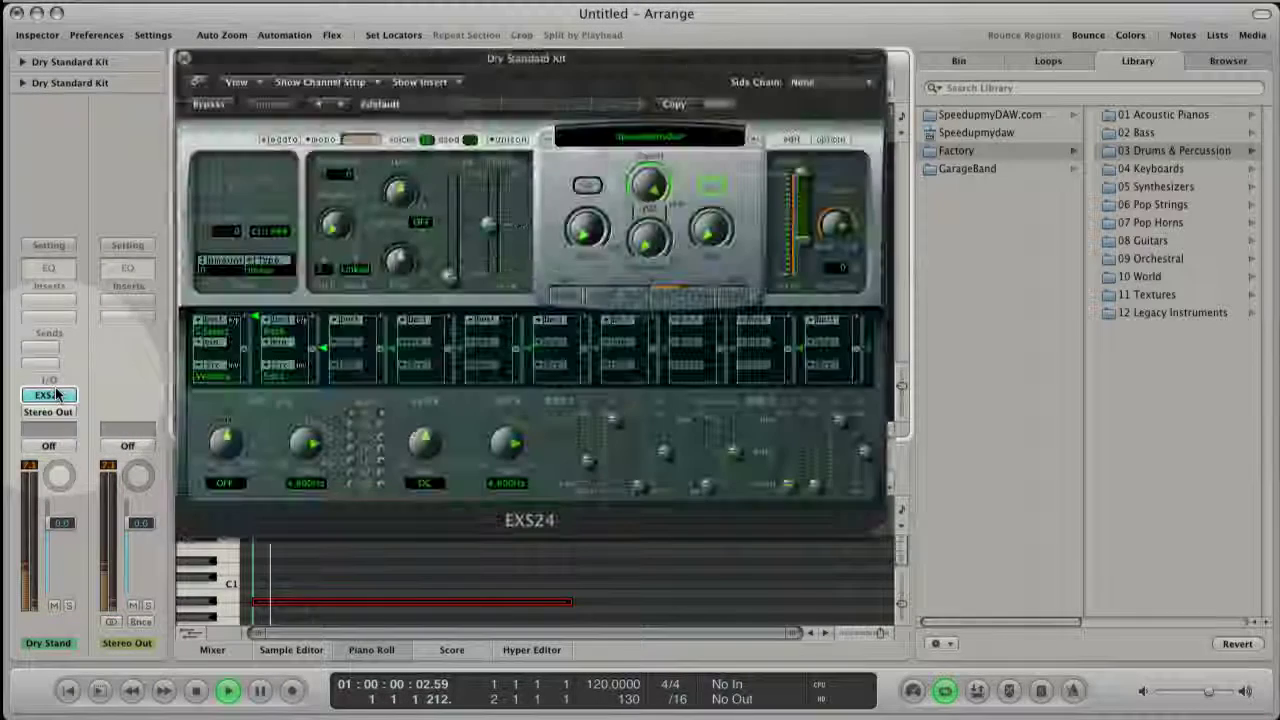
{"action": "left_click", "coordinate": [660, 137]}
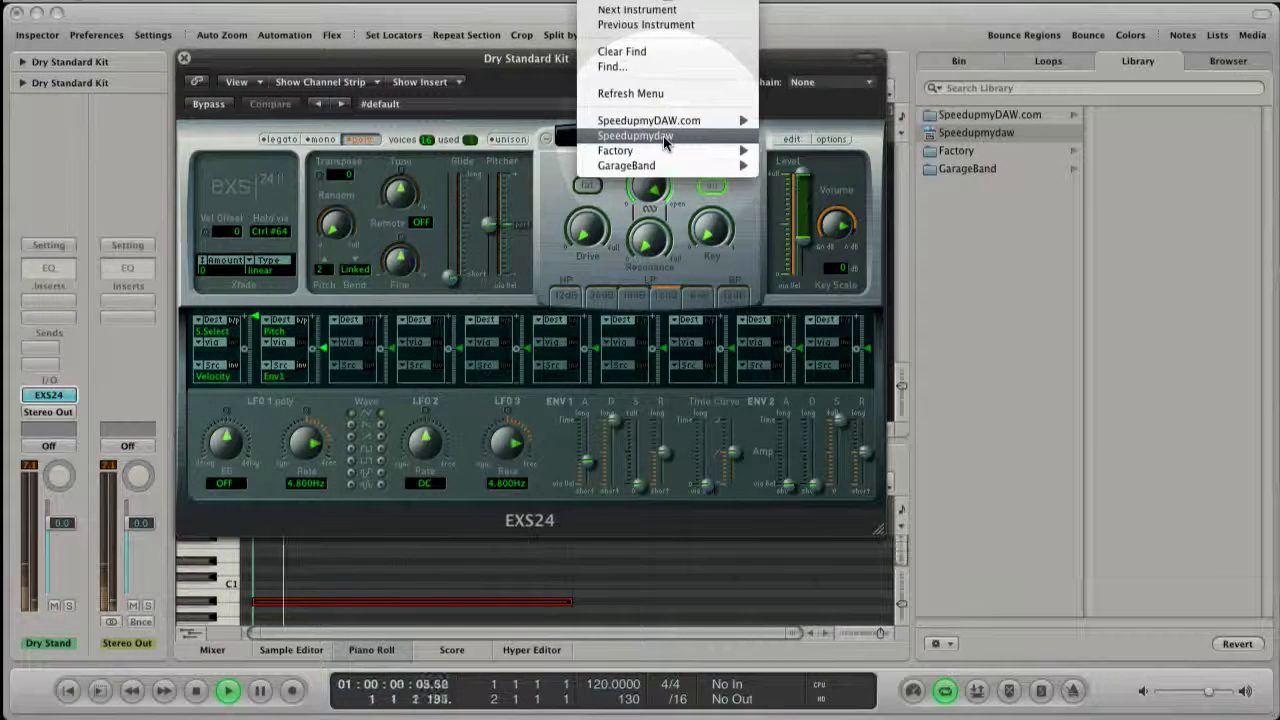
{"action": "left_click", "coordinate": [655, 3]}
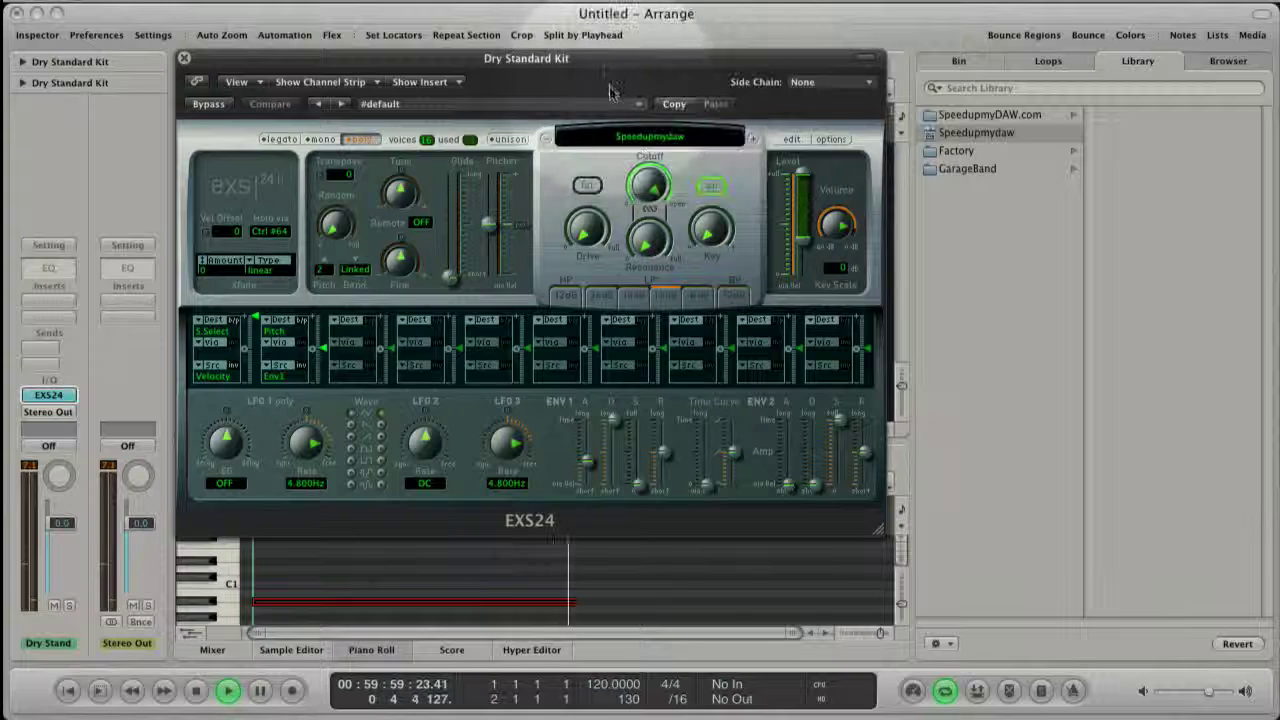
{"action": "left_click", "coordinate": [789, 138]}
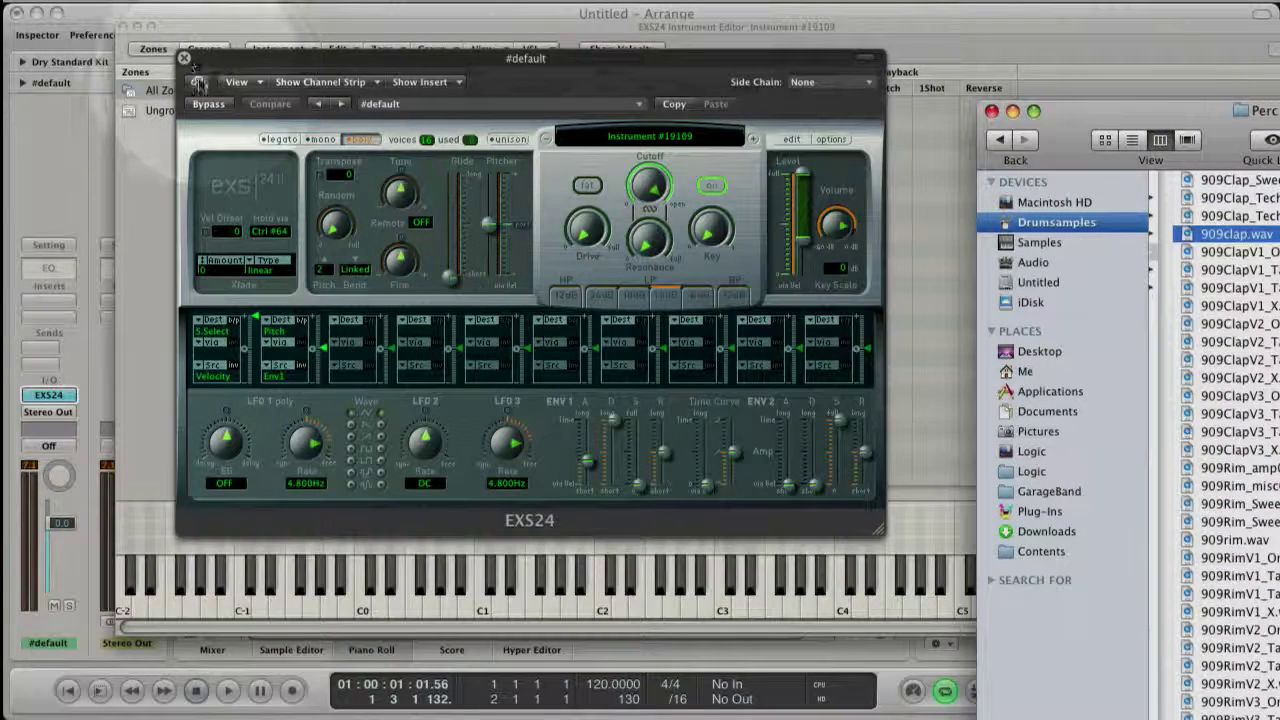
Step: Drag 909clap.wav into the new instrument as Zone #1 and show its velocity panel
{"action": "left_click", "coordinate": [184, 58]}
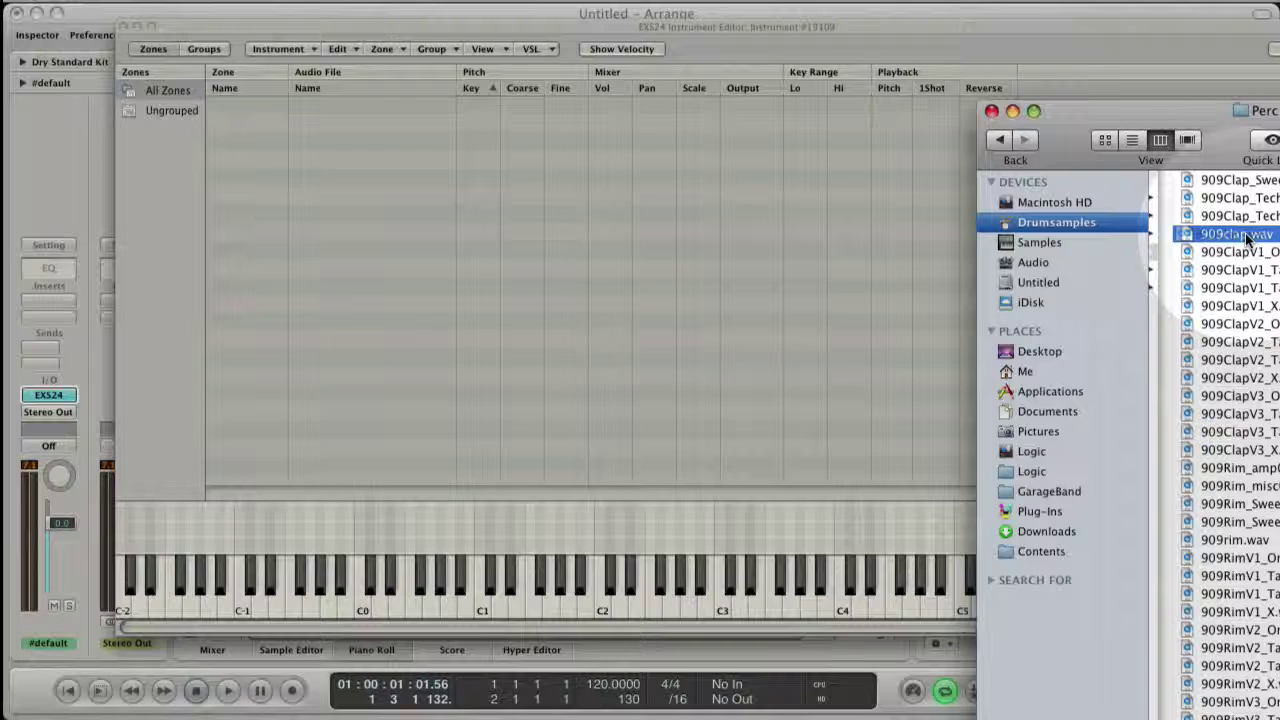
{"action": "left_click_drag", "start_coordinate": [1247, 238], "coordinate": [556, 210]}
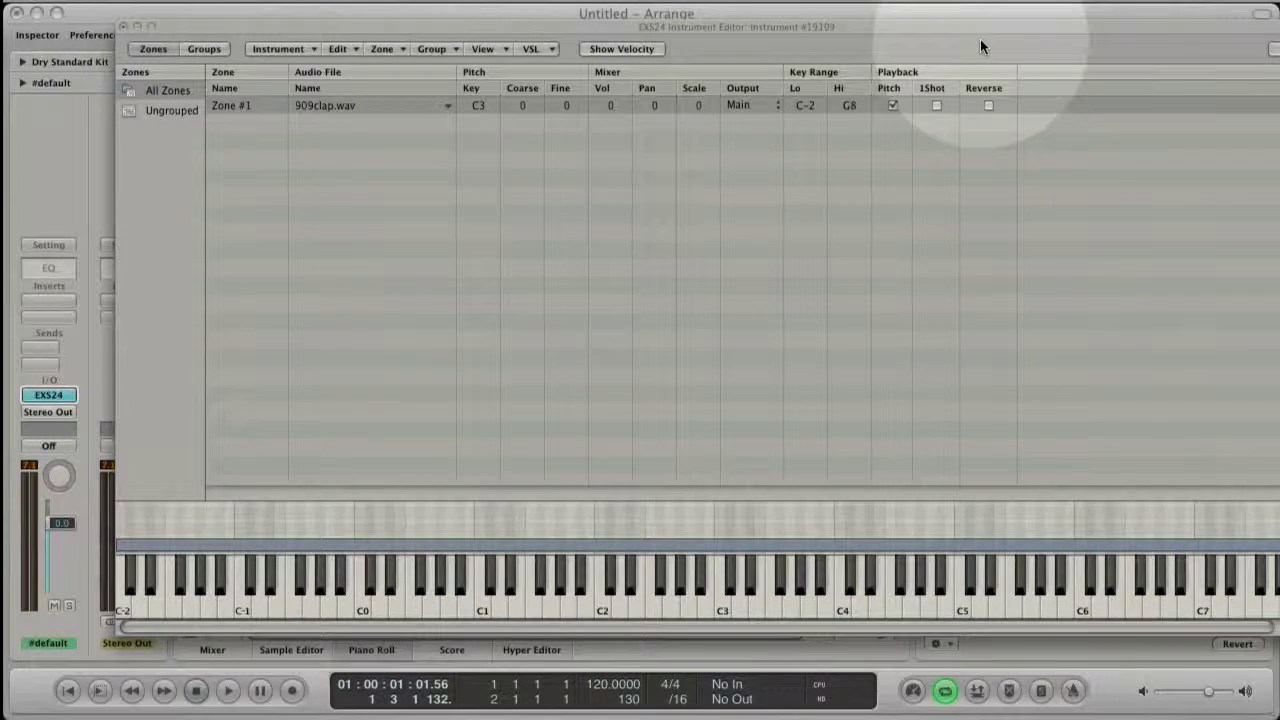
{"action": "left_click", "coordinate": [980, 46]}
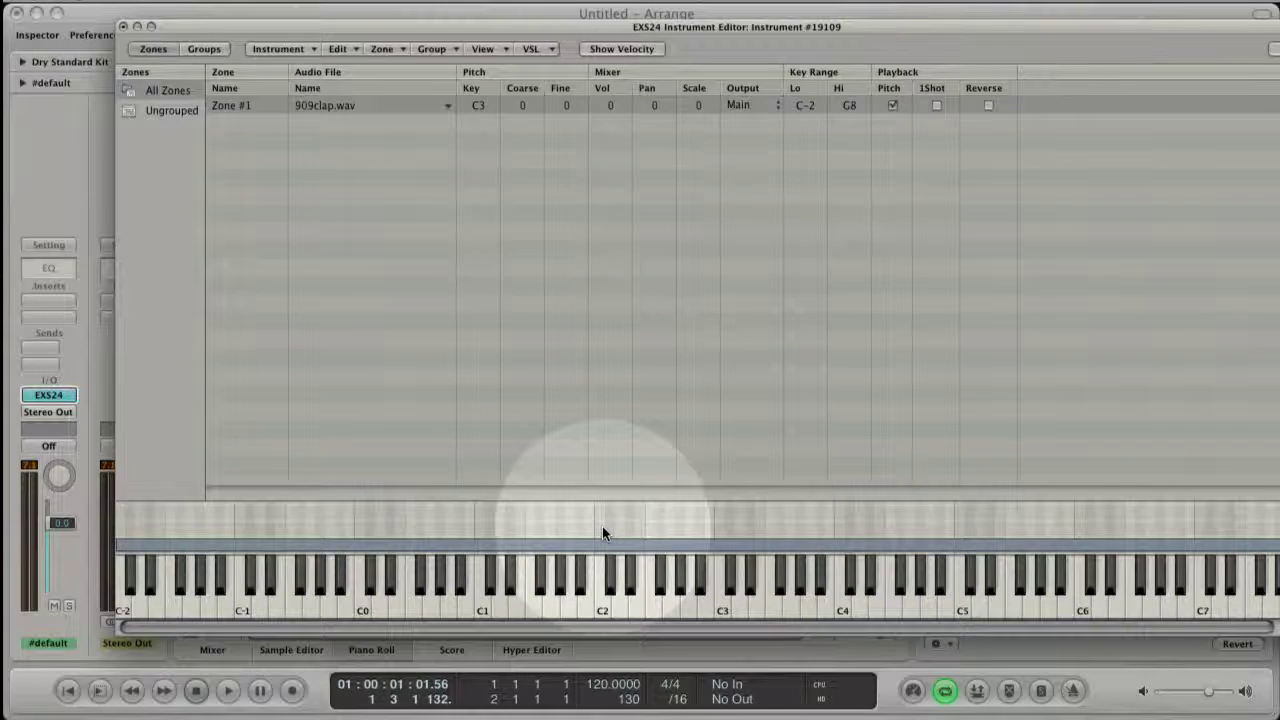
{"action": "left_click", "coordinate": [625, 49]}
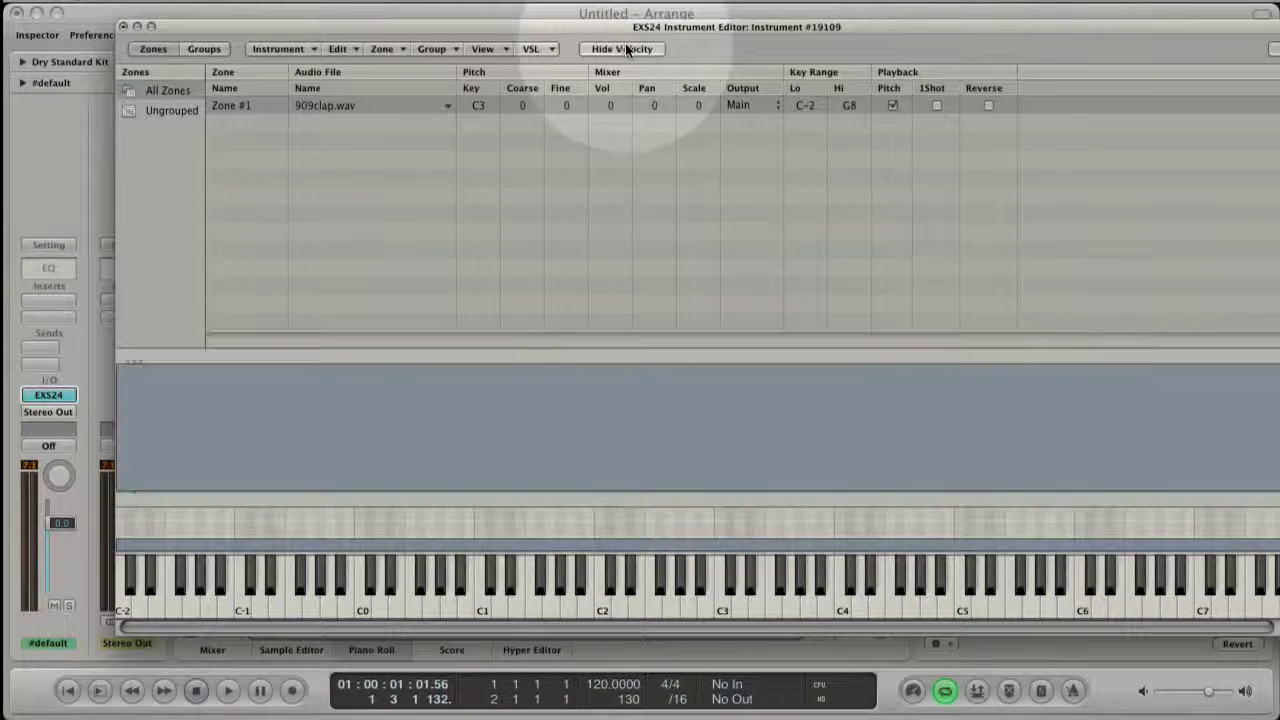
Step: Show the Zone: Velocity Range columns and switch on Zone #1's velocity range
{"action": "left_click", "coordinate": [494, 50]}
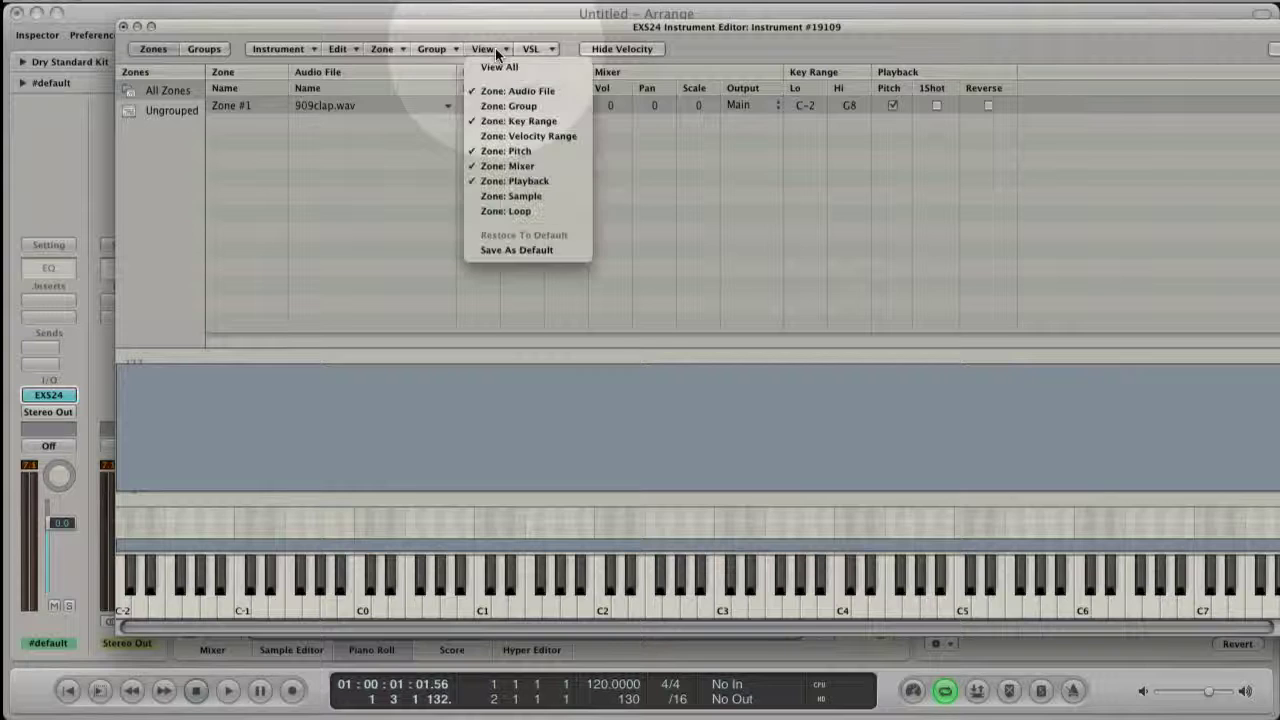
{"action": "left_click", "coordinate": [548, 136]}
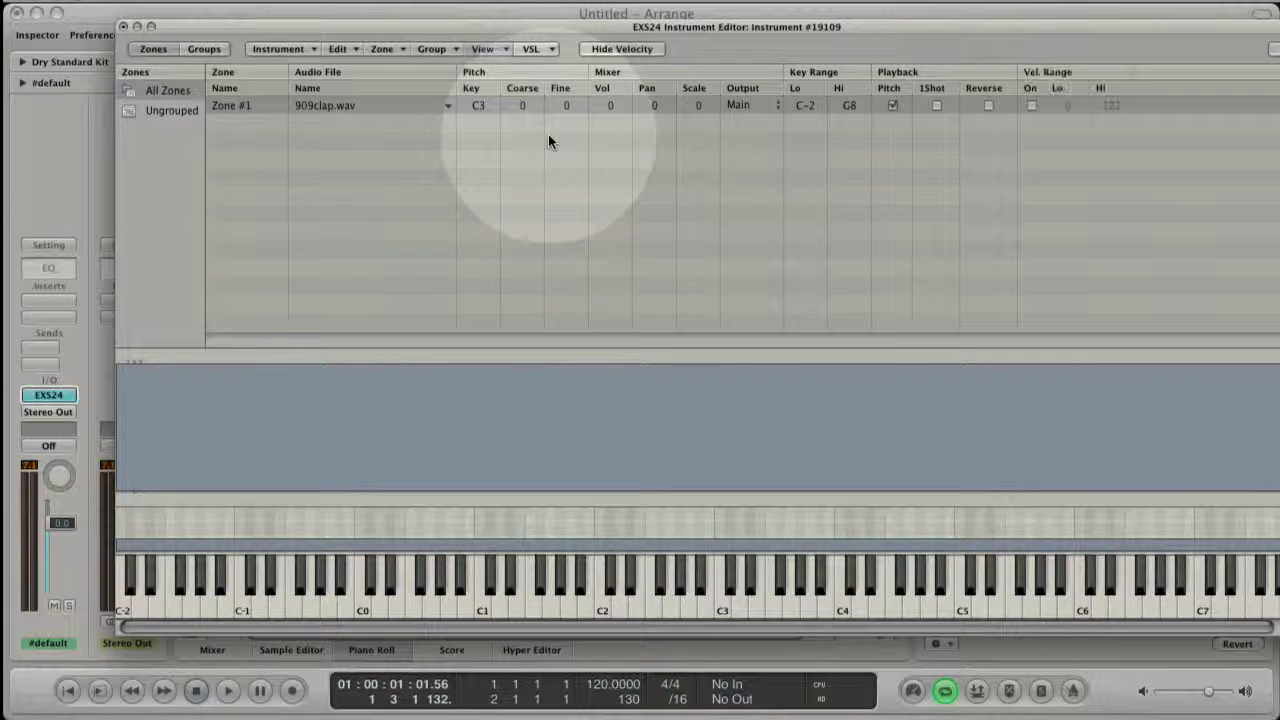
{"action": "left_click", "coordinate": [1031, 107]}
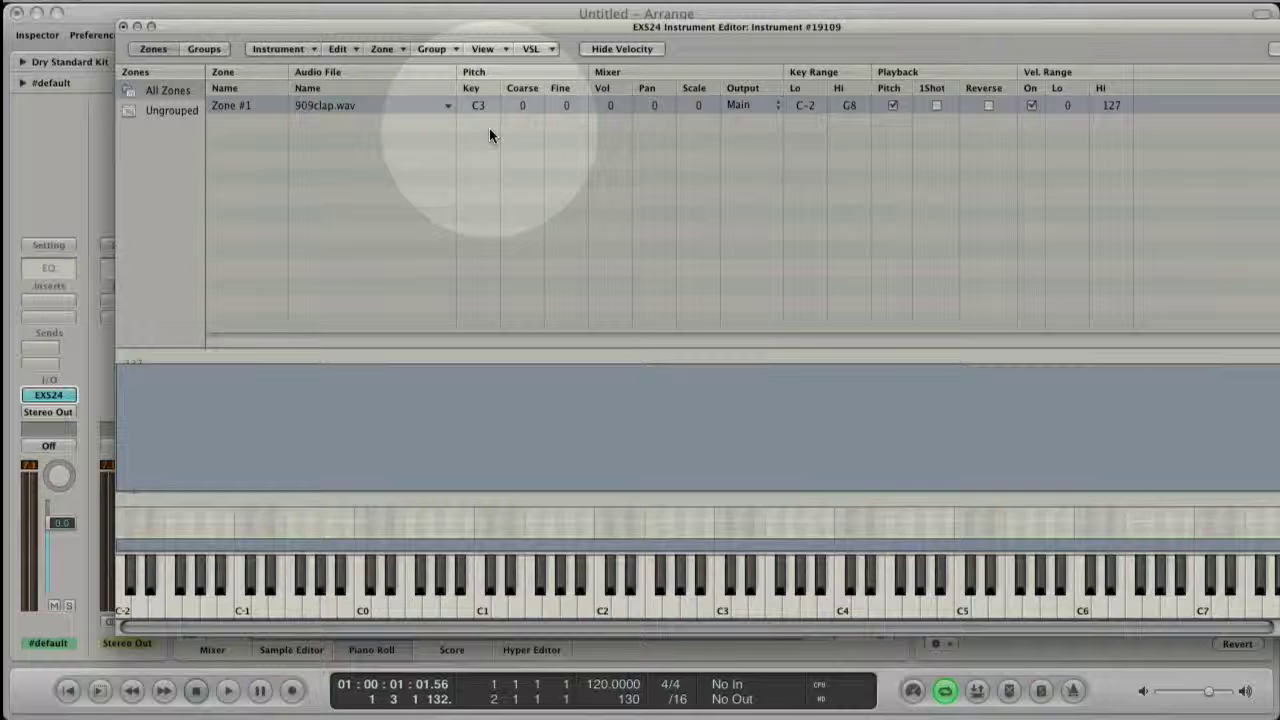
Step: Audition the clap with Musical Typing and drag Zone #1's root key down from C3 to A#1
{"action": "key", "text": "Caps_Lock"}
{"action": "key", "text": "d"}
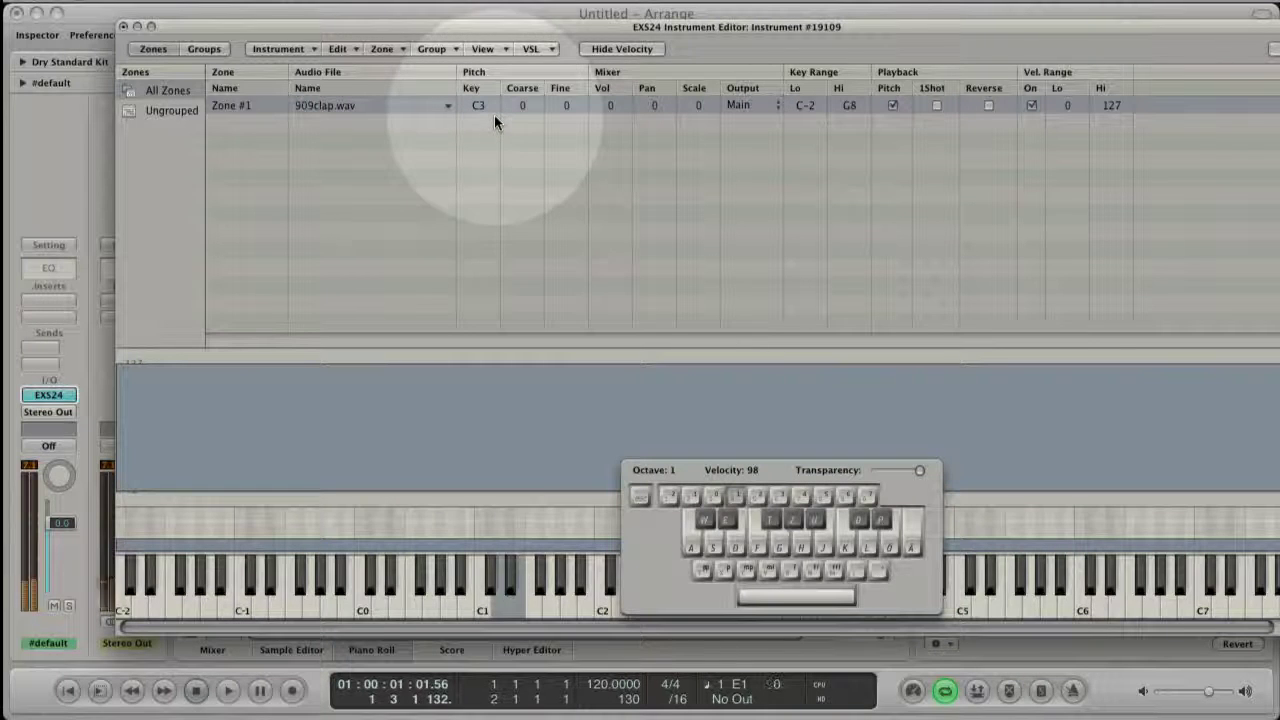
{"action": "left_click_drag", "start_coordinate": [478, 106], "coordinate": [475, 193]}
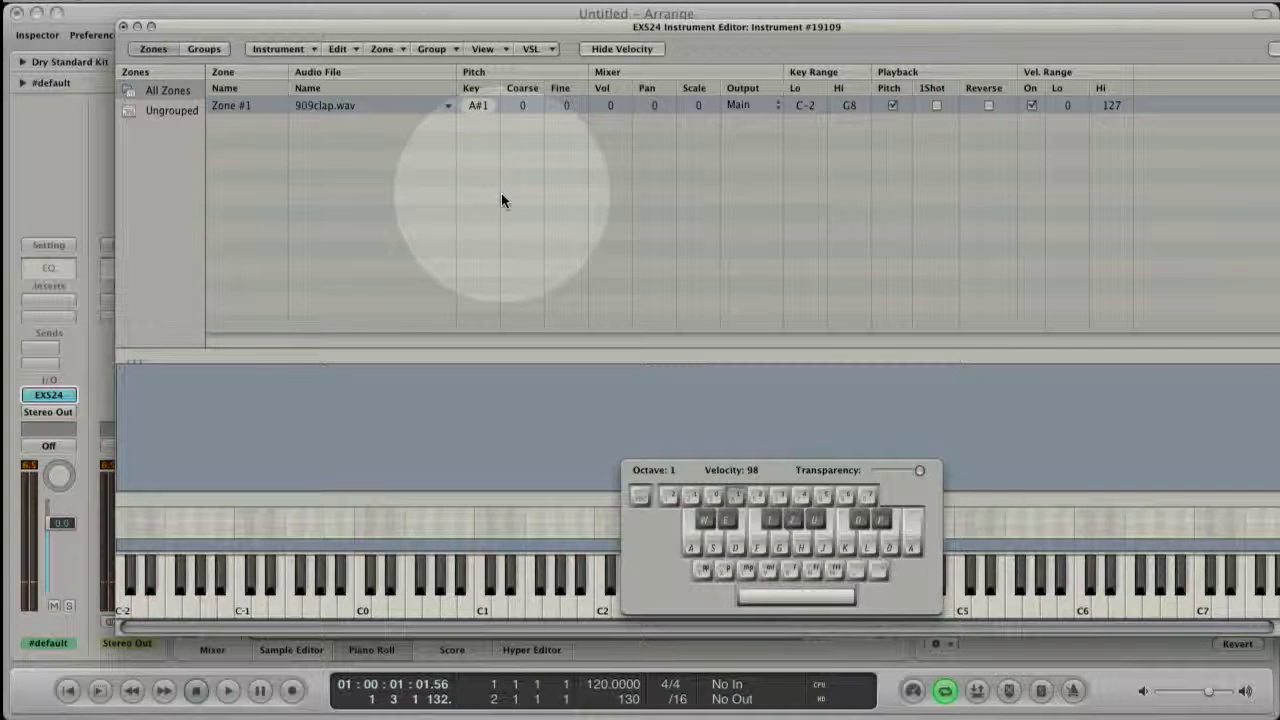
Step: Consult the GM drum chart and enter D#1 as Zone #1's root key
{"action": "left_click", "coordinate": [125, 705]}
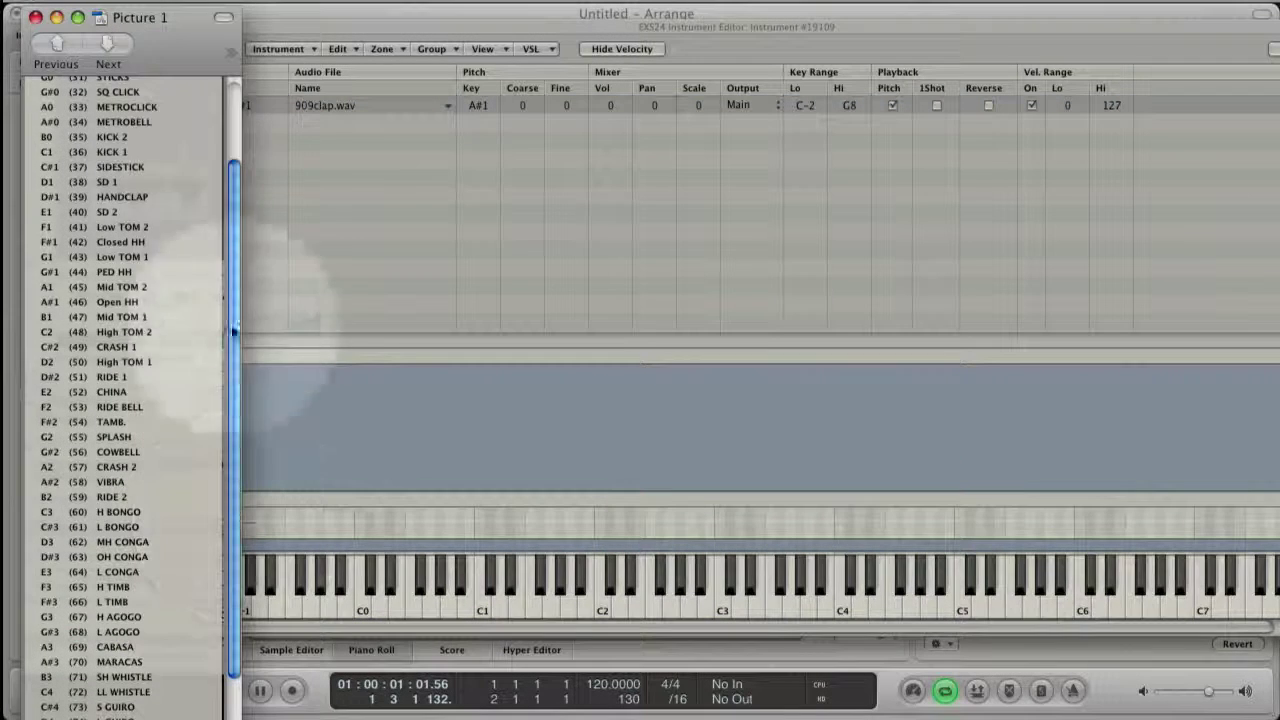
{"action": "scroll", "coordinate": [122, 181], "scroll_direction": "down", "scroll_amount": 1}
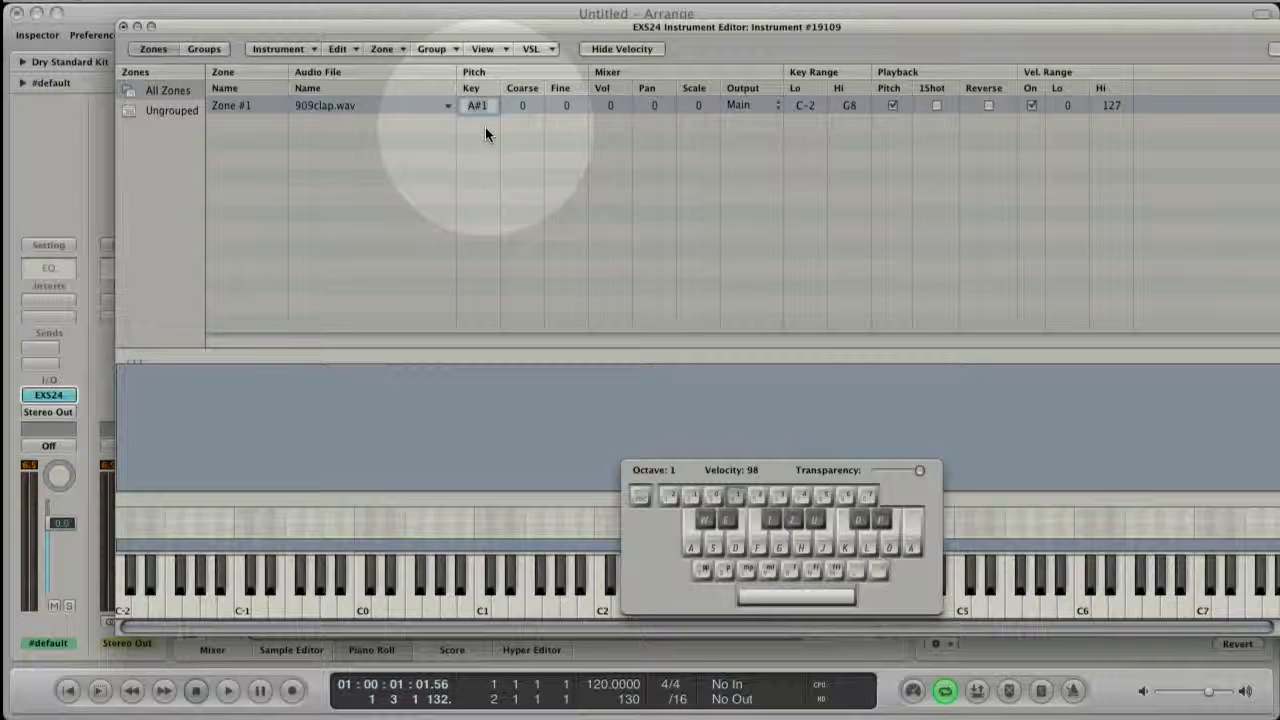
{"action": "double_click", "coordinate": [477, 105]}
{"action": "key", "text": "Return"}
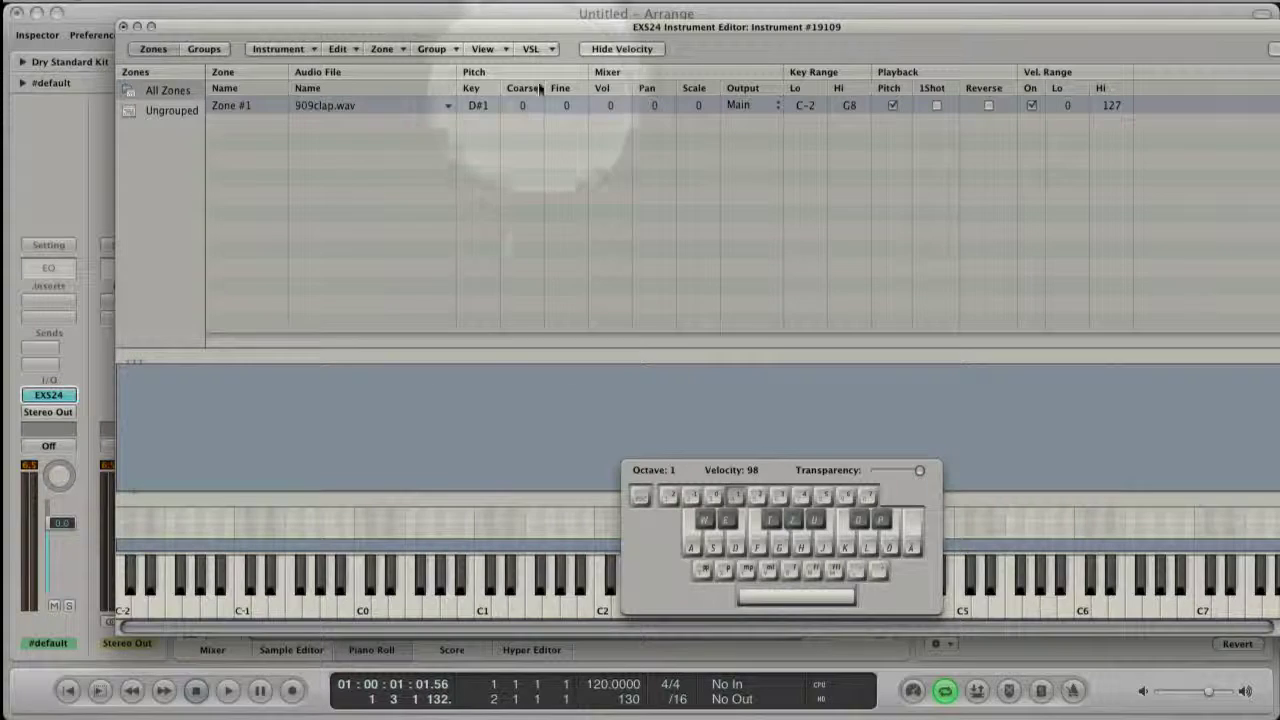
Step: Save the clap instrument with Save As under the name CLP.exs in Sampler Instruments
{"action": "left_click", "coordinate": [280, 49]}
{"action": "left_click", "coordinate": [300, 121]}
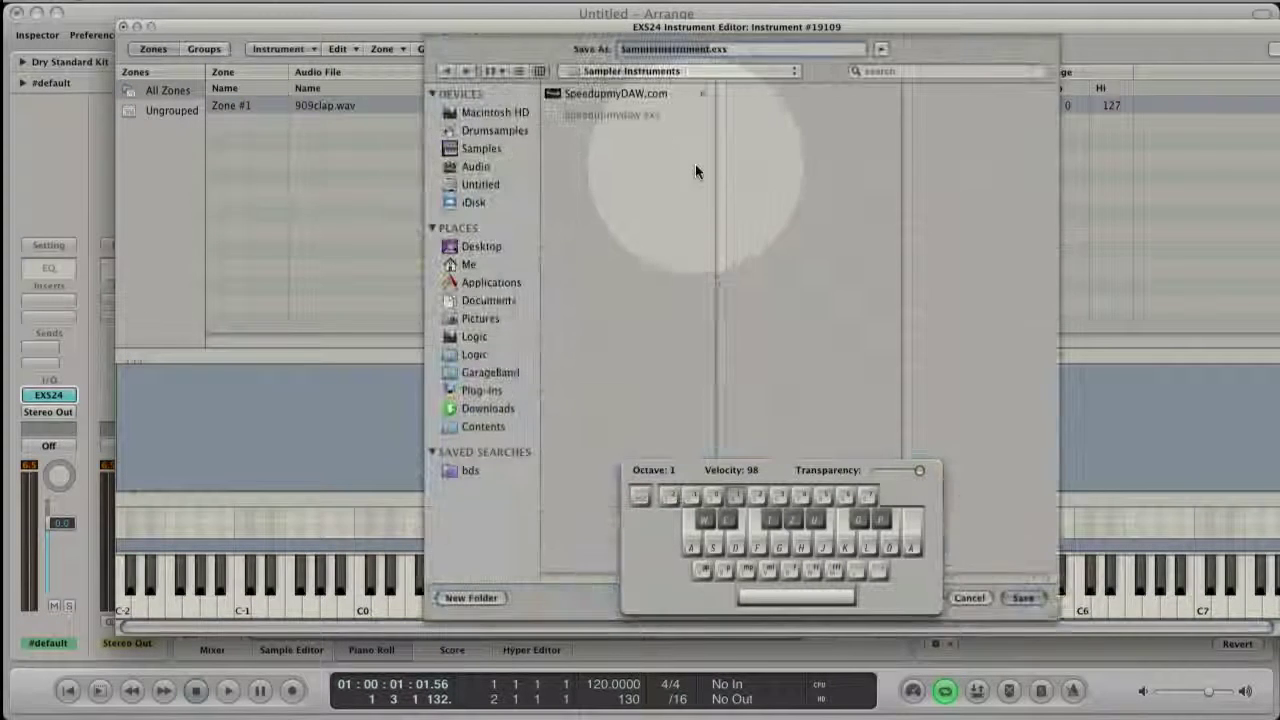
{"action": "type", "text": "CLP"}
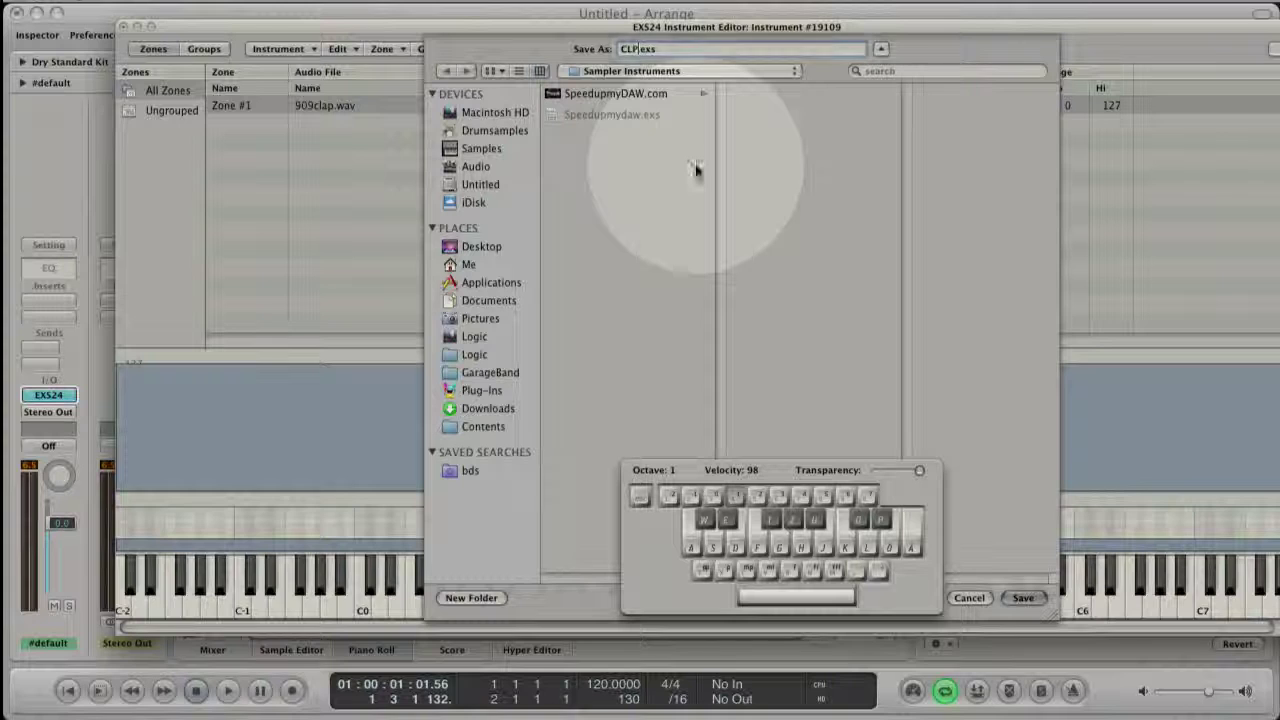
{"action": "left_click", "coordinate": [1023, 598]}
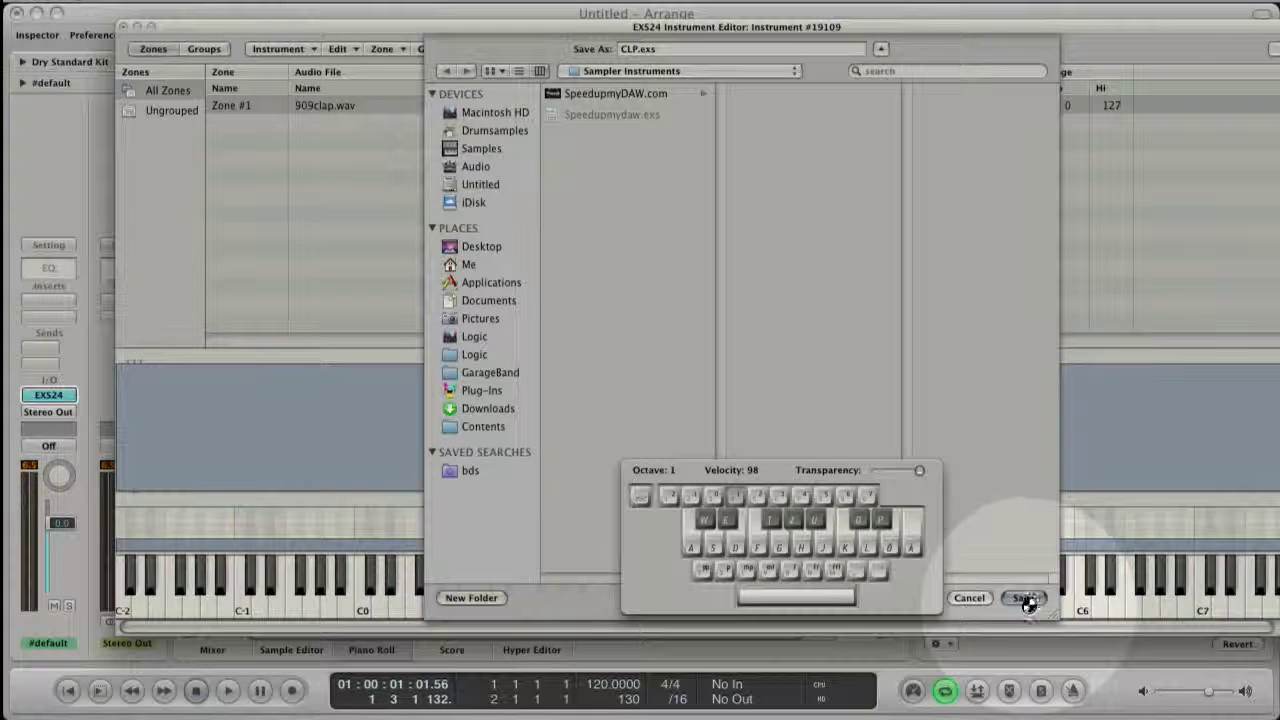
{"action": "left_click_drag", "start_coordinate": [1027, 601], "coordinate": [324, 158]}
{"action": "key", "text": "Return"}
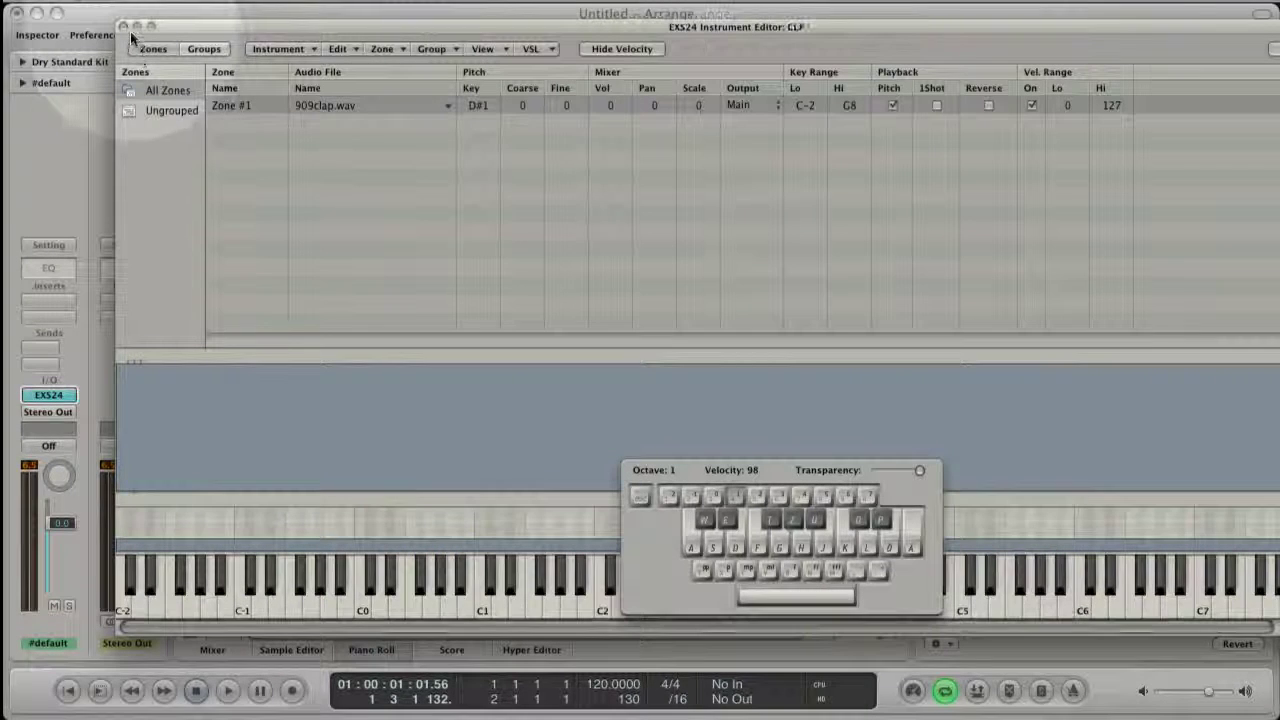
Step: Duplicate Zone #1, reverse the copy, and raise its lowest velocity to 127
{"action": "left_click_drag", "start_coordinate": [346, 125], "coordinate": [352, 118]}
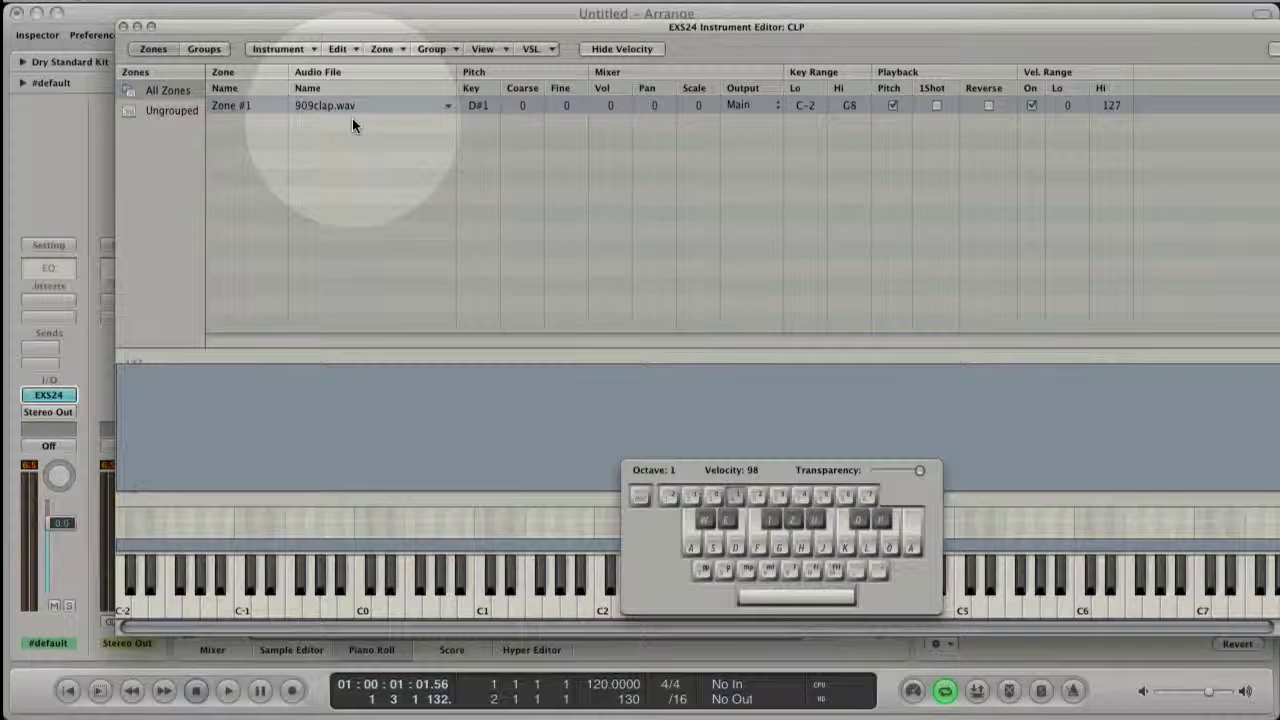
{"action": "key", "text": "super+c"}
{"action": "key", "text": "super+v"}
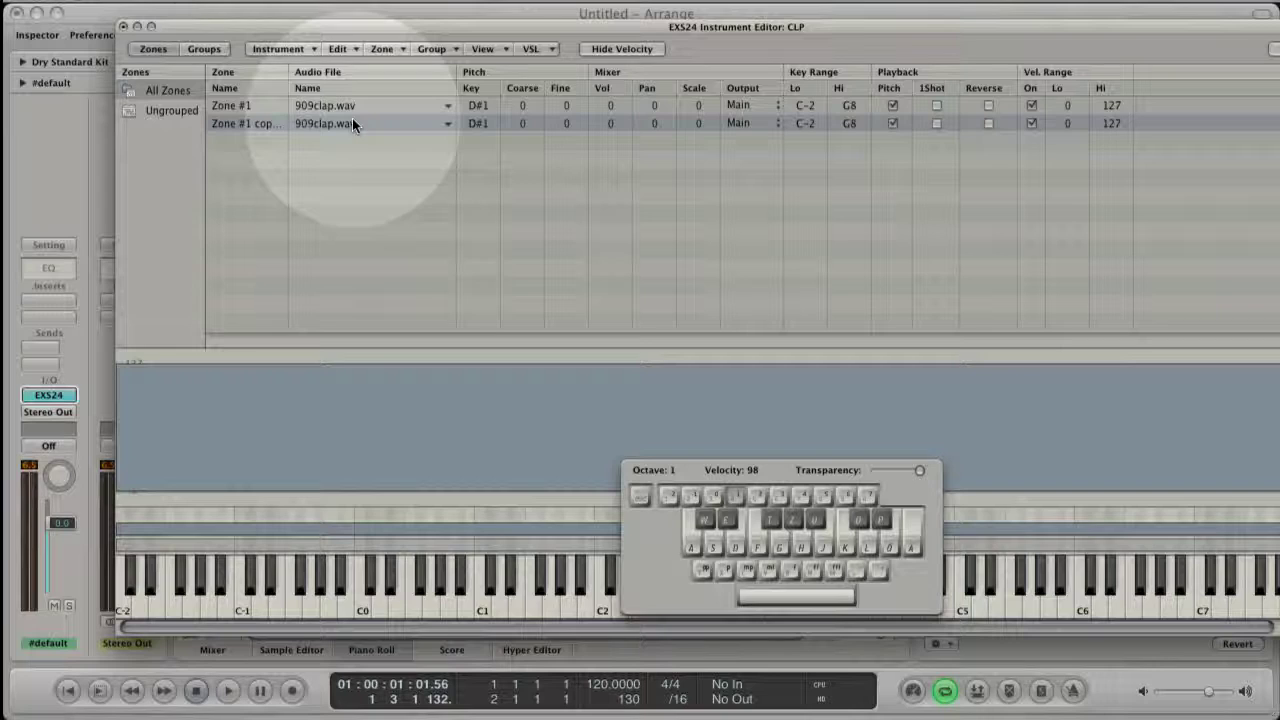
{"action": "left_click", "coordinate": [989, 123]}
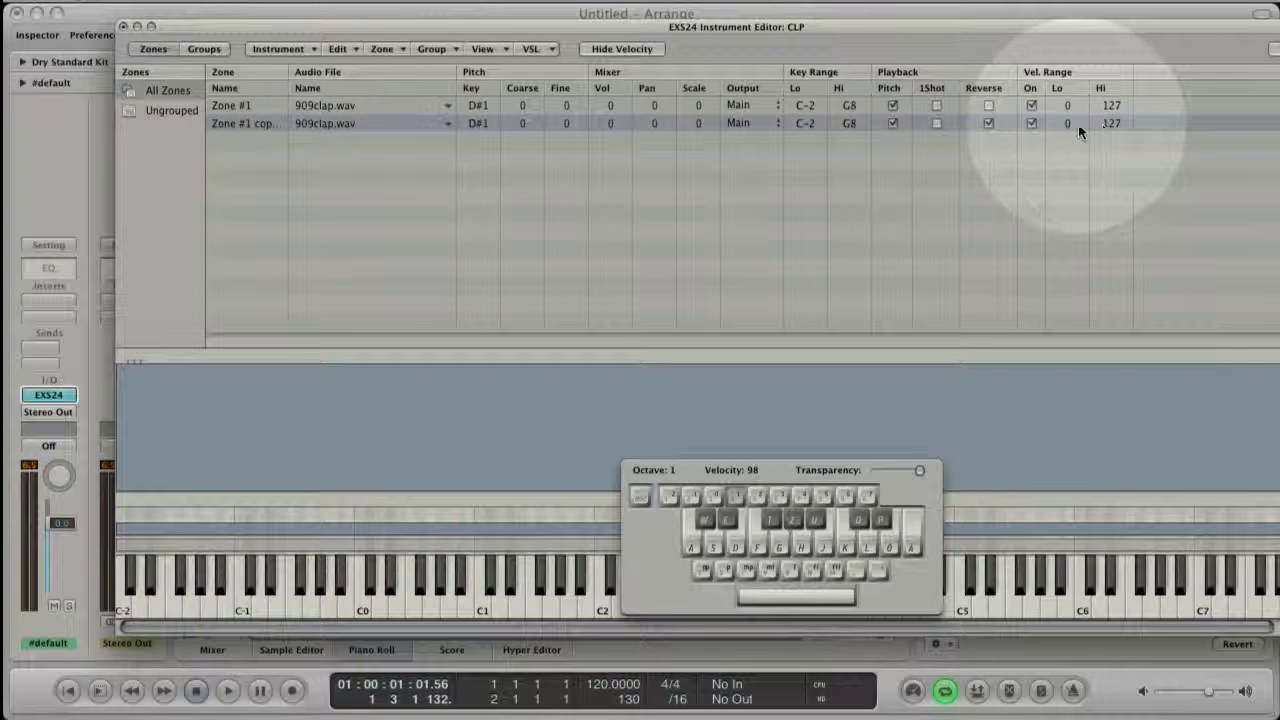
{"action": "left_click_drag", "start_coordinate": [1069, 124], "coordinate": [1069, 60]}
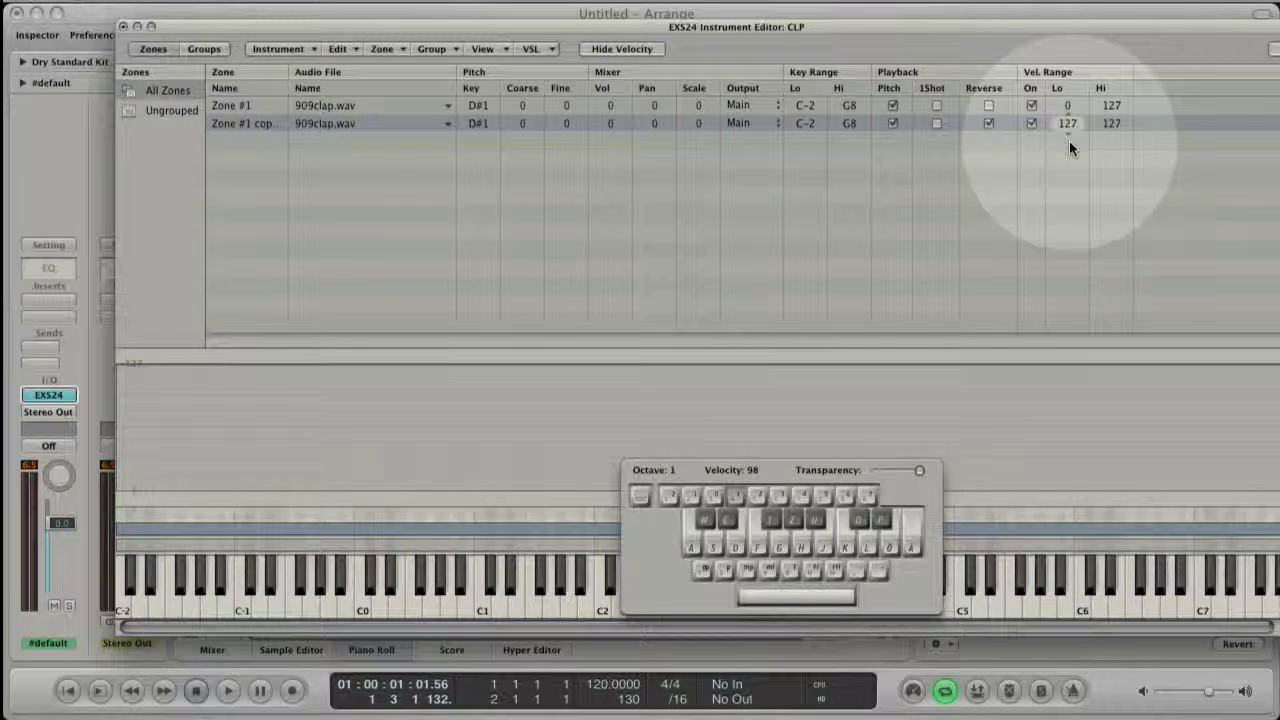
Step: Set Zone #1's top velocity to 126
{"action": "left_click", "coordinate": [1120, 105]}
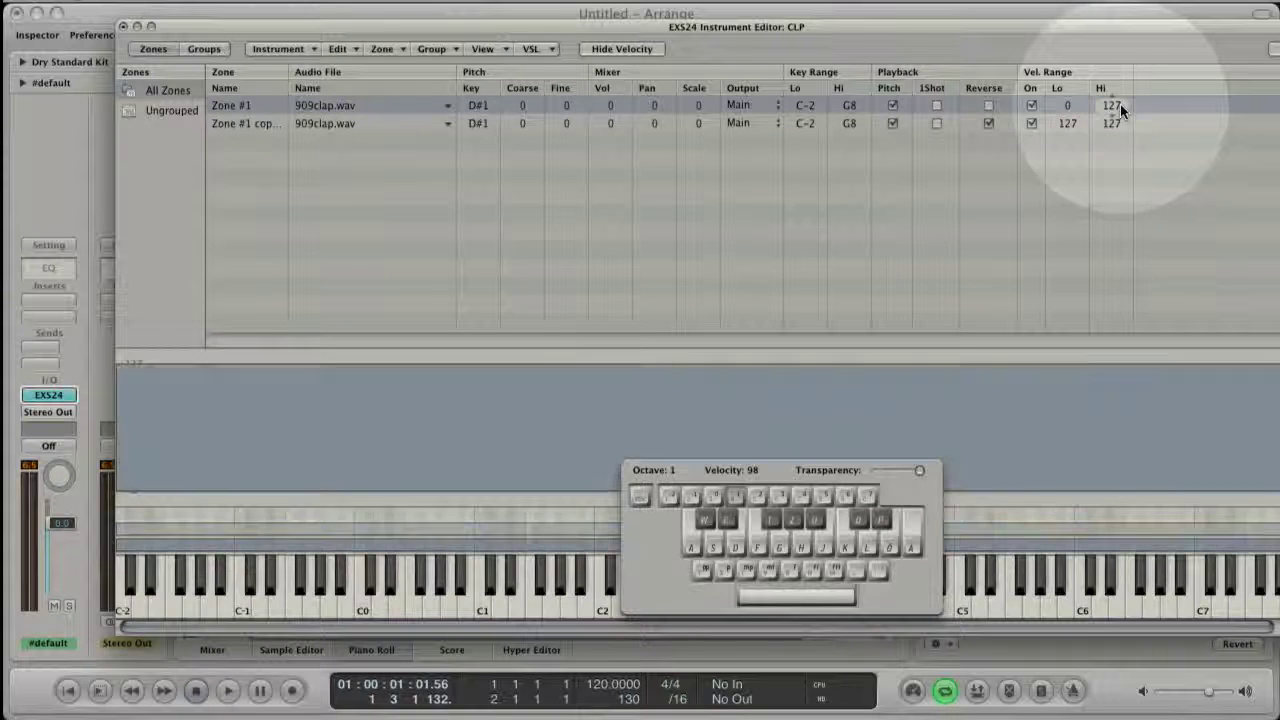
{"action": "double_click", "coordinate": [1120, 105]}
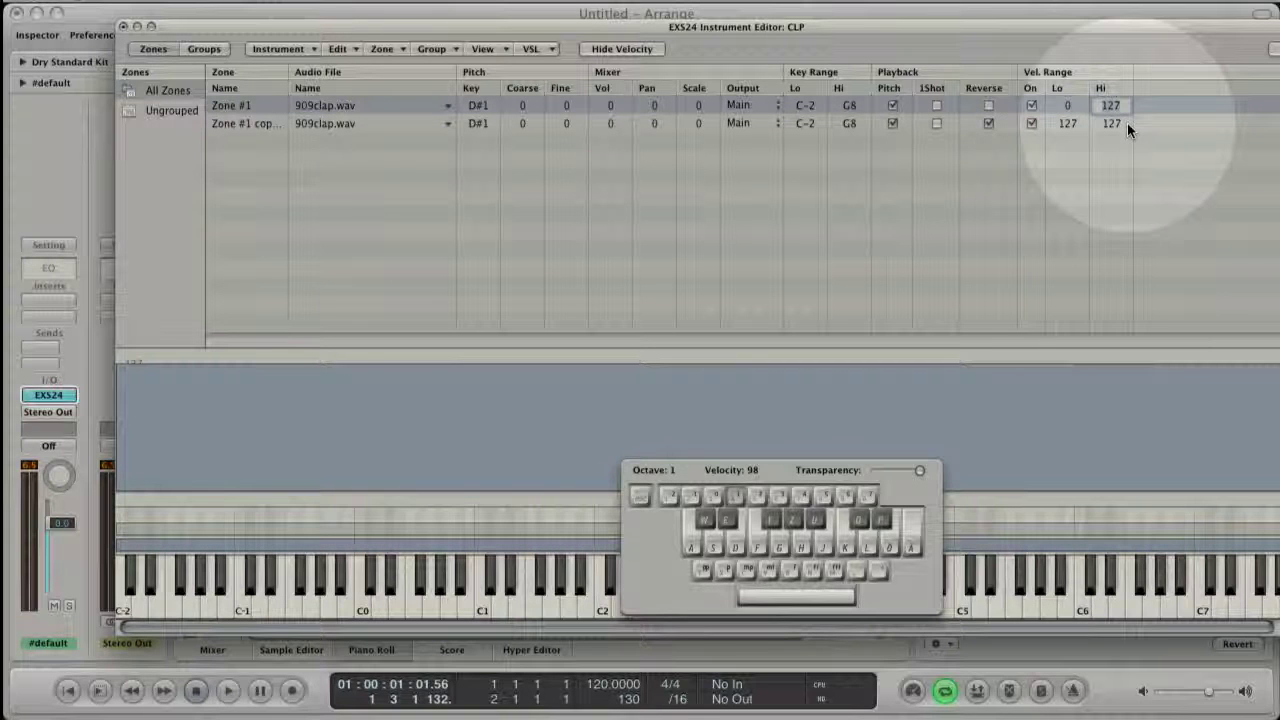
{"action": "key", "text": "BackSpace"}
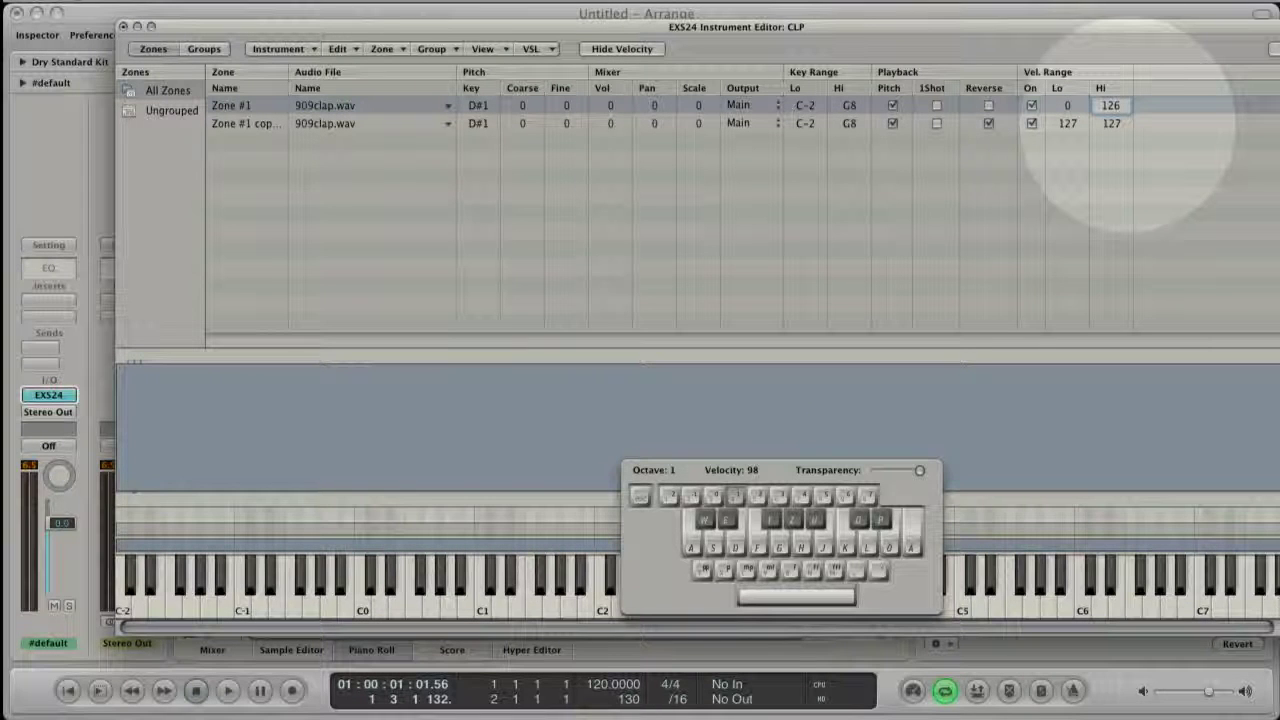
{"action": "type", "text": "6"}
{"action": "key", "text": "Return"}
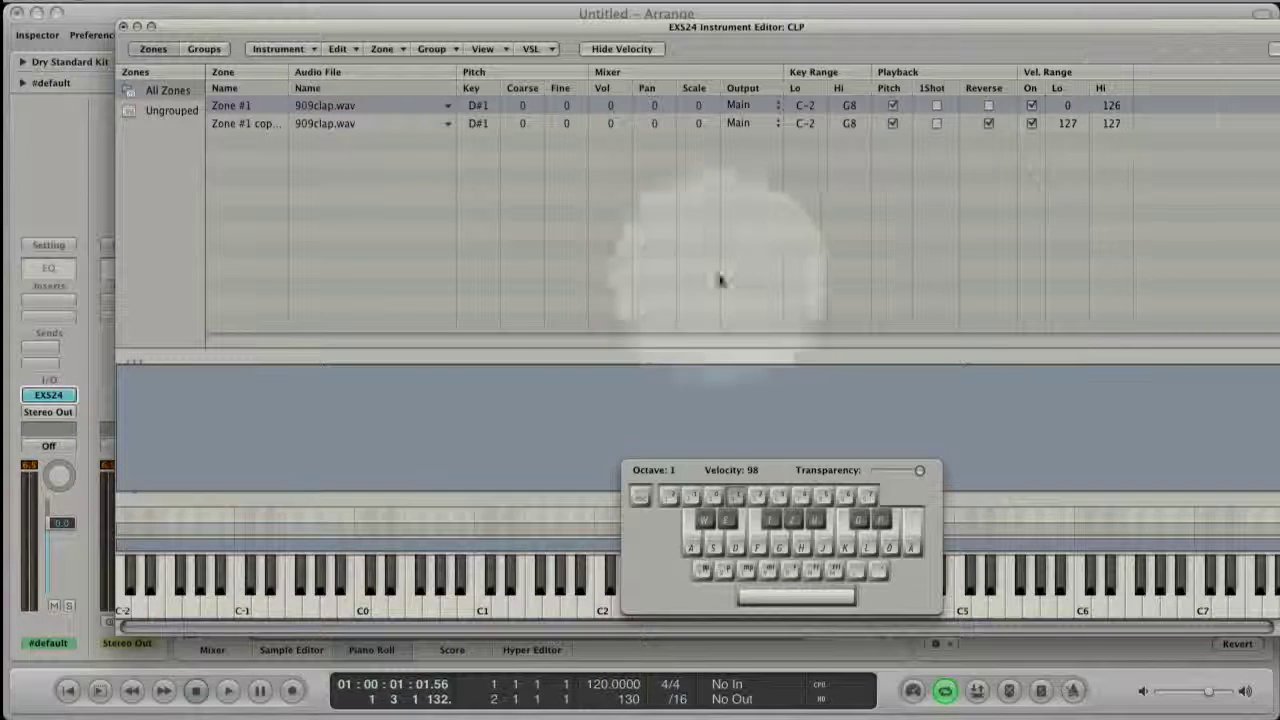
Step: Close the sampler editor, move the clap note up to C#1 and lower its velocity to 68
{"action": "left_click", "coordinate": [123, 26]}
{"action": "left_click", "coordinate": [813, 130]}
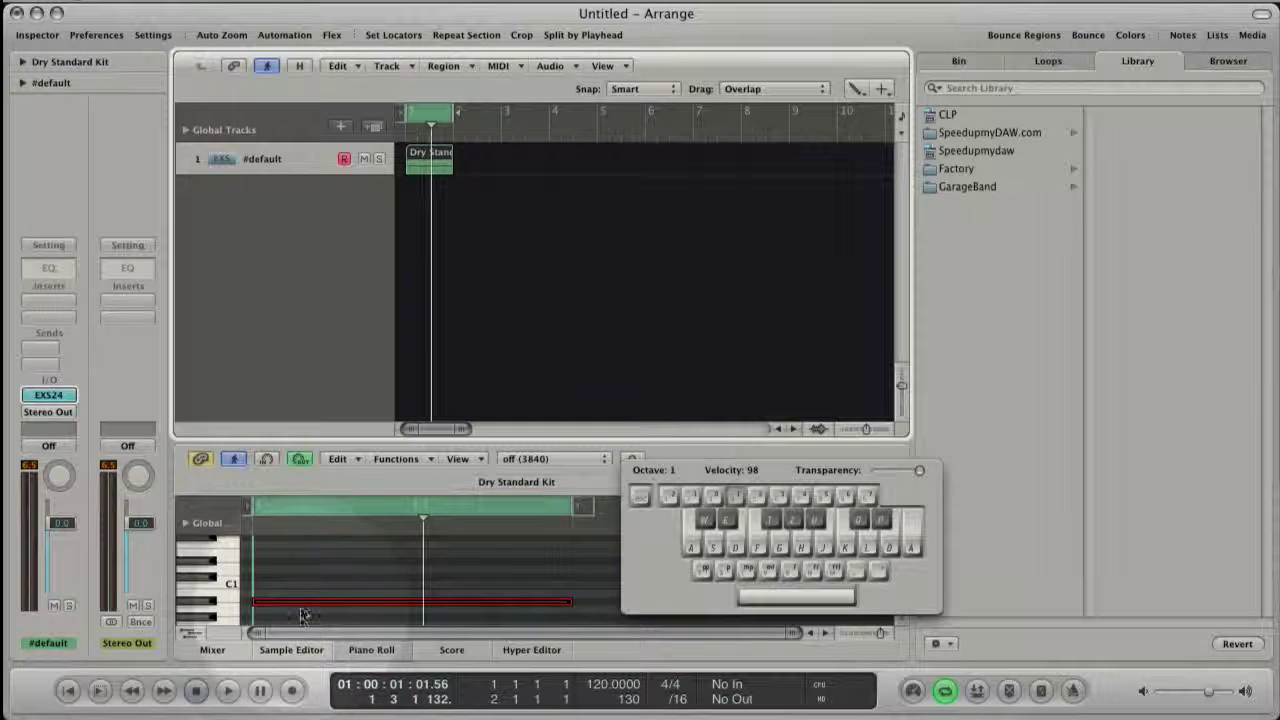
{"action": "left_click_drag", "start_coordinate": [304, 607], "coordinate": [304, 563]}
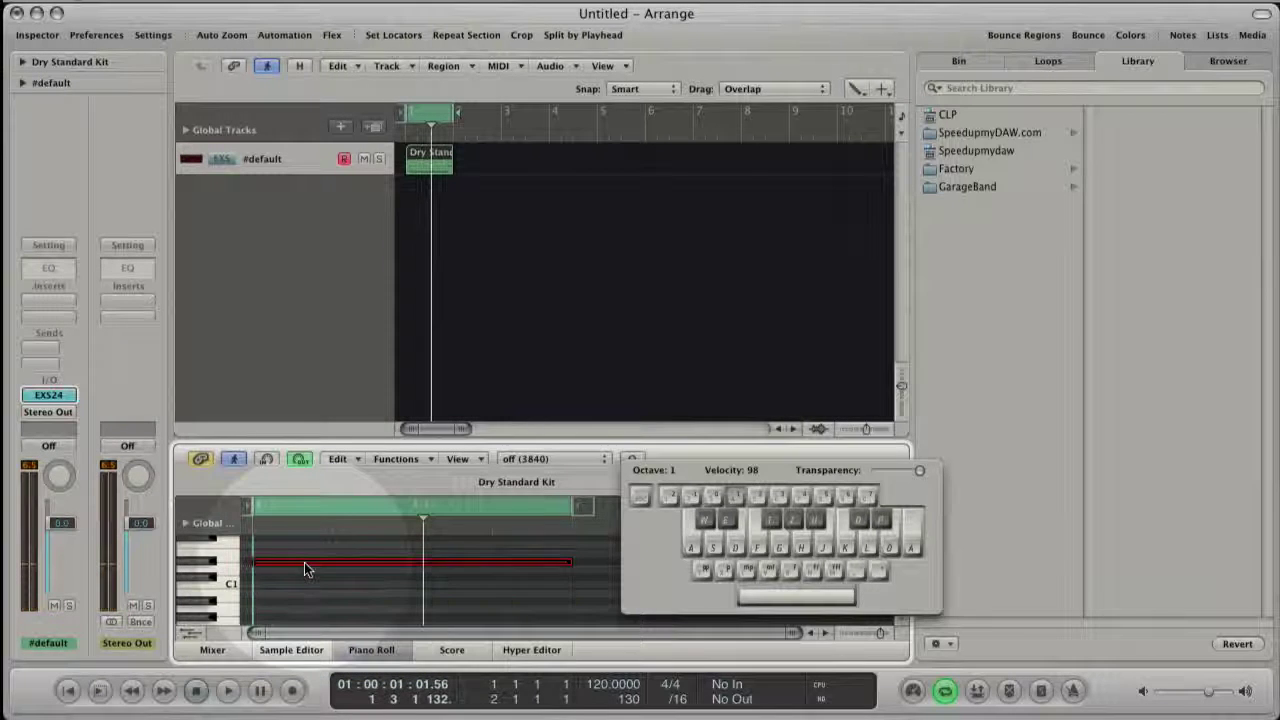
{"action": "left_click", "coordinate": [195, 630]}
{"action": "left_click_drag", "start_coordinate": [251, 589], "coordinate": [251, 608]}
Step: Play the region, moving the Musical Typing keyboard off the piano roll, then return to the start
{"action": "key", "text": "space"}
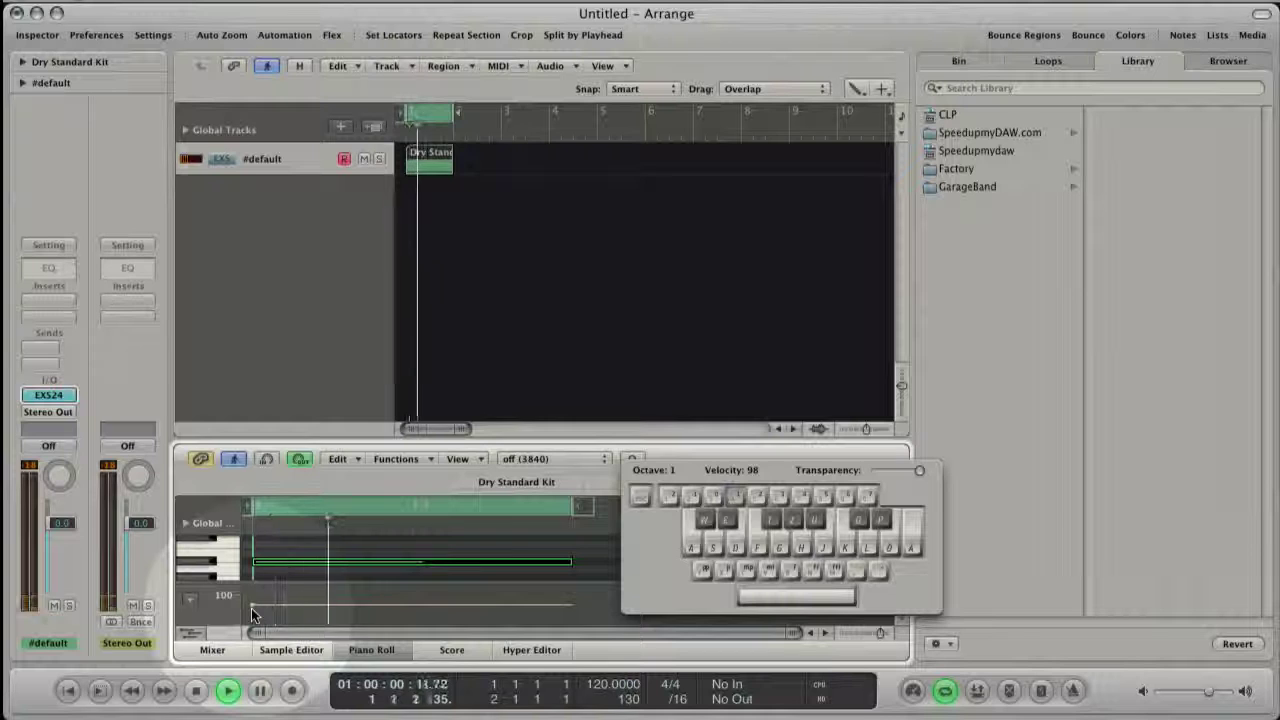
{"action": "key", "text": "Caps_Lock"}
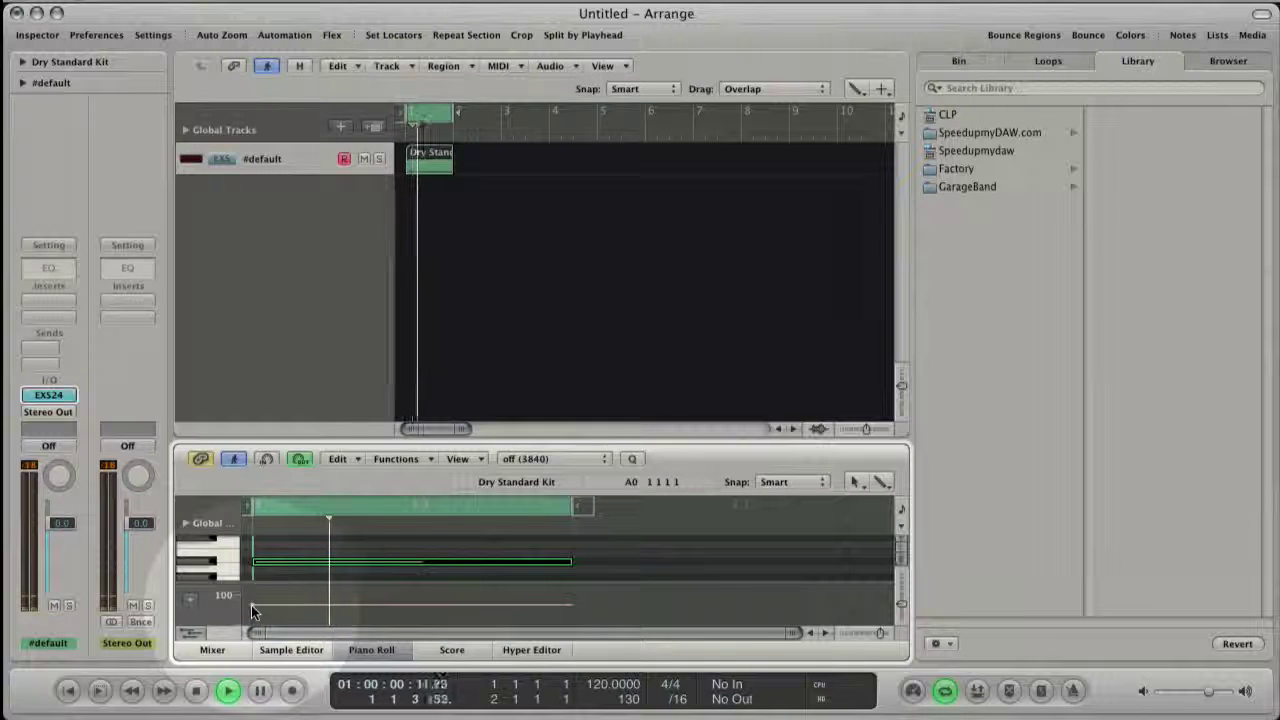
{"action": "key", "text": "Caps_Lock"}
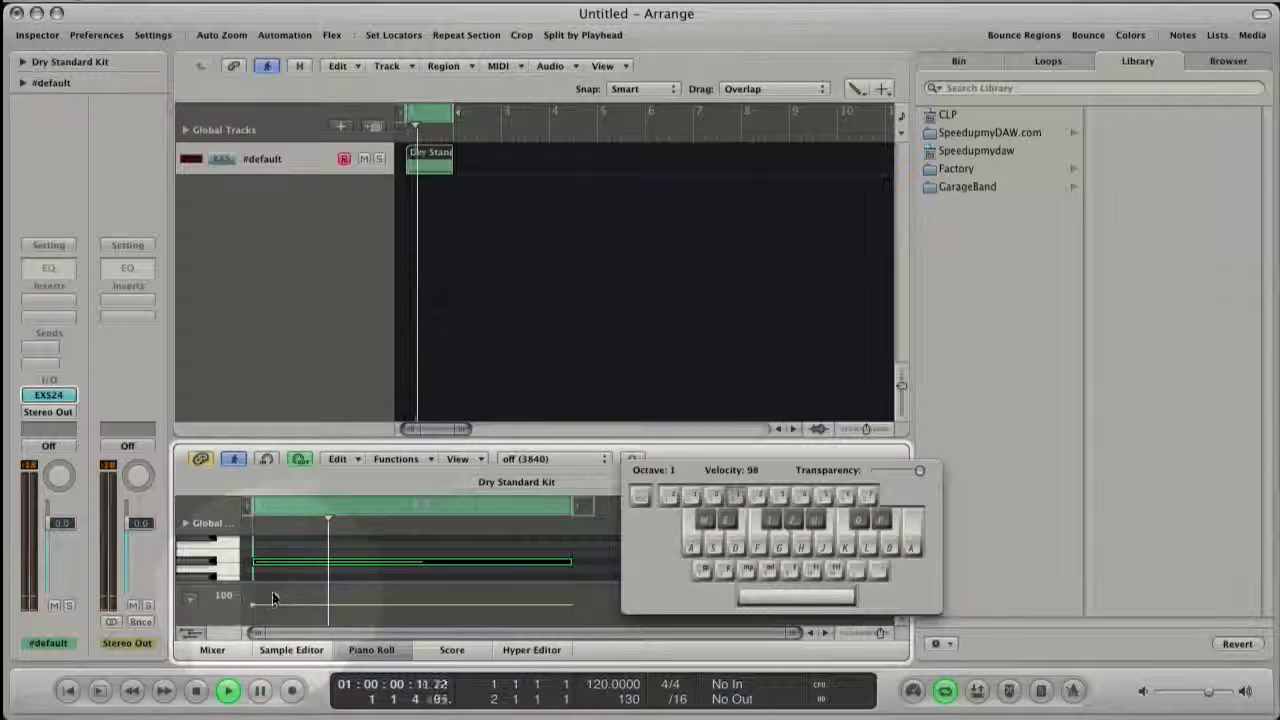
{"action": "left_click_drag", "start_coordinate": [688, 470], "coordinate": [650, 220]}
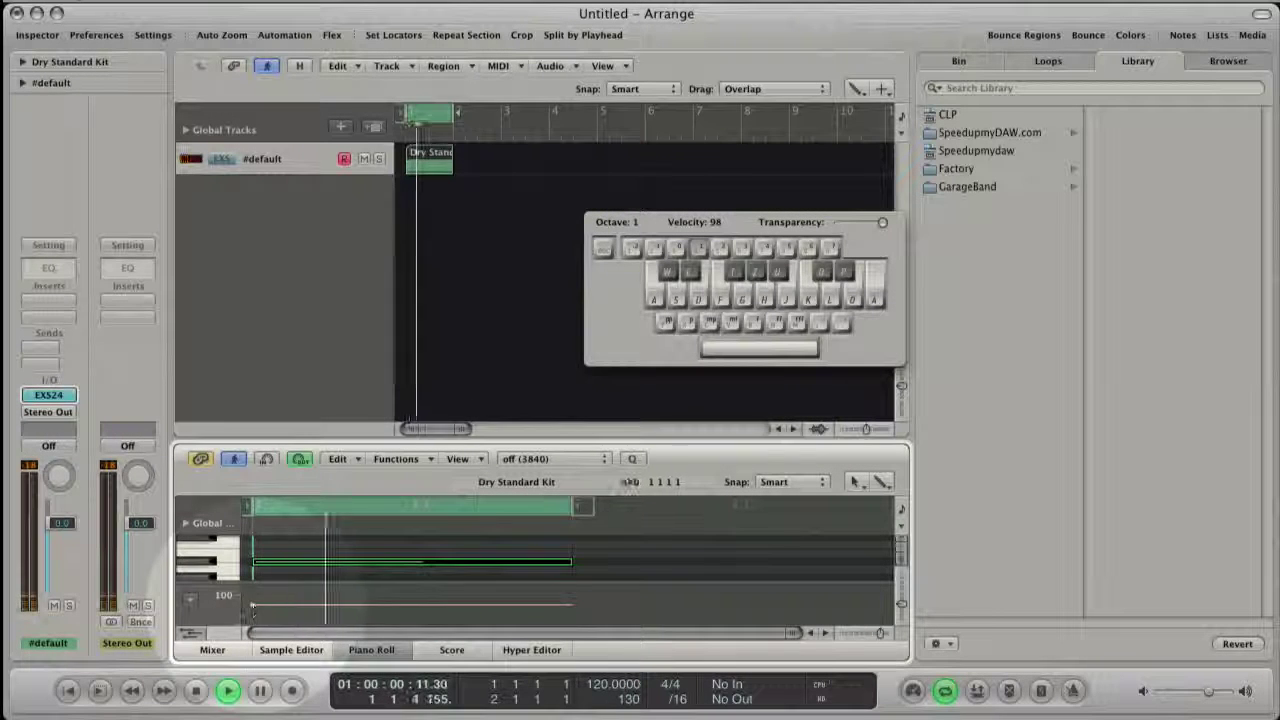
{"action": "key", "text": "Return"}
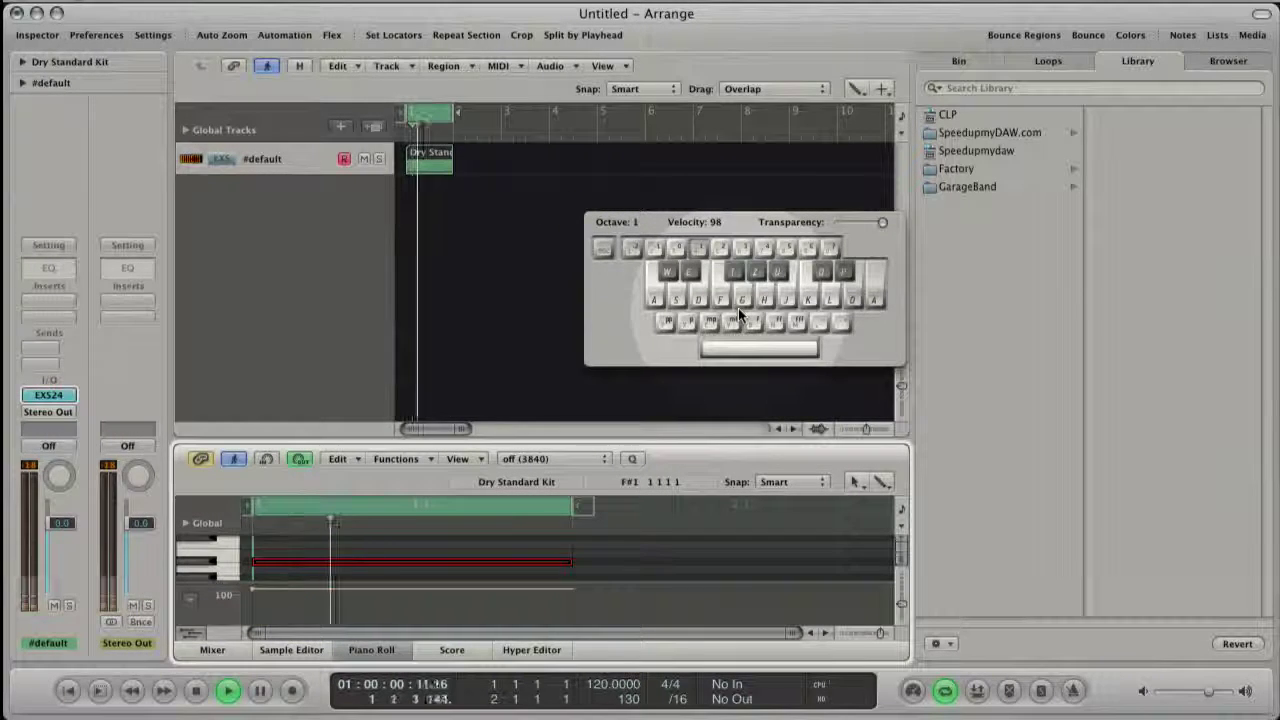